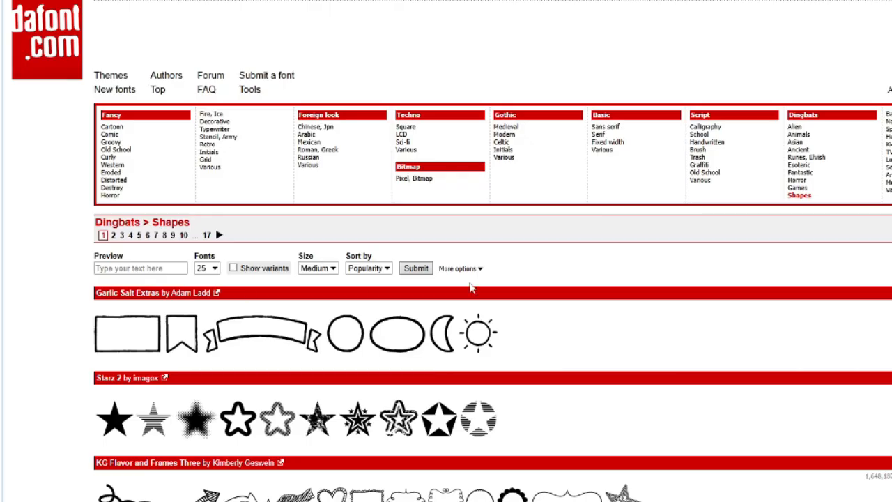
# Browse the Shapes dingbat fonts on DaFont for usable decorative designs
pyautogui.scroll(-15, 697, 321)
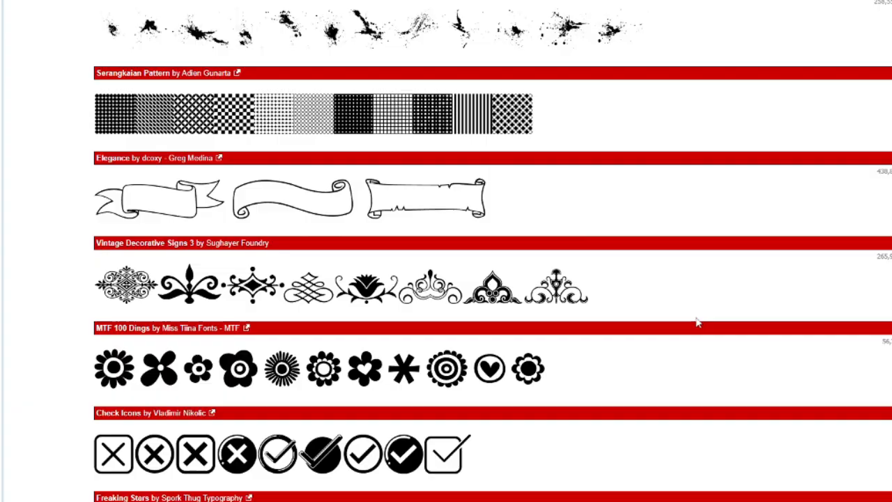
pyautogui.scroll(-3, 699, 317)
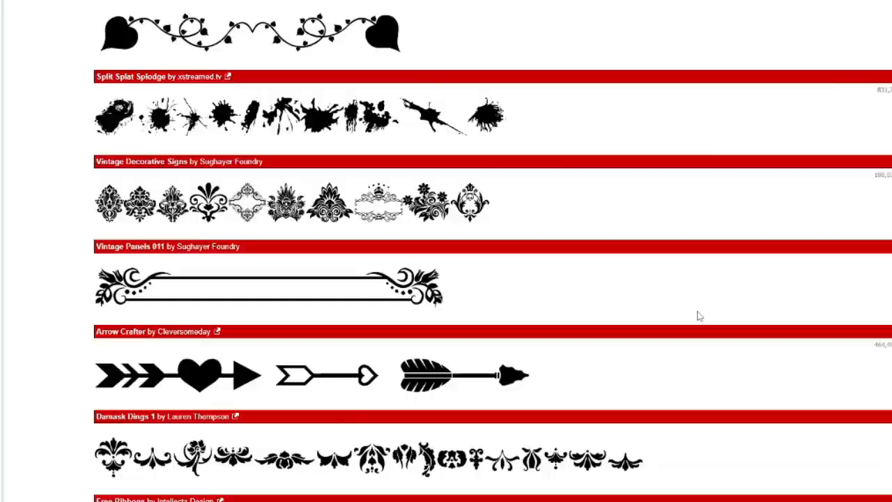
pyautogui.scroll(-5, 699, 317)
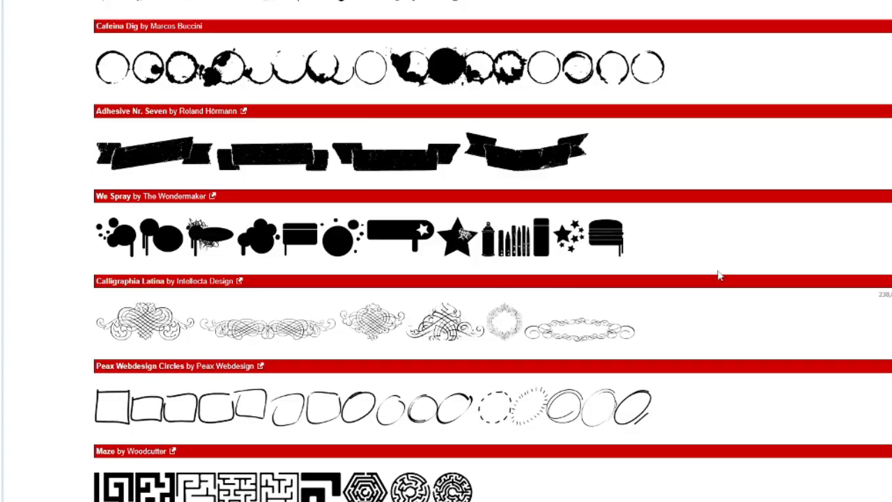
pyautogui.scroll(-6, 719, 276)
pyautogui.scroll(-4, 711, 271)
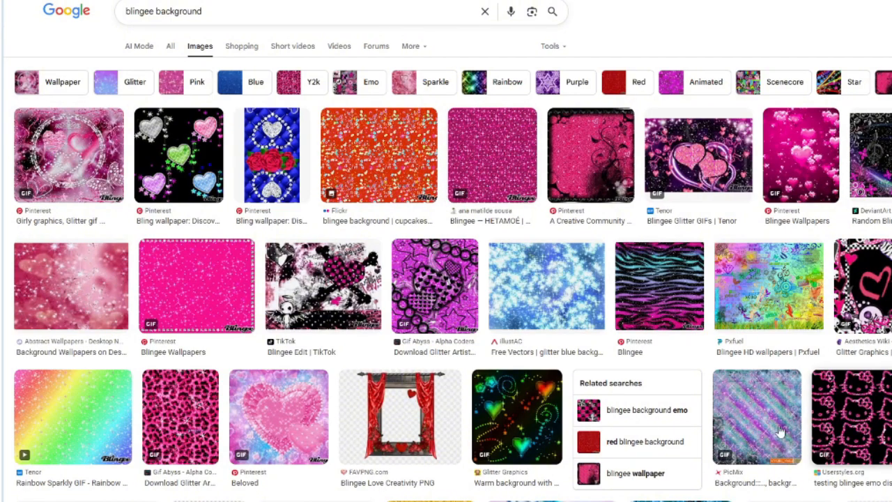
# Search Google Images for "blingee background anime girl"
pyautogui.click(253, 13)
pyautogui.write('background an')
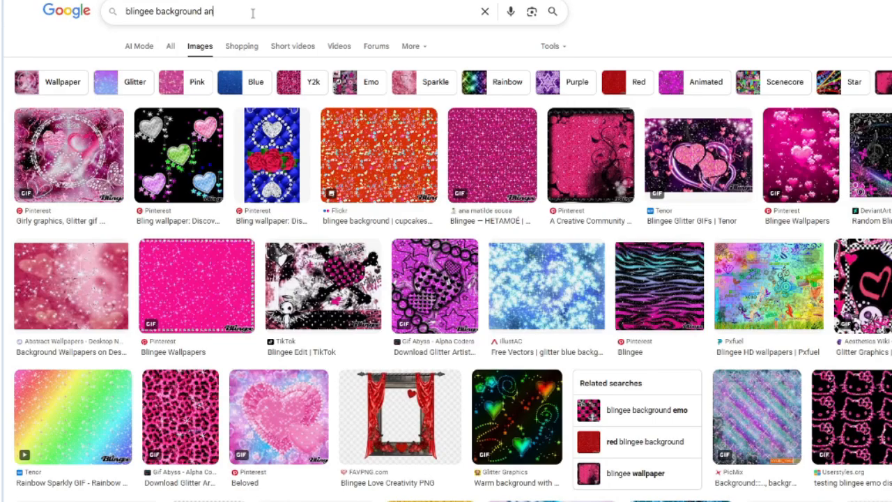
pyautogui.write('ime girl')
pyautogui.press('Return')
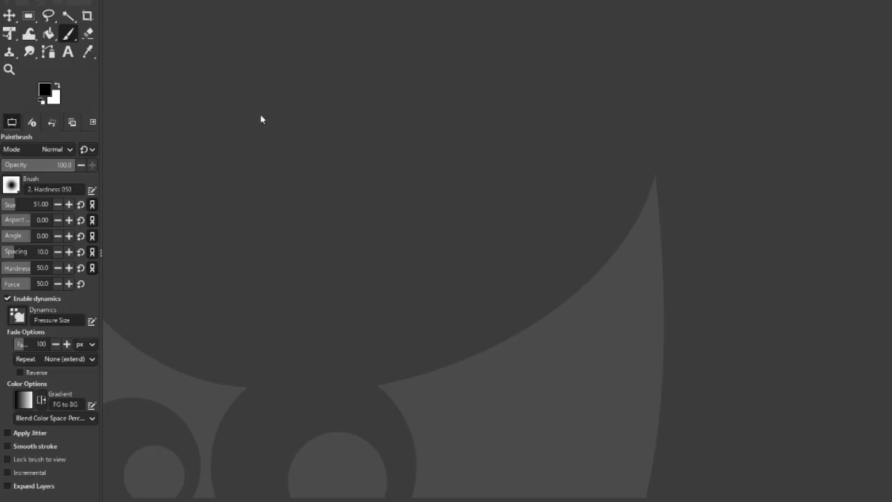
# Go from the blotmap folder back to the Paint Tool SAI folder and open its papertex folder
pyautogui.hotkey('ctrl', 'o')
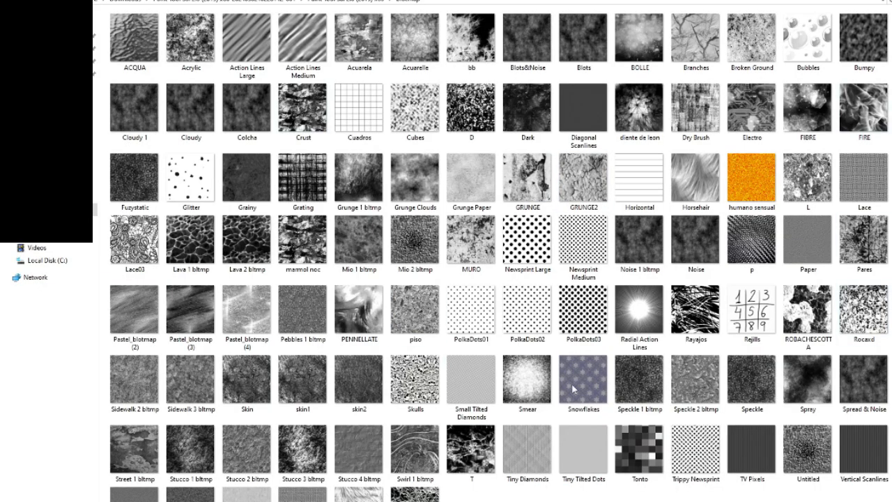
pyautogui.hotkey('alt', 'Left')
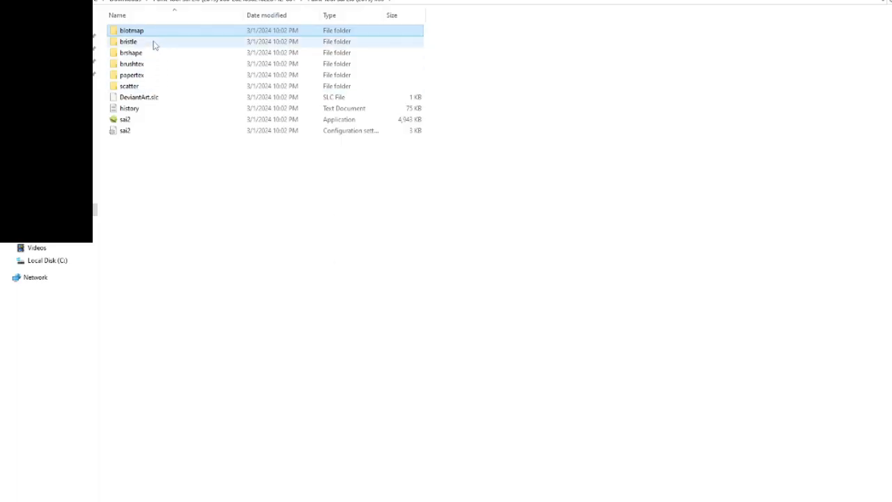
pyautogui.click(155, 77)
pyautogui.doubleClick(156, 76)
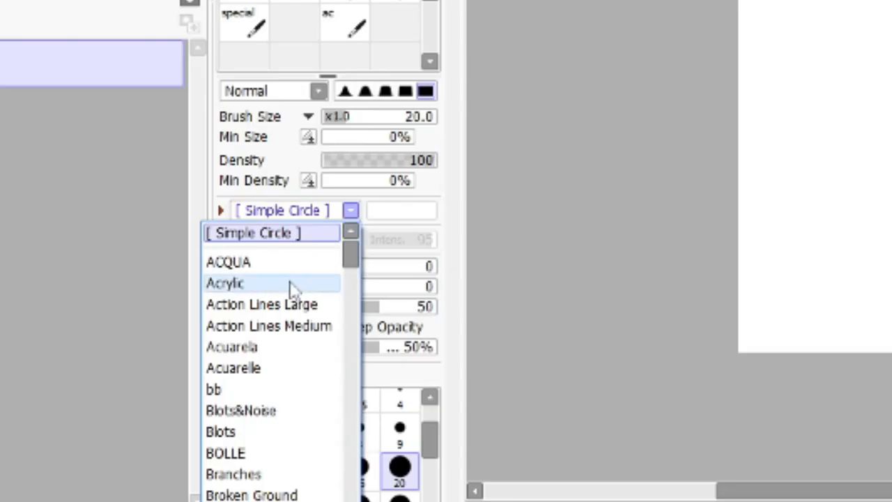
# Set the brush shape to Acuarelle in Paint Tool SAI and paint a pink test stroke across the canvas
pyautogui.click(258, 345)
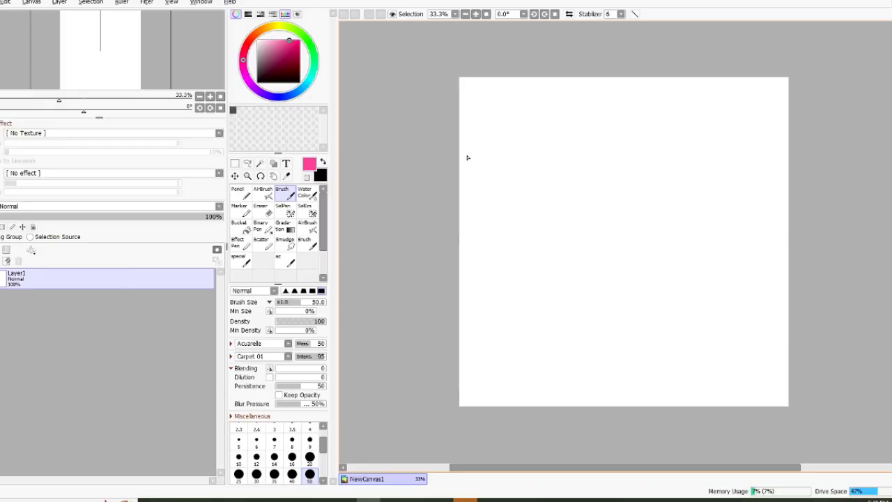
pyautogui.moveTo(467, 157)
pyautogui.mouseDown()
pyautogui.moveTo(677, 253)
pyautogui.moveTo(658, 398)
pyautogui.mouseUp()
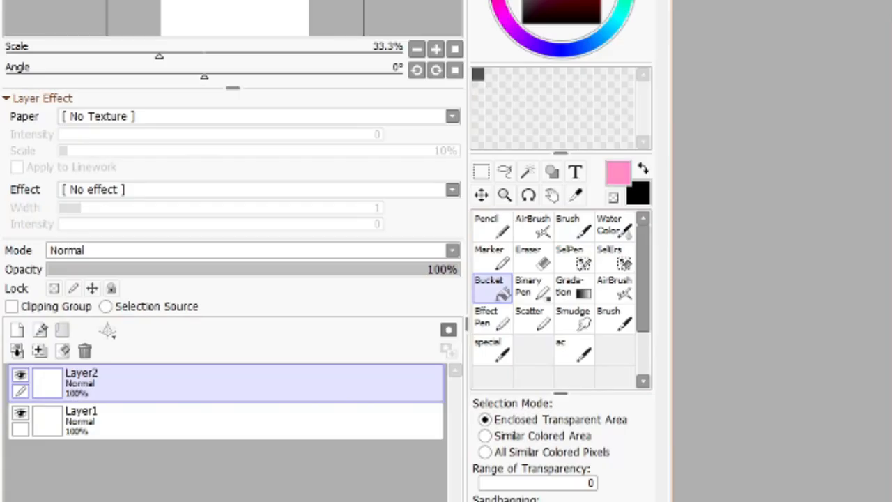
# Apply paper texture 2 to the pink-filled Layer2 and clear the layer's contents
pyautogui.click(112, 132)
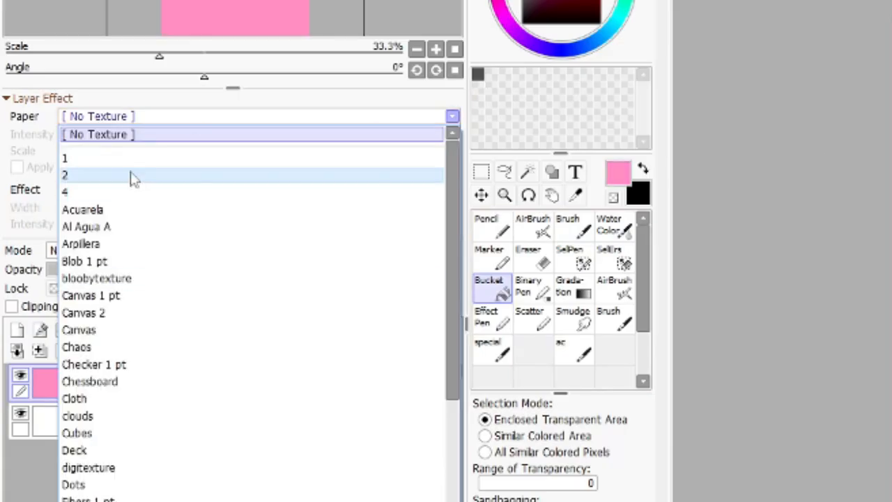
pyautogui.click(131, 175)
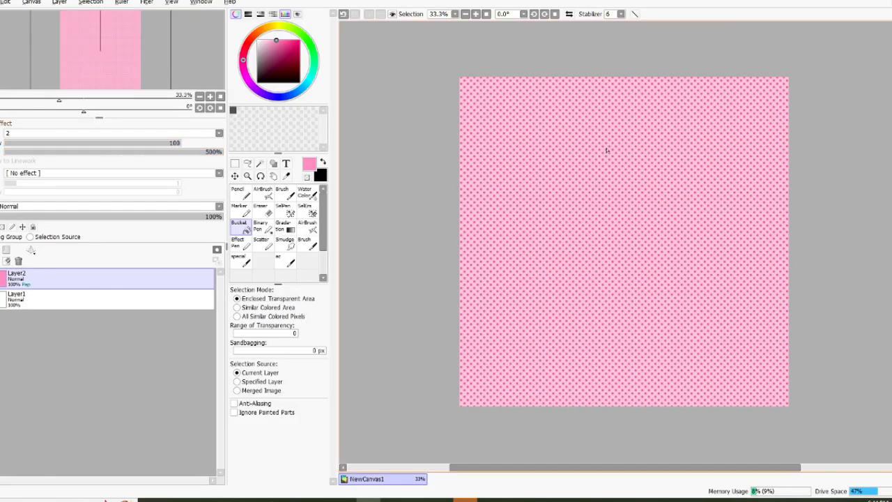
pyautogui.click(6, 260)
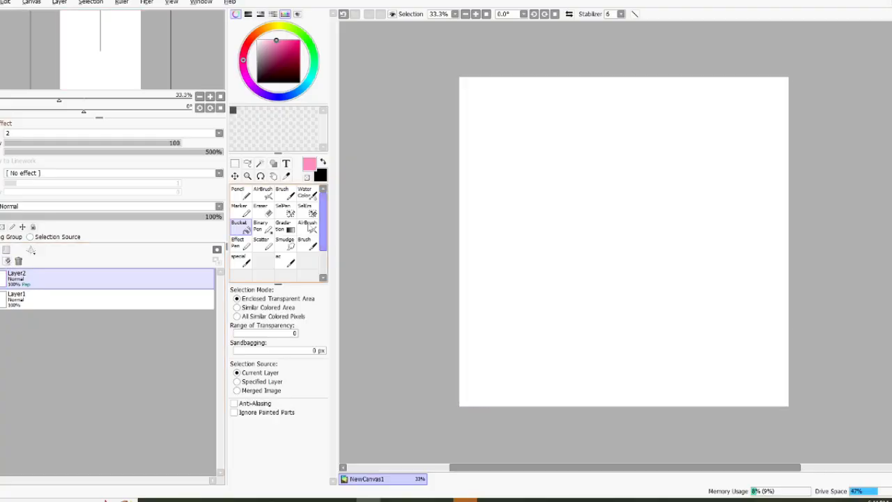
# Draw a winding pink chain on Layer2 with the Scatter brush at size 350 and set the layer's paper to No Texture
pyautogui.click(268, 247)
pyautogui.click(310, 426)
pyautogui.click(264, 344)
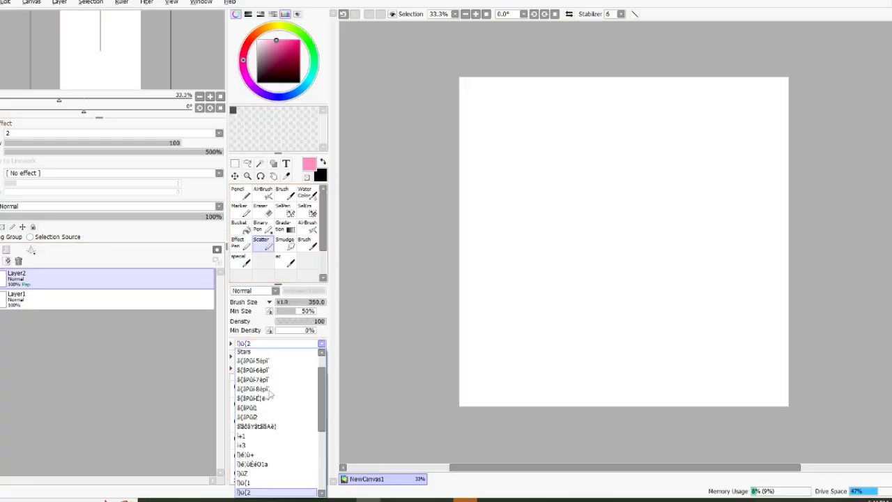
pyautogui.click(283, 437)
pyautogui.moveTo(527, 84)
pyautogui.mouseDown()
pyautogui.moveTo(544, 172)
pyautogui.moveTo(687, 408)
pyautogui.moveTo(763, 82)
pyautogui.mouseUp()
pyautogui.click(32, 133)
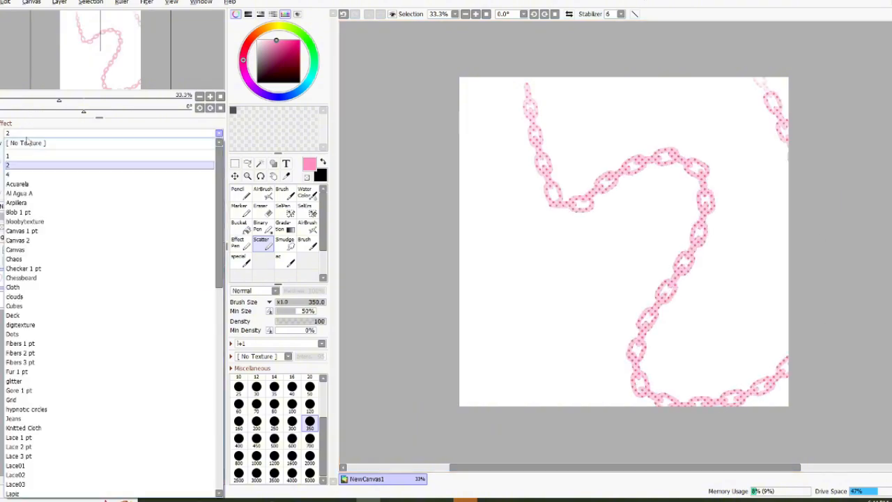
pyautogui.click(32, 143)
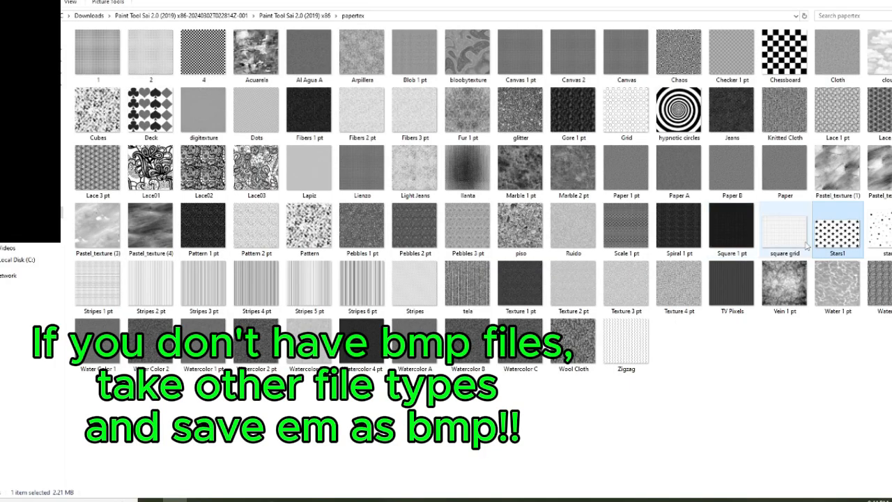
# Open the Stars1 texture from the papertex folder in Paint Tool SAI
pyautogui.moveTo(840, 237); pyautogui.dragTo(617, 376)
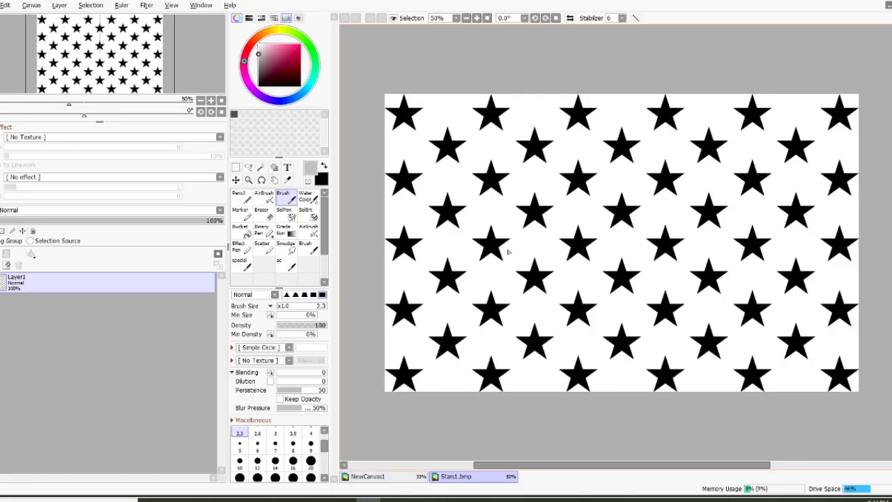
pyautogui.hotkey('ctrl', 'n')
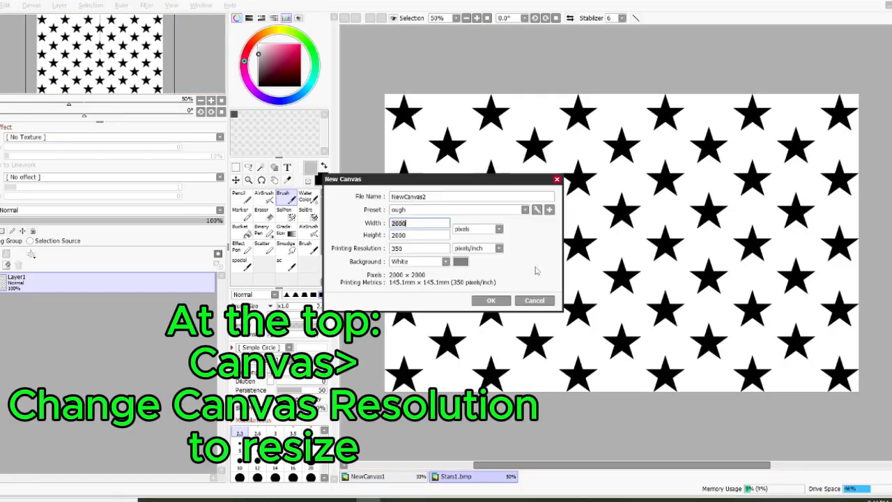
pyautogui.click(557, 180)
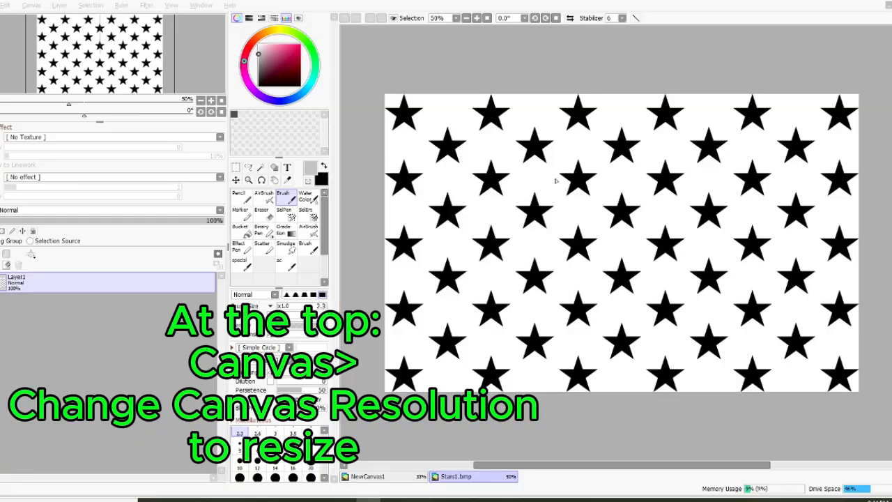
# In the Stars1 canvas resolution settings, switch the size unit to pixels and try 256 for width and height with the ratio fixed
pyautogui.hotkey('alt', 'c')
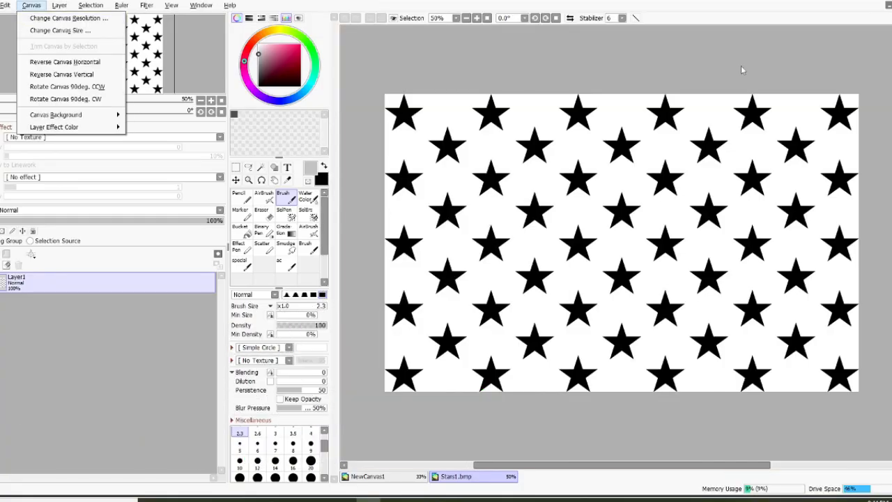
pyautogui.click(69, 18)
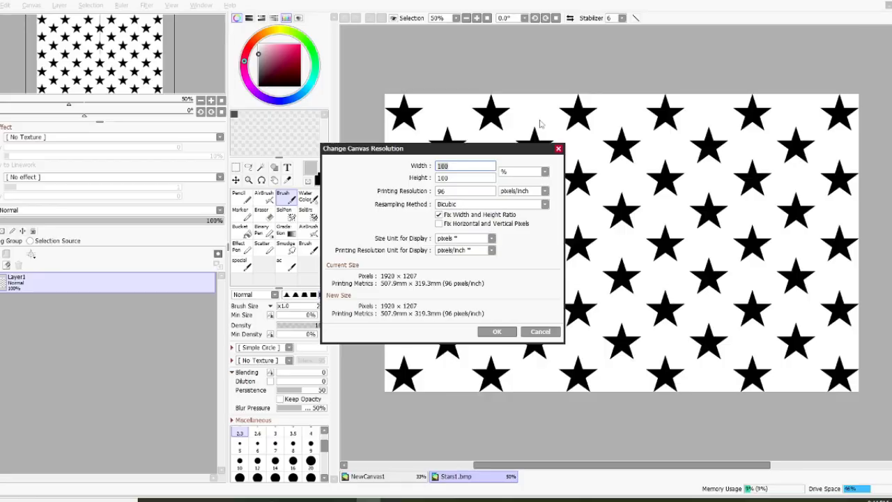
pyautogui.click(522, 172)
pyautogui.click(516, 180)
pyautogui.write('256')
pyautogui.press('Tab')
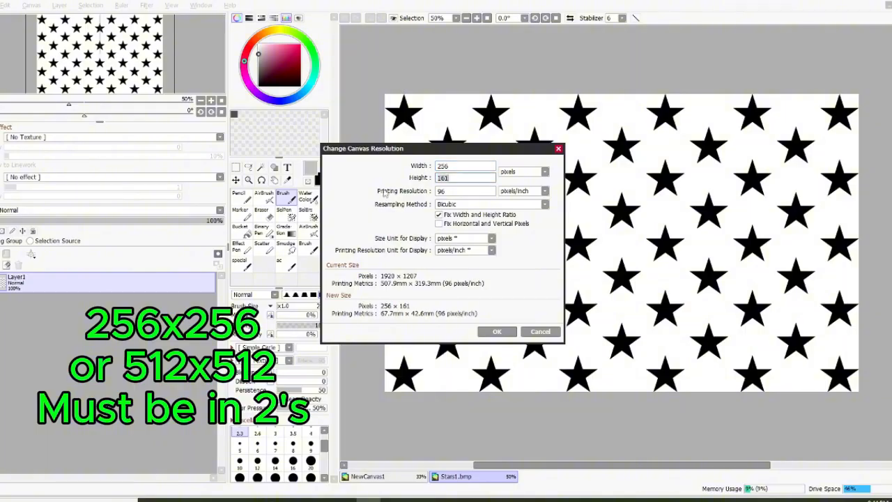
pyautogui.write('256')
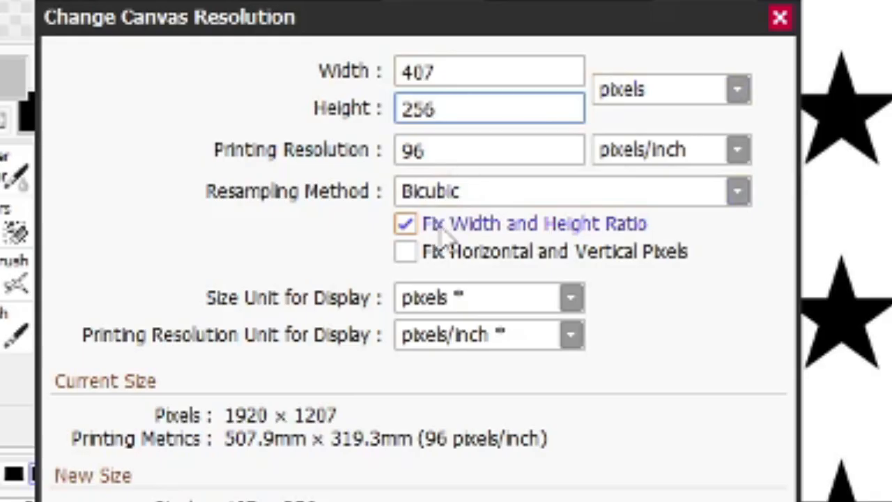
# Turn off Fix Width and Height Ratio and resize the Stars1 canvas to 256 × 256 pixels
pyautogui.click(442, 229)
pyautogui.moveTo(496, 74); pyautogui.dragTo(314, 105)
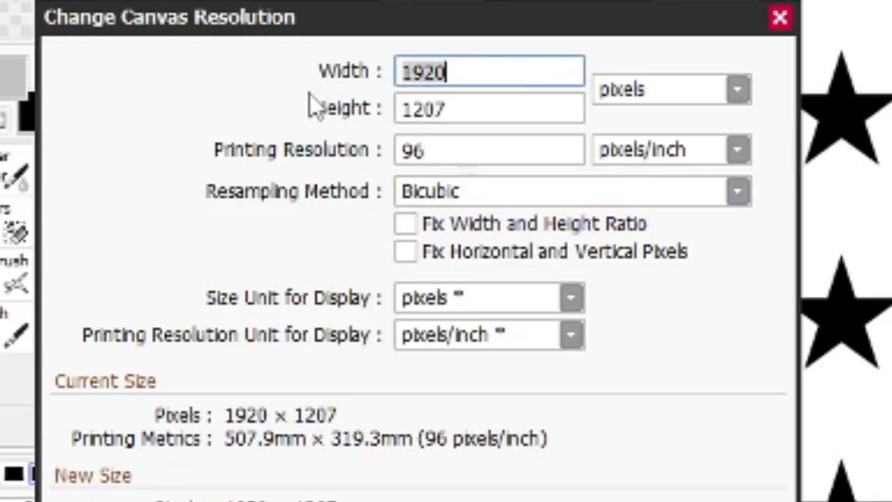
pyautogui.write('256')
pyautogui.doubleClick(489, 108)
pyautogui.write('25')
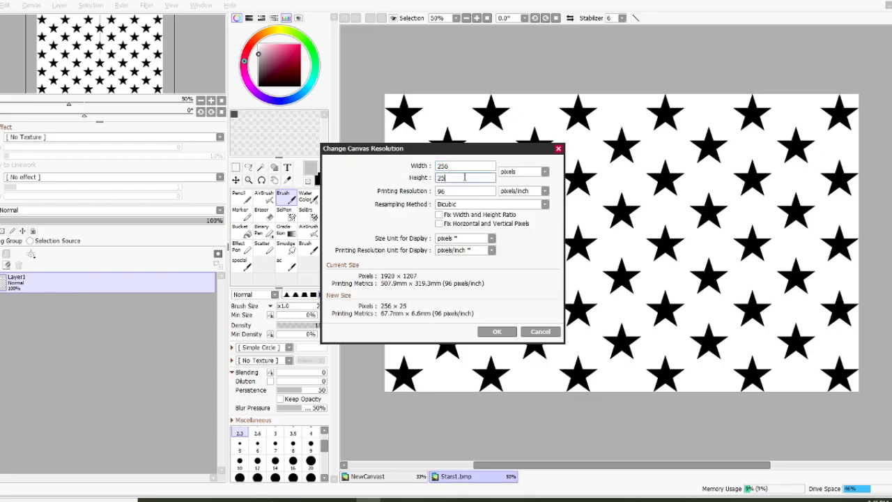
pyautogui.write('6')
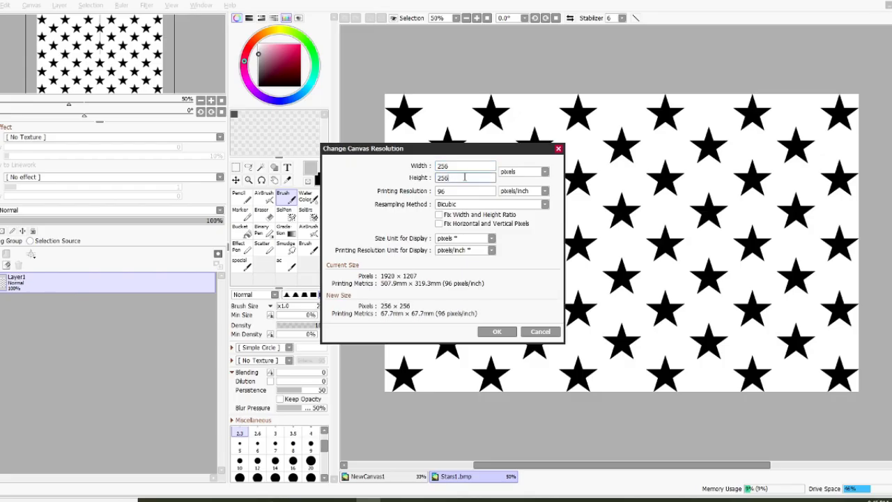
pyautogui.click(509, 332)
# Transform the star pattern layer, stretching it horizontally past both side edges of the canvas
pyautogui.scroll(4, 627, 265)
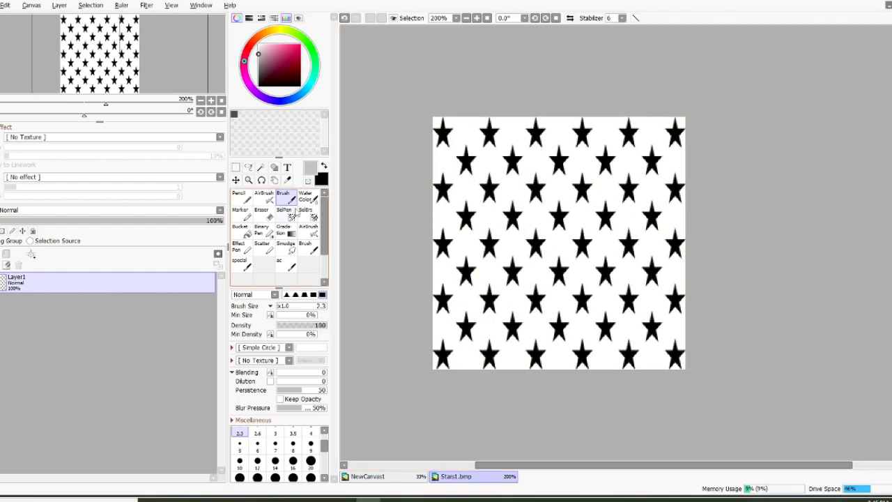
pyautogui.hotkey('ctrl', 't')
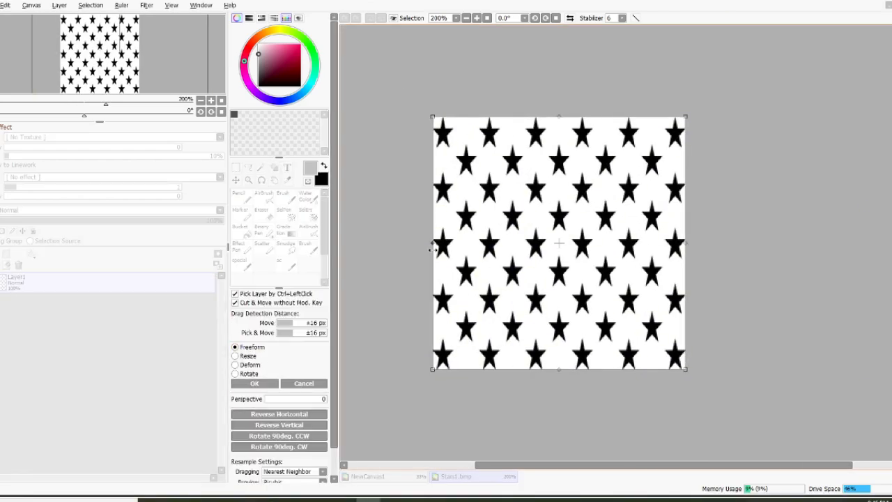
pyautogui.moveTo(432, 245); pyautogui.dragTo(408, 244)
pyautogui.moveTo(679, 242); pyautogui.dragTo(711, 244)
pyautogui.press('Return')
pyautogui.click(1, 5)
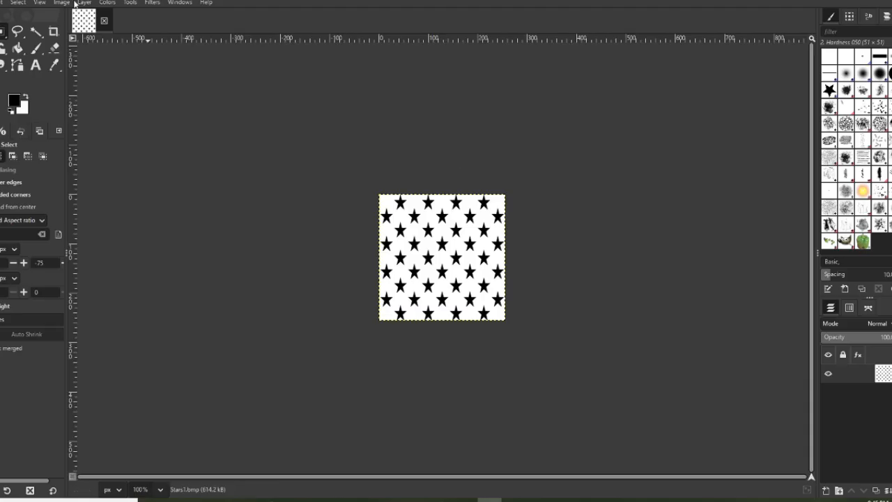
# Convert the Stars1 image to Grayscale mode in GIMP
pyautogui.click(63, 3)
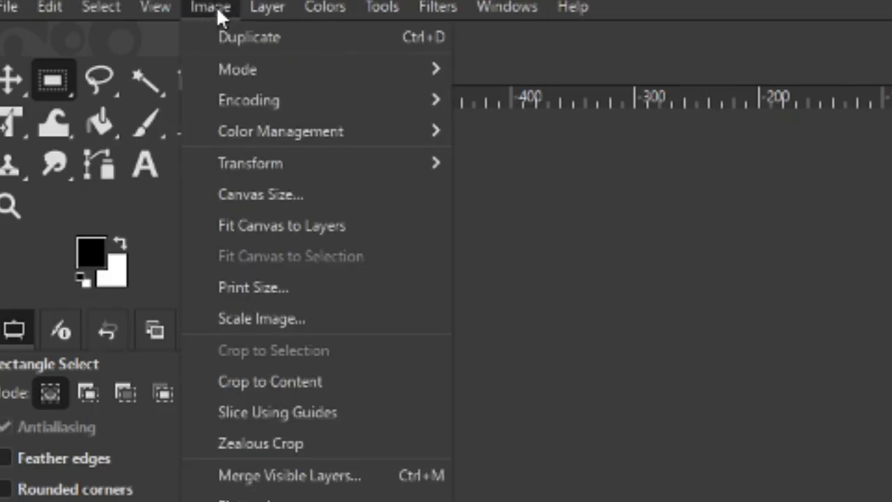
pyautogui.moveTo(229, 65)
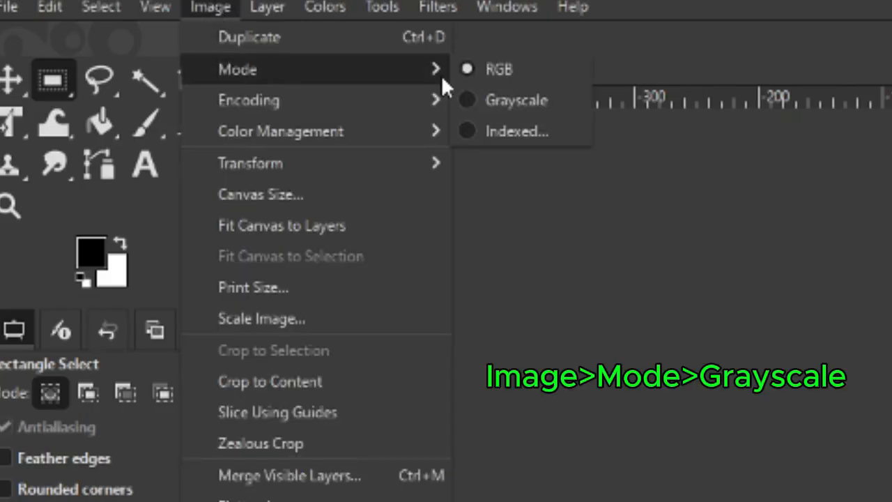
pyautogui.click(480, 99)
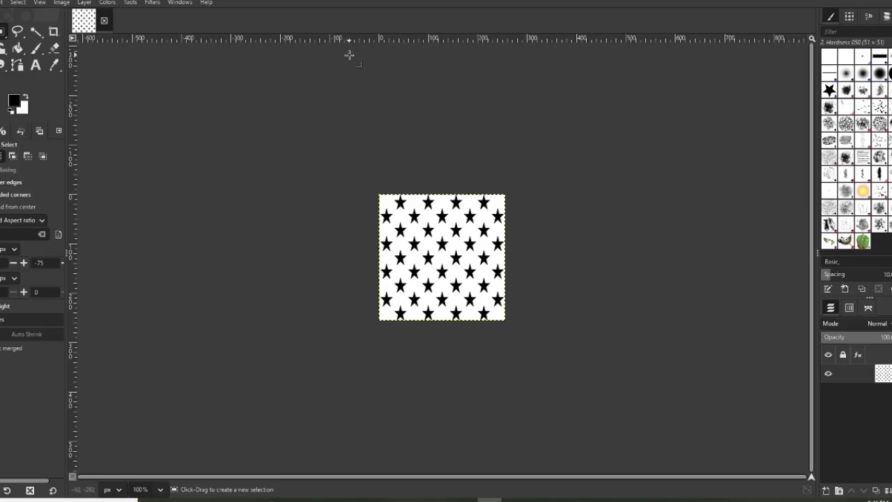
pyautogui.click(0, 3)
pyautogui.click(28, 91)
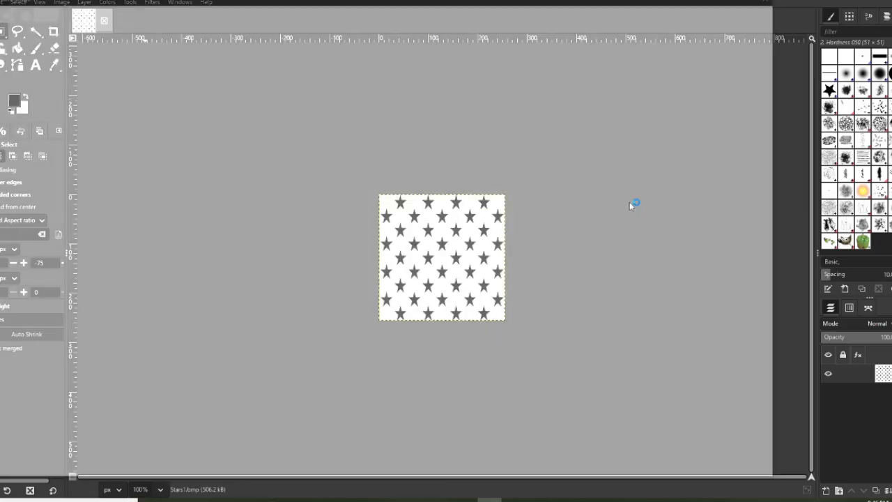
pyautogui.press('Escape')
# Export the grayscale 256 × 256 star image from GIMP as a BMP file
pyautogui.click(0, 2)
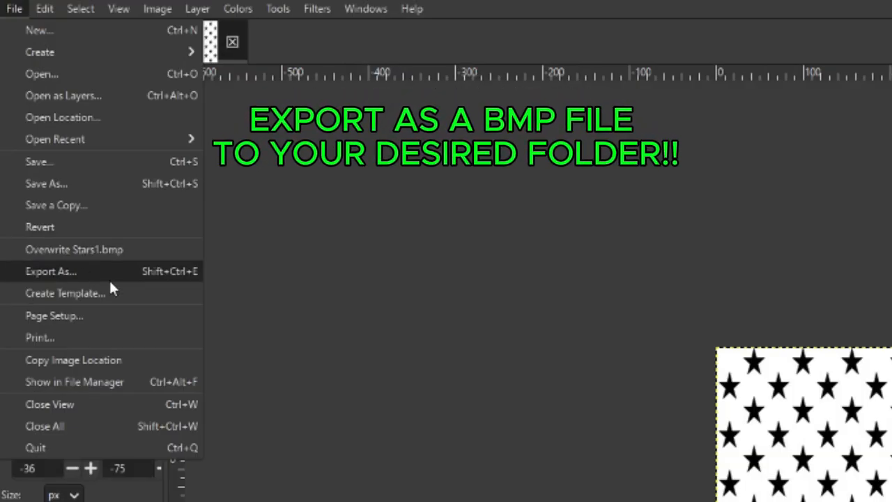
pyautogui.click(68, 275)
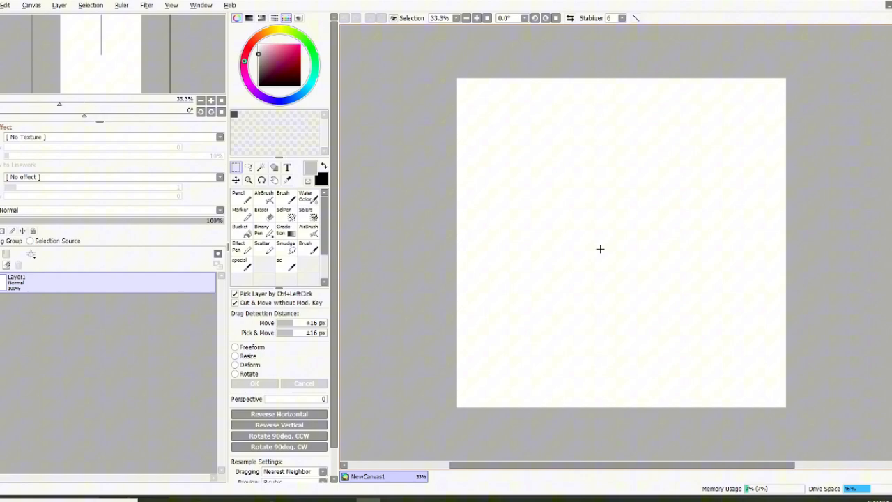
# Switch to Paint Tool SAI and apply the Stars1 paper texture to Layer1 of the new canvas
pyautogui.scroll(1, 600, 249)
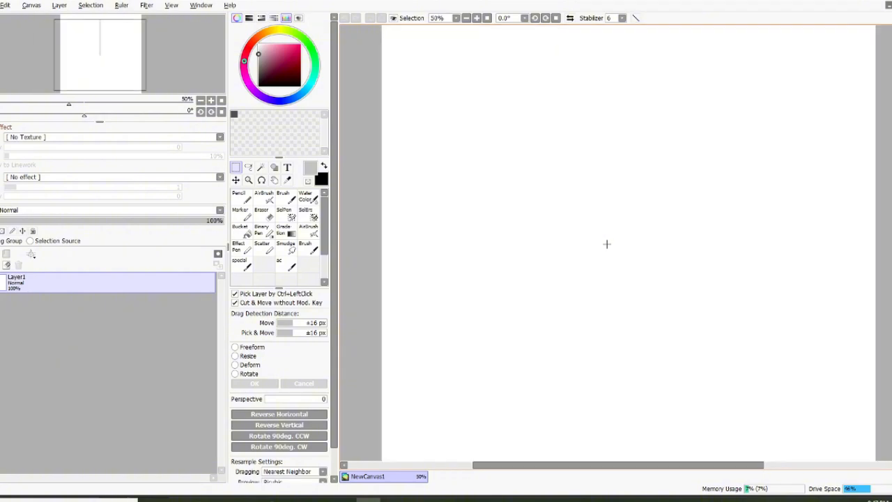
pyautogui.click(105, 137)
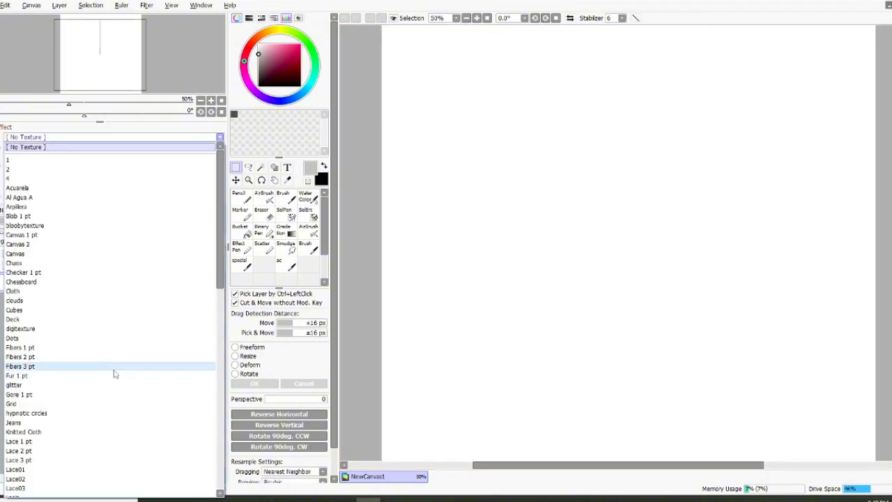
pyautogui.scroll(-10, 13, 477)
pyautogui.click(14, 473)
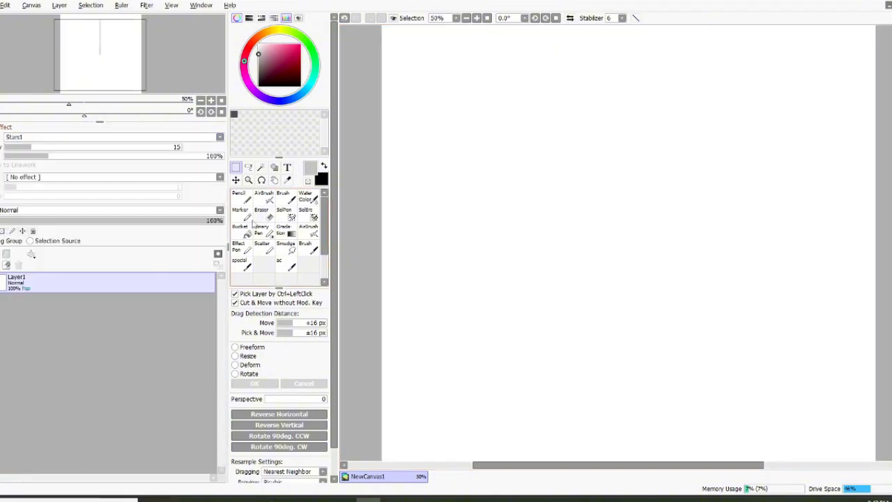
# Fill the whole textured layer with pink using the Bucket tool
pyautogui.click(240, 230)
pyautogui.scroll(-1, 558, 244)
pyautogui.click(469, 266)
pyautogui.scroll(3, 705, 189)
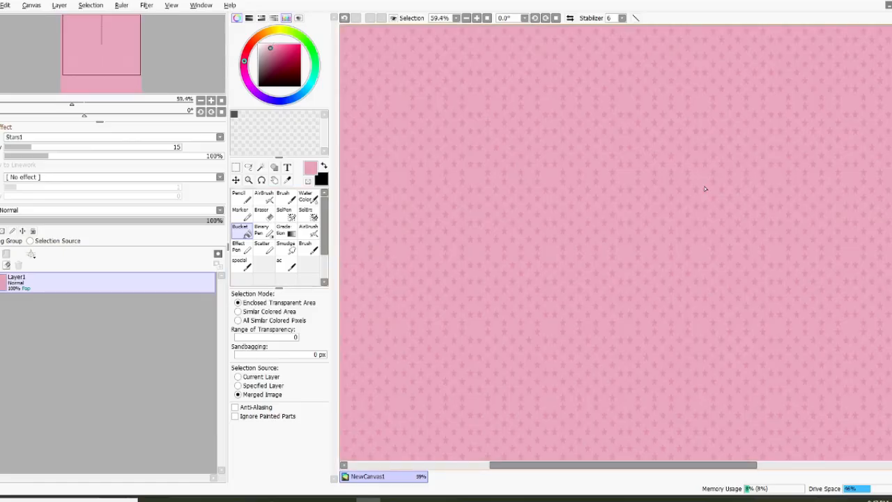
# Raise the Stars1 texture's intensity to 100 and try out its scale, from 500% down to small stars
pyautogui.scroll(-2, 638, 173)
pyautogui.moveTo(89, 147); pyautogui.dragTo(273, 135)
pyautogui.moveTo(175, 157); pyautogui.dragTo(225, 157)
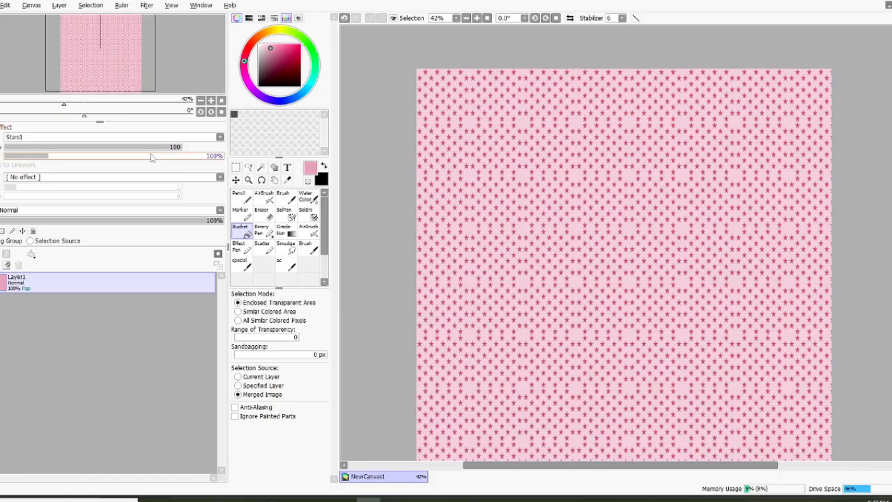
pyautogui.scroll(-1, 648, 279)
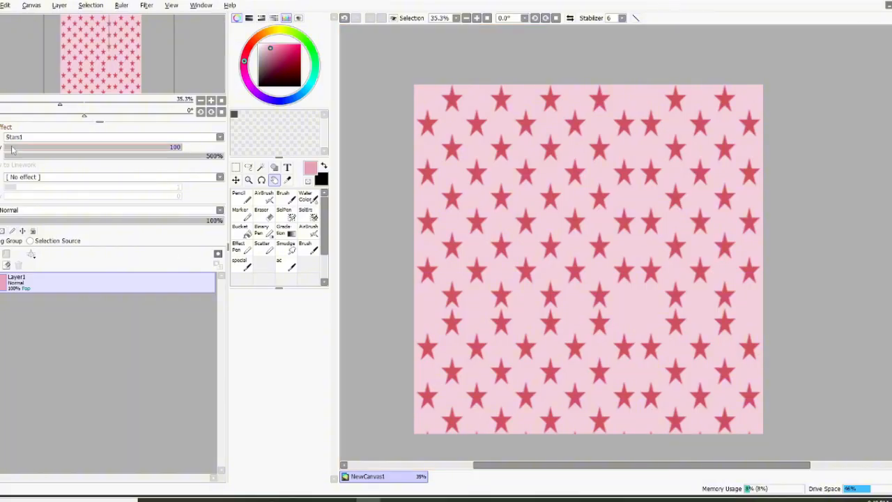
pyautogui.moveTo(11, 148); pyautogui.dragTo(182, 148)
pyautogui.moveTo(21, 156); pyautogui.dragTo(4, 157)
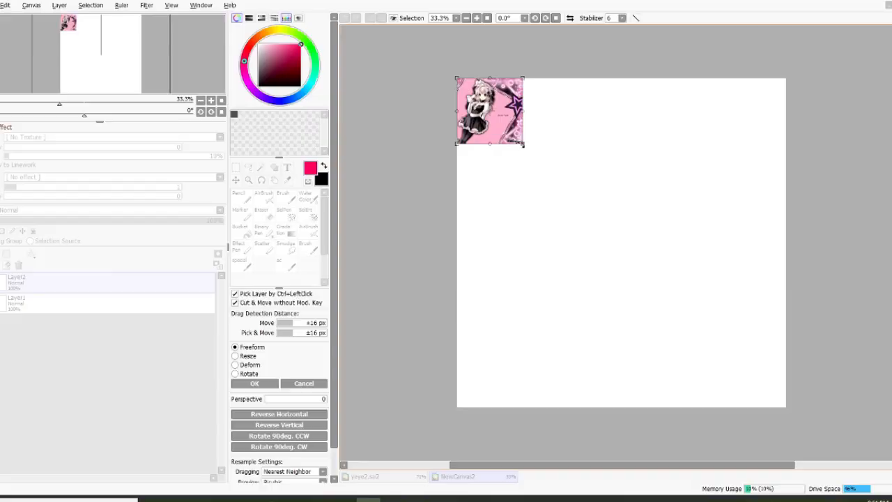
# Enlarge the pasted pink Blingee image with a freeform transform so it nearly fills the second new canvas
pyautogui.moveTo(523, 144); pyautogui.dragTo(764, 399)
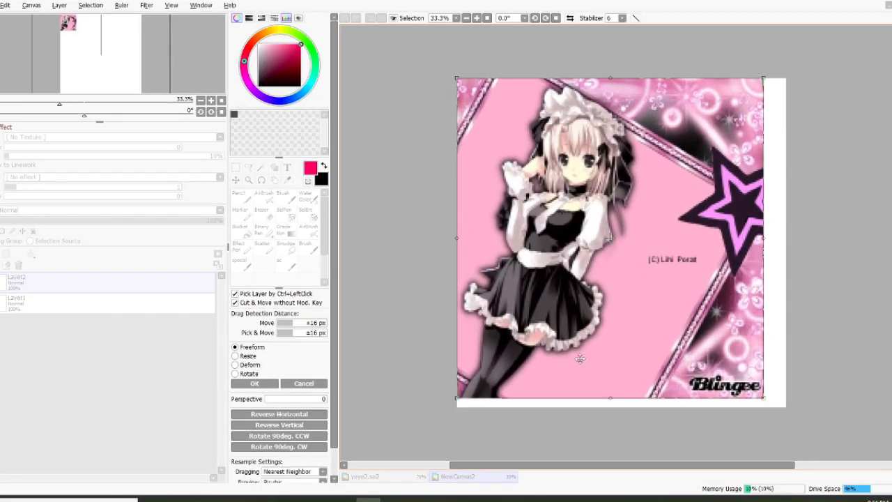
pyautogui.press('Return')
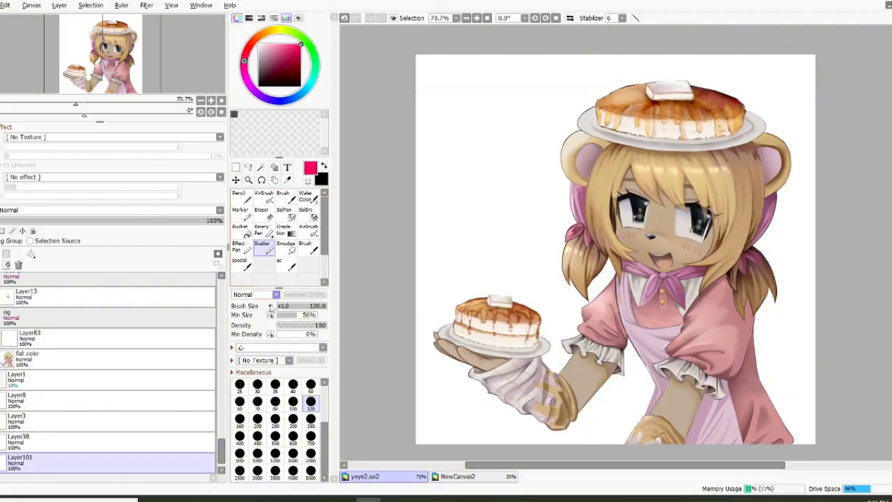
# Choose the heart shape (心) for the Scatter brush and stamp one heart beside the bear character on Layer101
pyautogui.click(271, 348)
pyautogui.moveTo(324, 426)
pyautogui.mouseDown()
pyautogui.moveTo(325, 388)
pyautogui.moveTo(325, 474)
pyautogui.mouseUp()
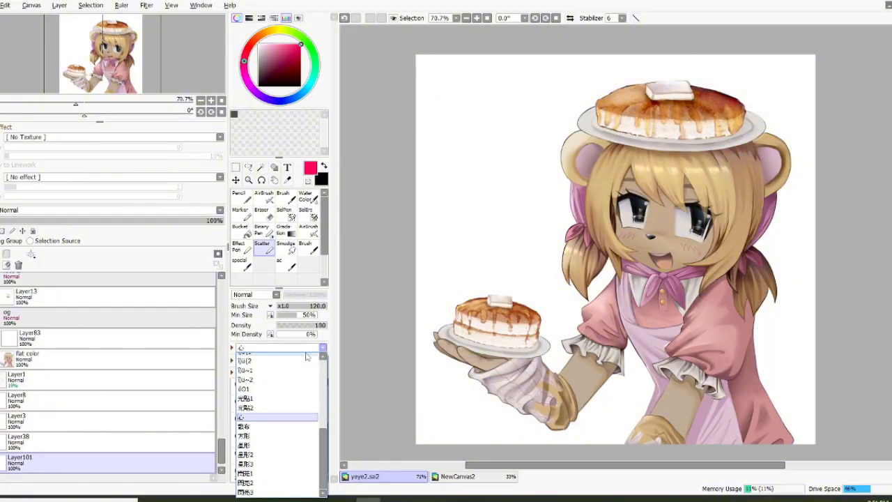
pyautogui.click(463, 131)
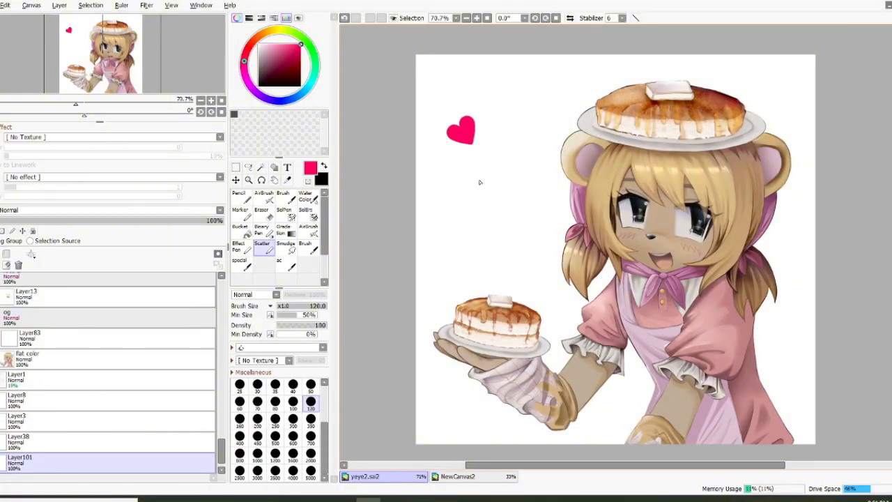
# Transform the stamped heart freely, enlarging it behind the bear character and tilting it clockwise
pyautogui.click(236, 168)
pyautogui.hotkey('ctrl', 't')
pyautogui.scroll(-2, 549, 200)
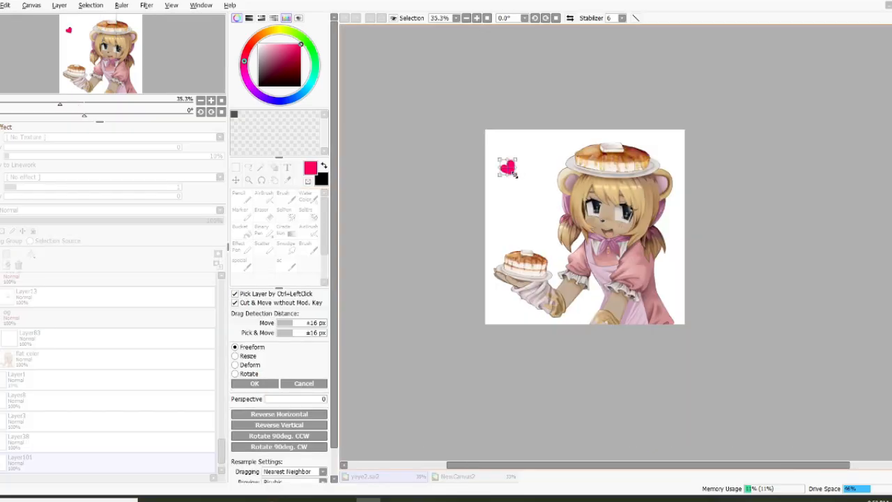
pyautogui.moveTo(516, 175); pyautogui.dragTo(801, 396)
pyautogui.moveTo(807, 406); pyautogui.dragTo(704, 353)
pyautogui.moveTo(848, 115); pyautogui.dragTo(859, 142)
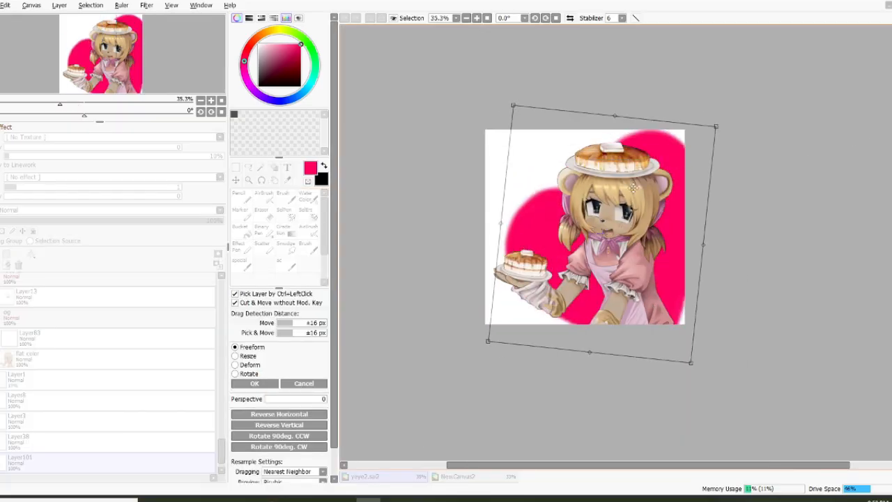
pyautogui.moveTo(633, 187); pyautogui.dragTo(624, 192)
pyautogui.moveTo(681, 365); pyautogui.dragTo(670, 345)
# Deform the large heart by pulling its upper corners outward beyond the canvas, and apply the transform
pyautogui.click(235, 364)
pyautogui.moveTo(518, 154); pyautogui.dragTo(470, 130)
pyautogui.moveTo(689, 172); pyautogui.dragTo(687, 123)
pyautogui.moveTo(470, 131); pyautogui.dragTo(427, 101)
pyautogui.press('Return')
pyautogui.scroll(3, 635, 205)
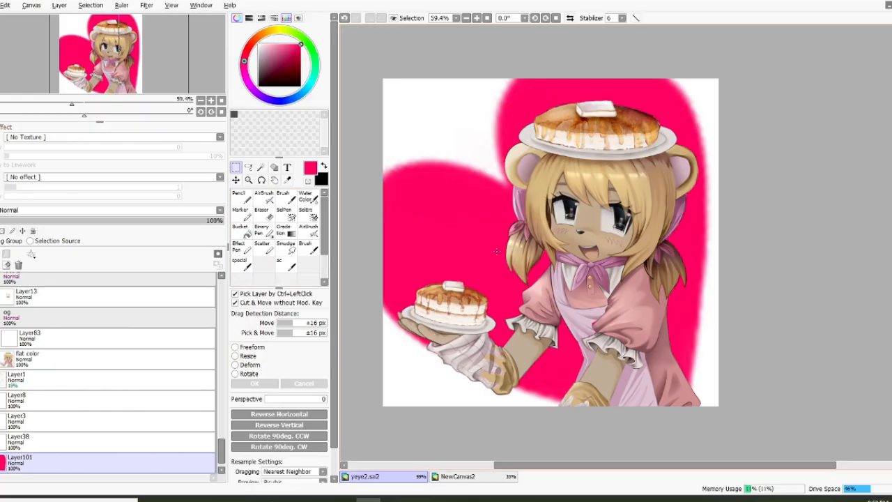
# Apply a Gaussian Blur with a radius of 40.0 to the pink heart on Layer101
pyautogui.scroll(-1, 428, 239)
pyautogui.scroll(1, 444, 211)
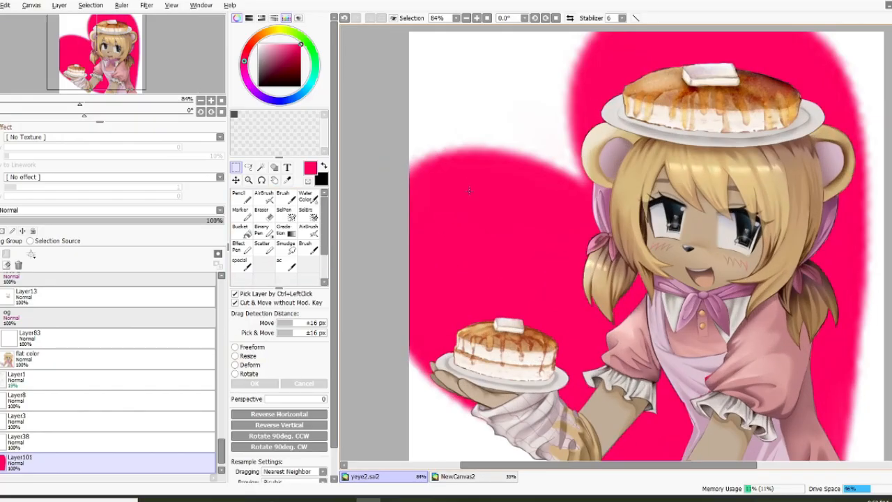
pyautogui.click(146, 5)
pyautogui.moveTo(172, 33)
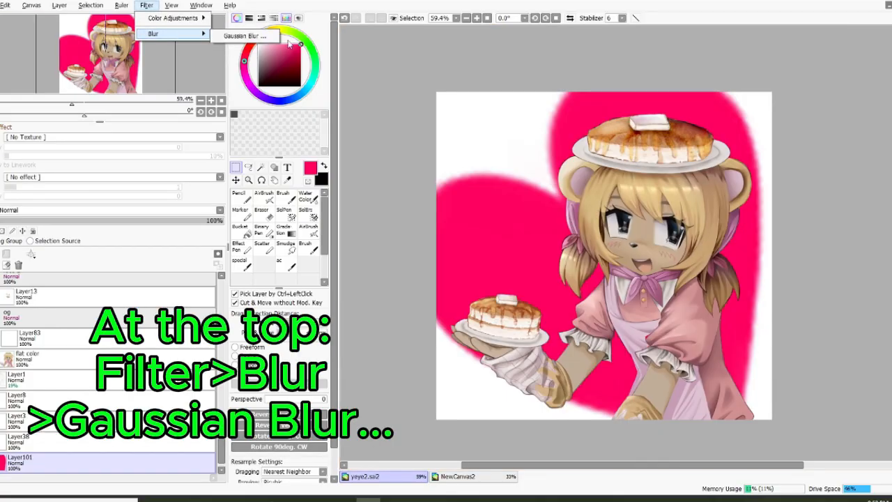
pyautogui.click(238, 34)
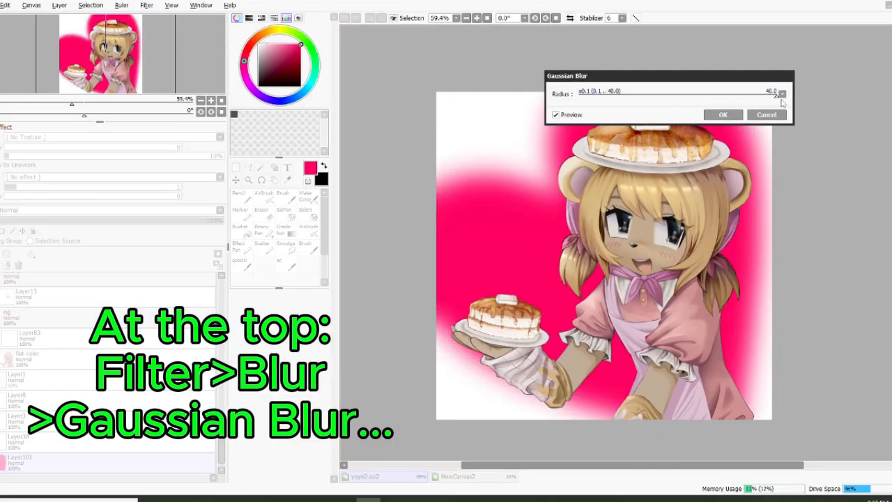
pyautogui.click(723, 114)
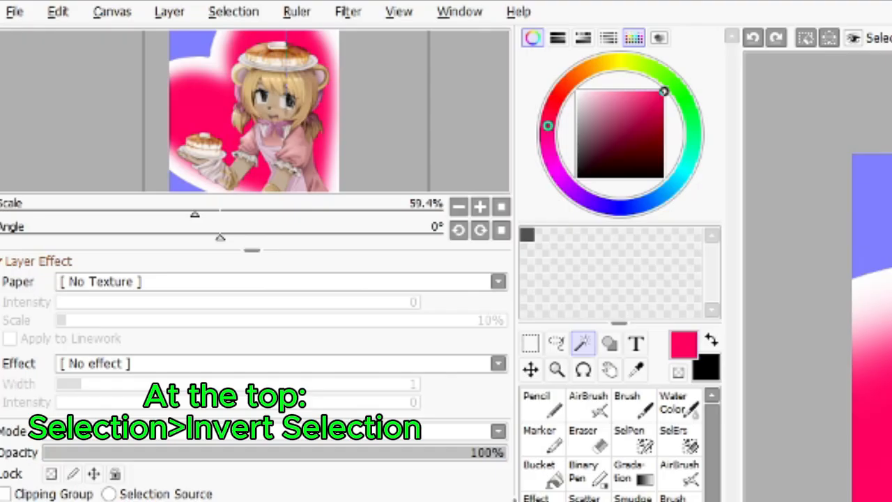
# Invert the selection so it covers the heart, and set an Erode Selection width of 25
pyautogui.click(91, 5)
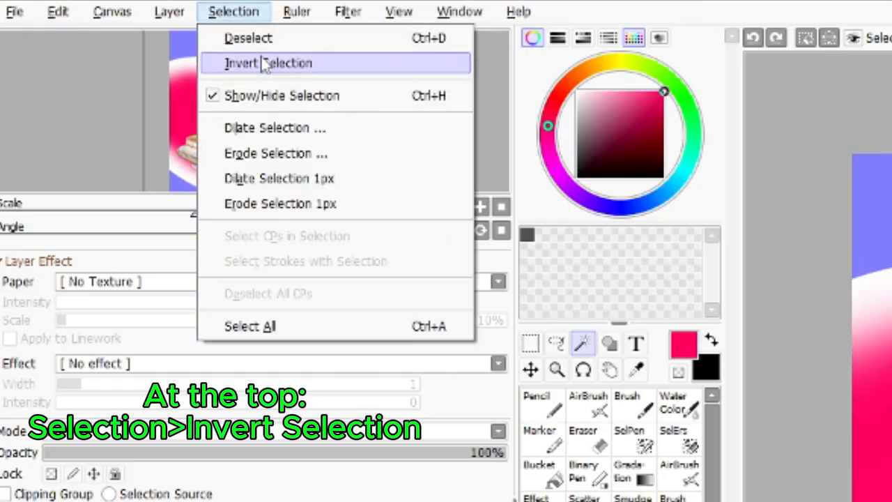
pyautogui.click(265, 63)
pyautogui.click(90, 5)
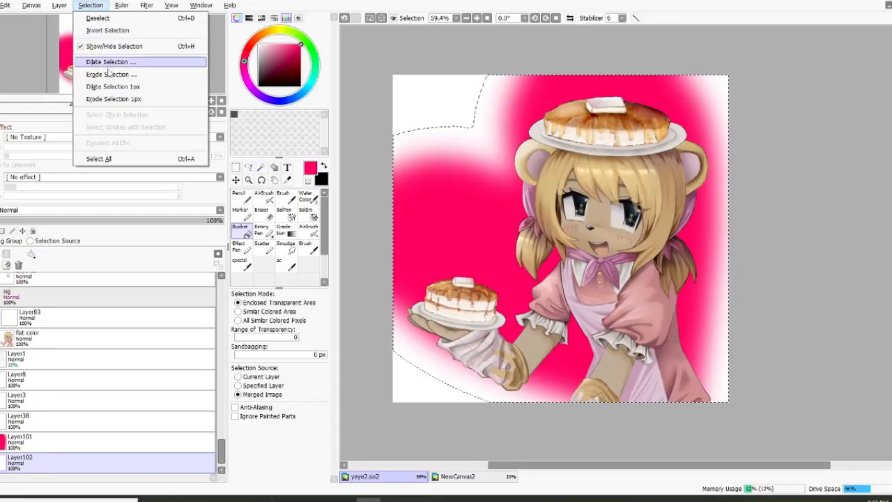
pyautogui.click(115, 60)
pyautogui.moveTo(483, 76); pyautogui.dragTo(558, 75)
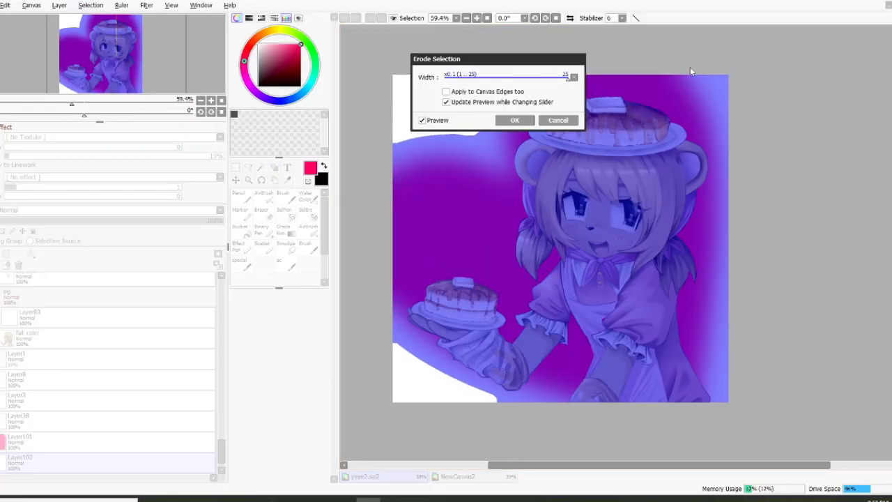
# Lighten and slightly desaturate the heart on Layer101 to a pale pink with a Hue/Saturation adjustment
pyautogui.click(147, 6)
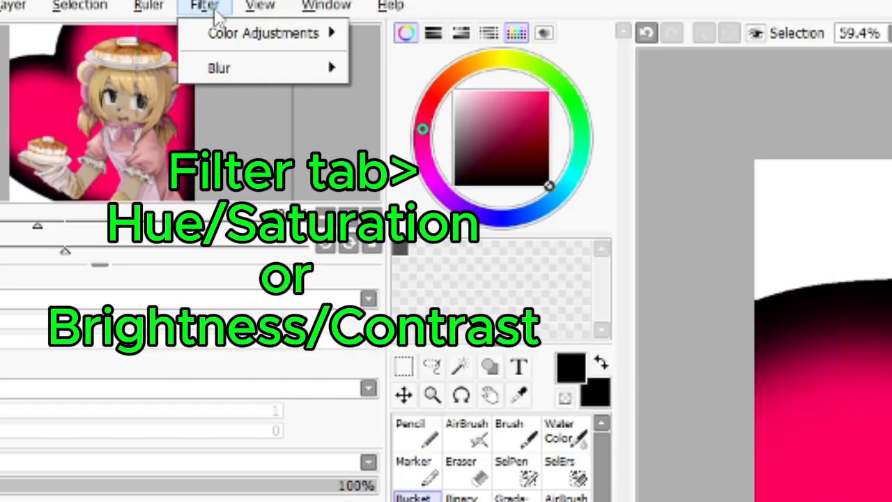
pyautogui.moveTo(253, 36)
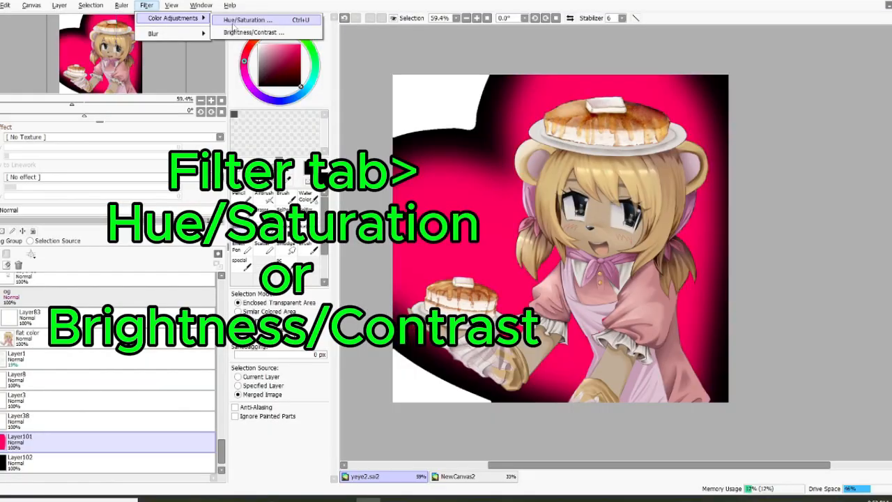
pyautogui.click(243, 20)
pyautogui.moveTo(159, 62); pyautogui.dragTo(213, 79)
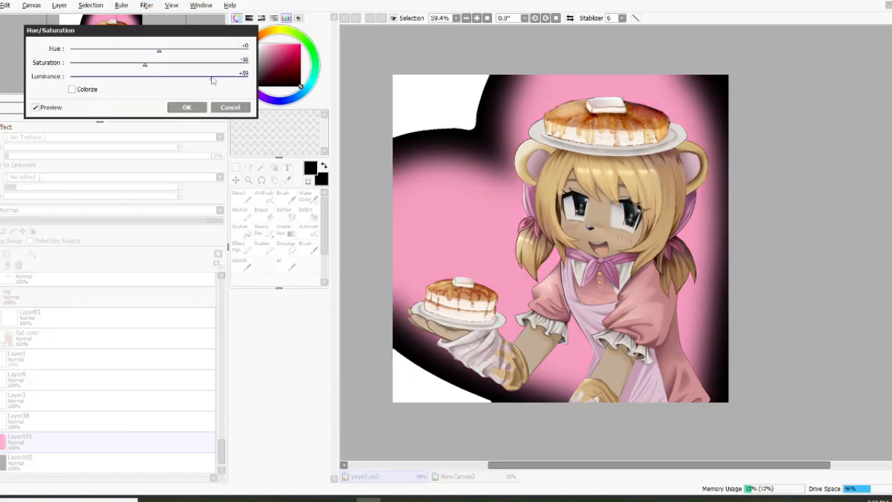
pyautogui.click(187, 107)
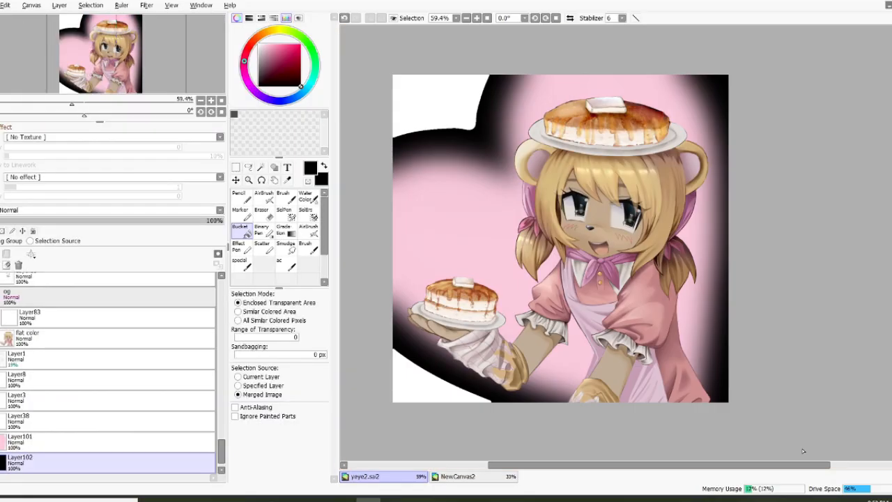
pyautogui.click(147, 6)
pyautogui.press('Escape')
pyautogui.press('Escape')
# Duplicate the black heart layer Layer102 by copying its full contents and pasting them as a new layer
pyautogui.scroll(-1, 18, 464)
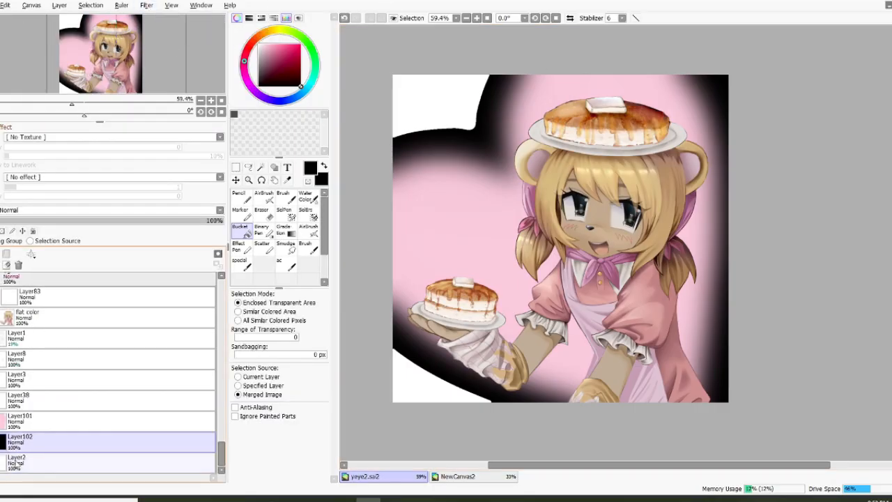
pyautogui.hotkey('ctrl', 'a')
pyautogui.hotkey('ctrl', 'c')
pyautogui.hotkey('ctrl', 'v')
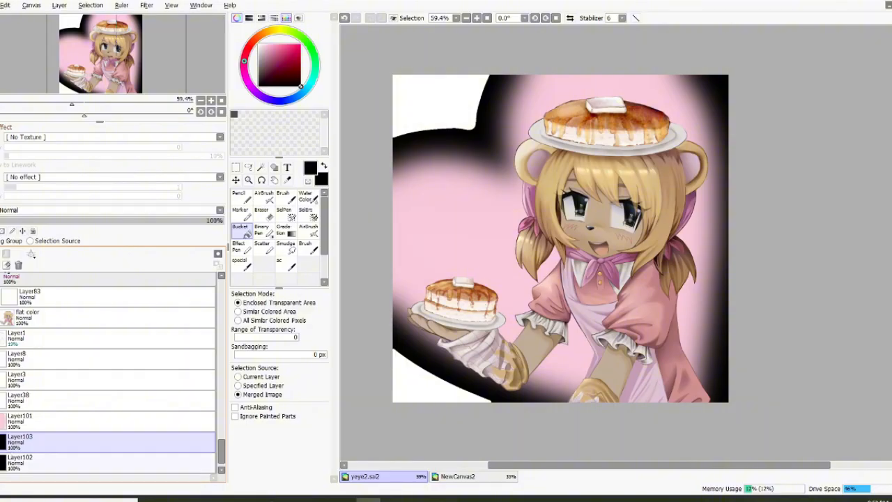
# Apply a Gaussian Blur to the black heart copy and set its Chessboard texture's intensity to 57
pyautogui.click(146, 6)
pyautogui.moveTo(162, 36)
pyautogui.click(244, 34)
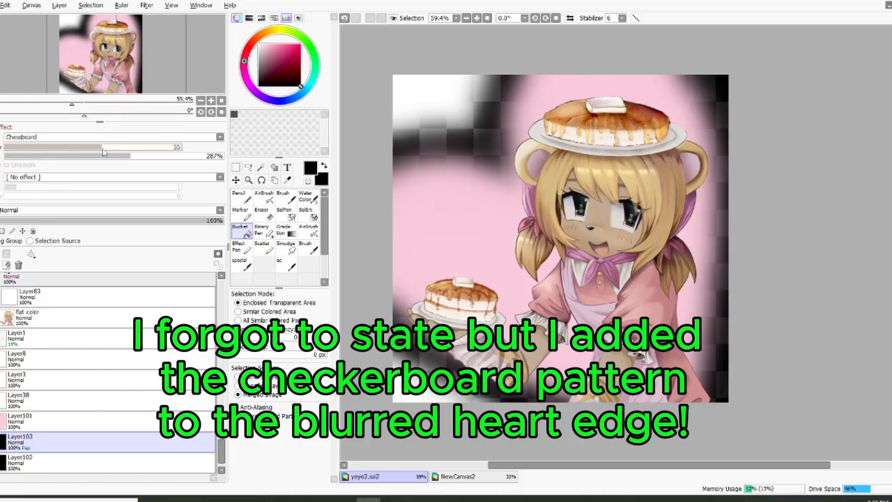
pyautogui.moveTo(103, 151); pyautogui.dragTo(106, 152)
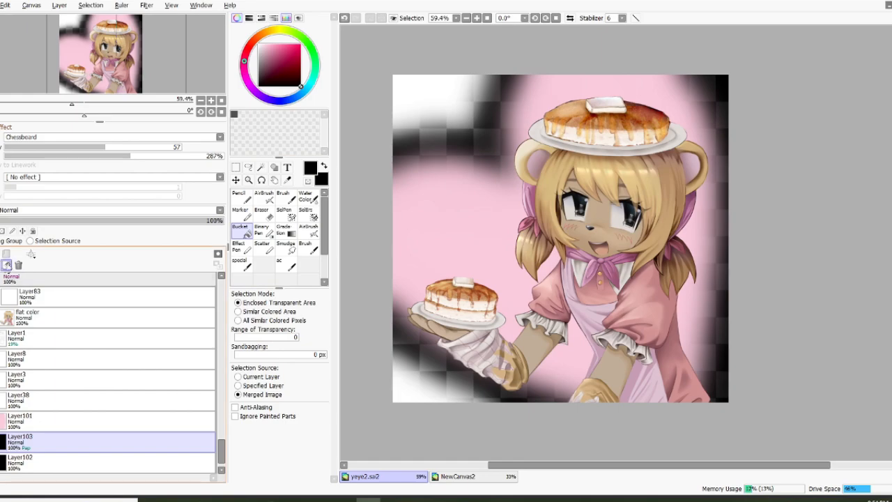
pyautogui.click(6, 265)
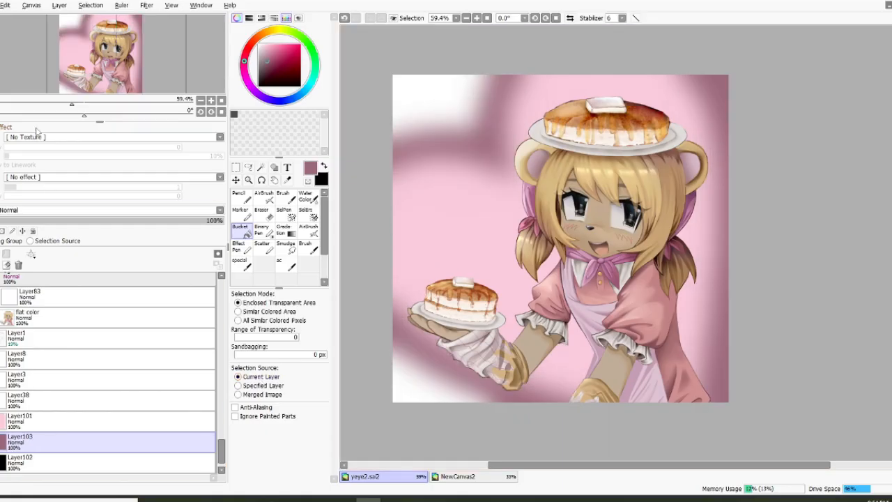
# Apply the Chessboard texture to the mauve heart layer Layer103 with an intensity of 12
pyautogui.click(41, 141)
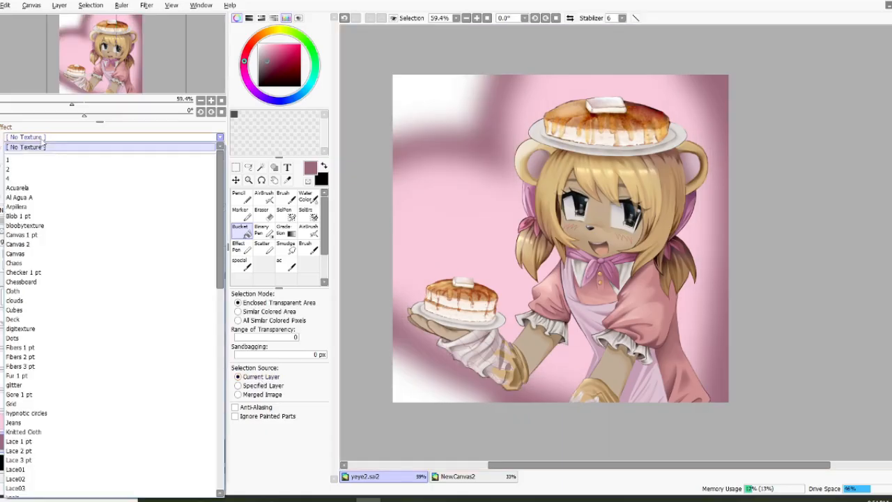
pyautogui.click(44, 318)
pyautogui.moveTo(117, 150); pyautogui.dragTo(25, 149)
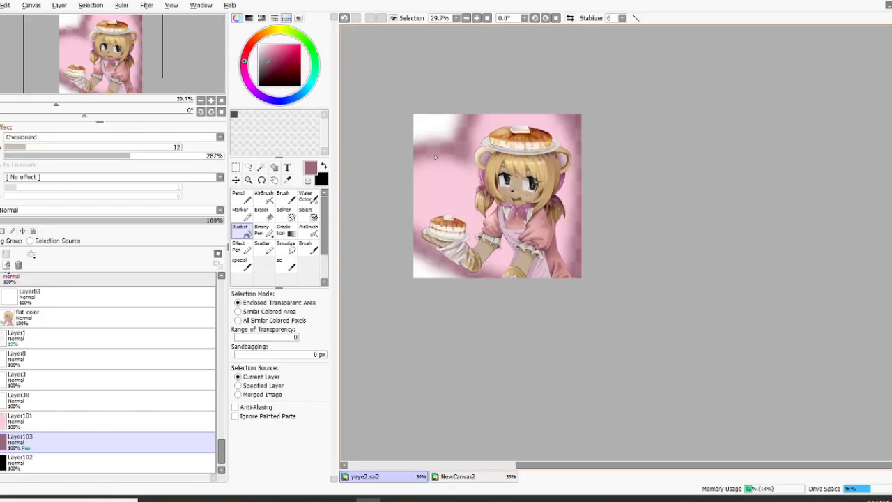
# Move the black heart layer Layer102 above the mauve Layer103 and activate the Magic Wand tool
pyautogui.scroll(-1, 69, 418)
pyautogui.moveTo(70, 444); pyautogui.dragTo(77, 422)
pyautogui.click(260, 167)
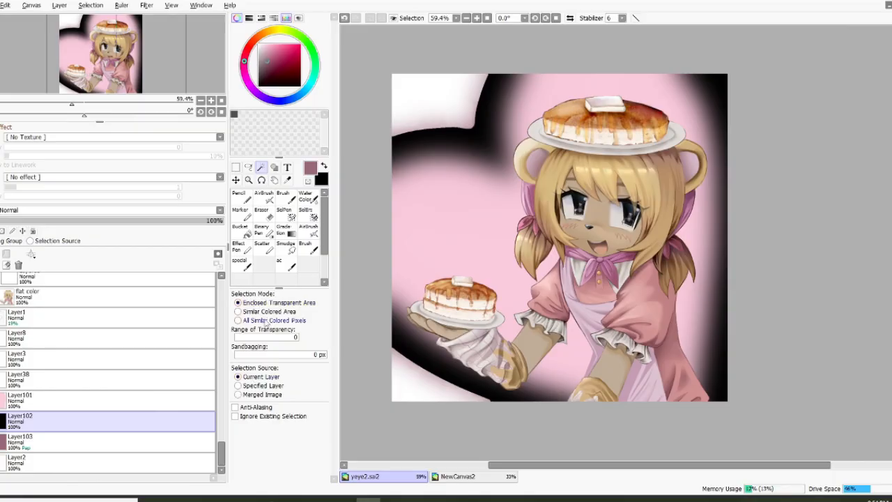
# Select the transparent area around the black heart on Layer102 using all similar colored pixels, and dilate the selection by a width of 18
pyautogui.click(265, 323)
pyautogui.click(402, 111)
pyautogui.click(90, 5)
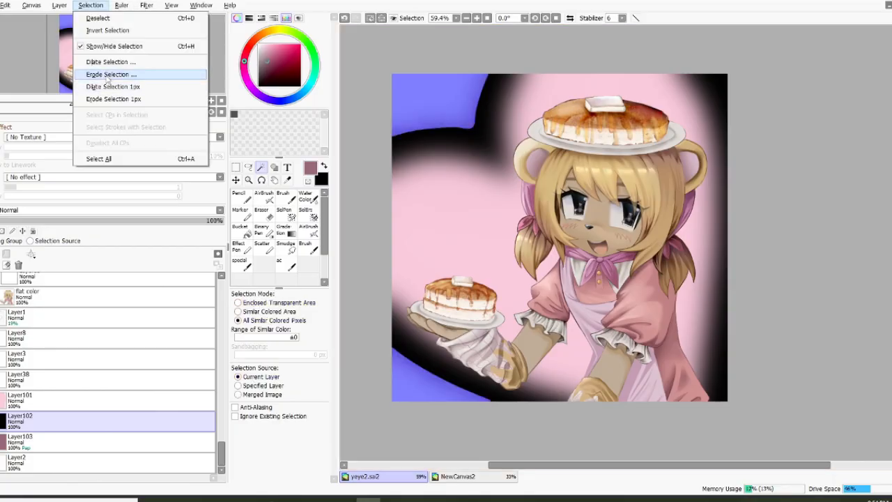
pyautogui.click(106, 74)
pyautogui.click(540, 120)
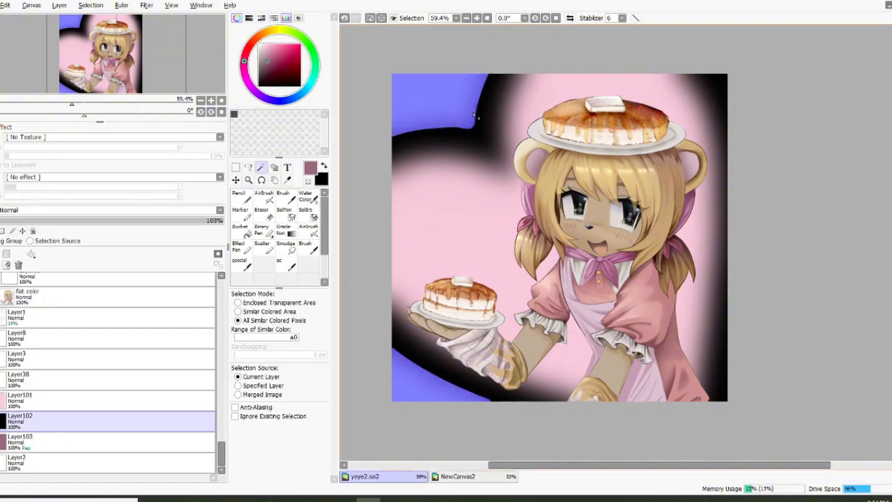
pyautogui.click(90, 5)
pyautogui.click(107, 74)
pyautogui.click(778, 207)
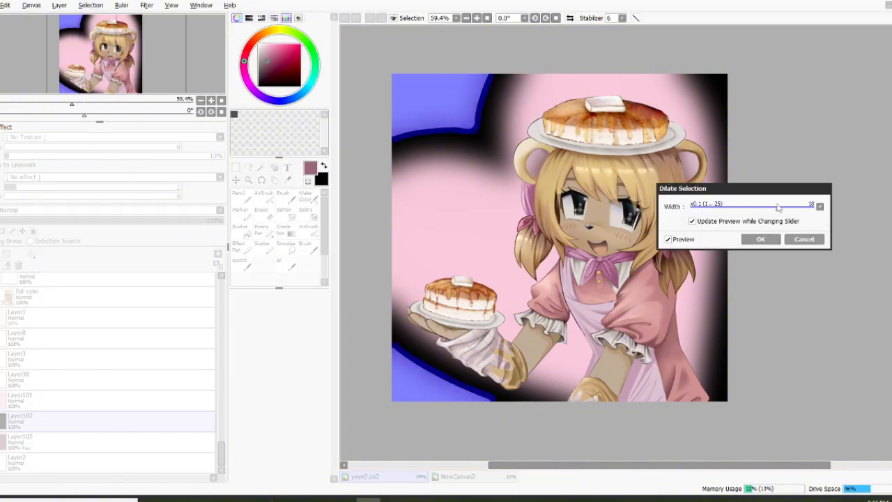
pyautogui.click(760, 239)
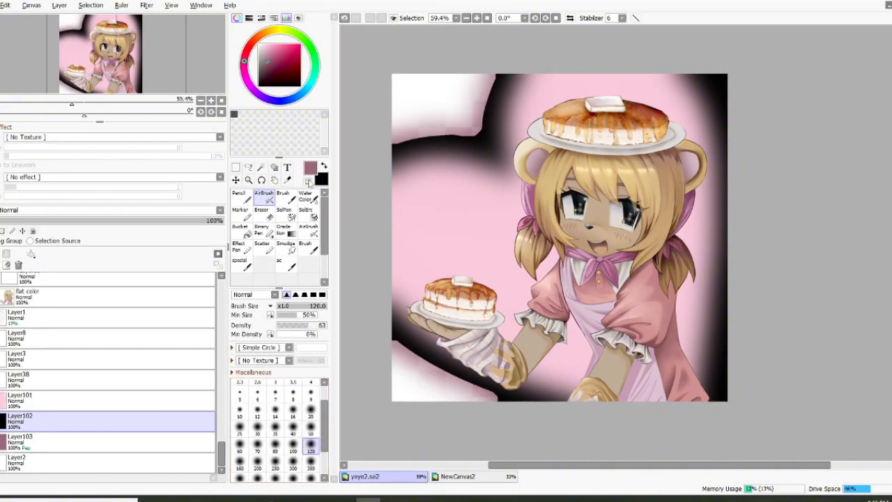
# Soften the outer edge of the black heart with the AirBrush in transparent color, enlarging the brush to 200
pyautogui.click(309, 181)
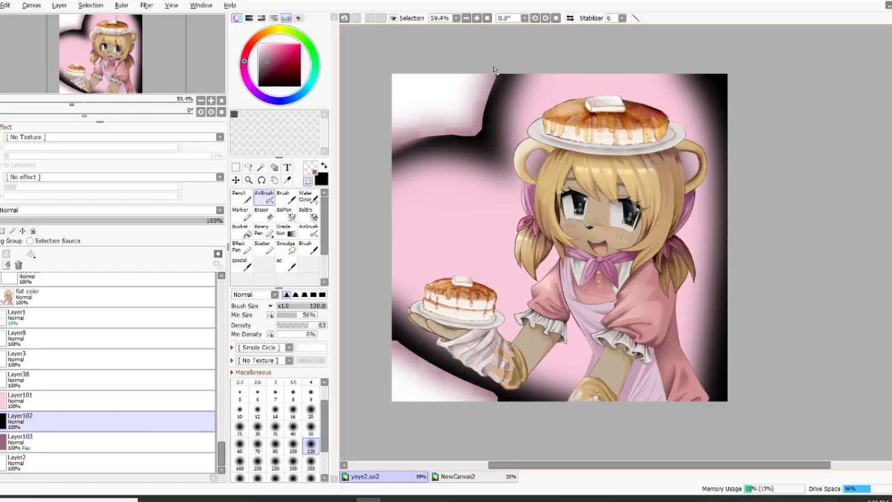
pyautogui.press('[')
pyautogui.press('[')
pyautogui.press('[')
pyautogui.press('[')
pyautogui.press('[')
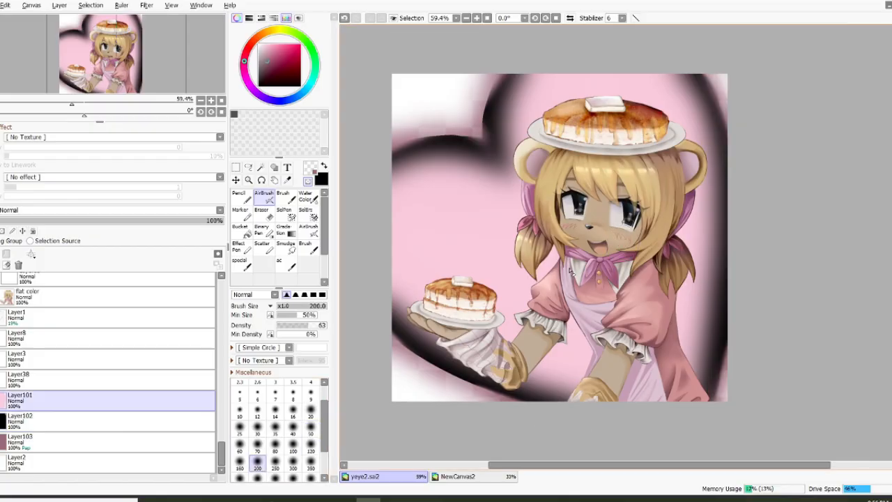
# Add a layer clipped to the pink heart Layer101 and lighten the heart's interior with a white size 1600 AirBrush
pyautogui.hotkey('ctrl', 'shift', 'n')
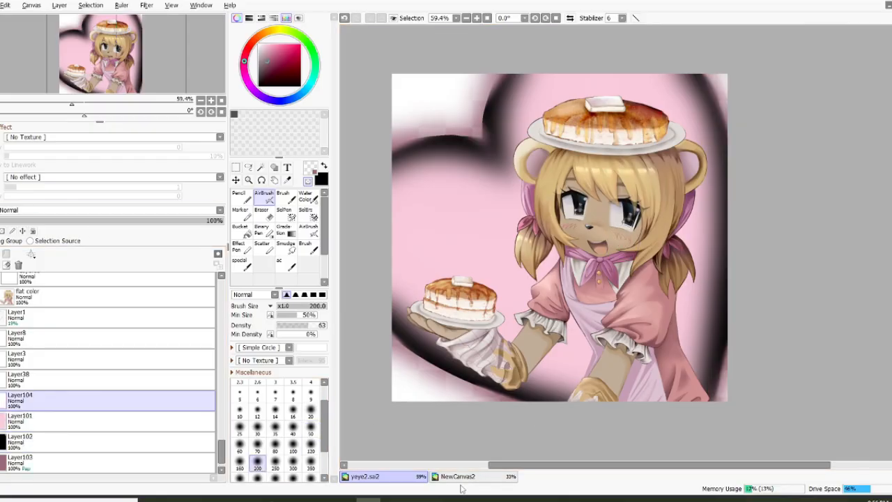
pyautogui.click(478, 476)
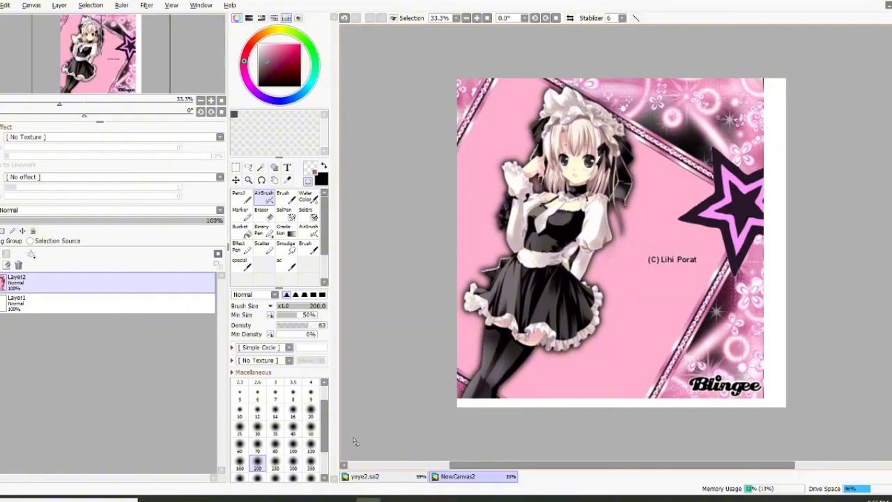
pyautogui.click(364, 477)
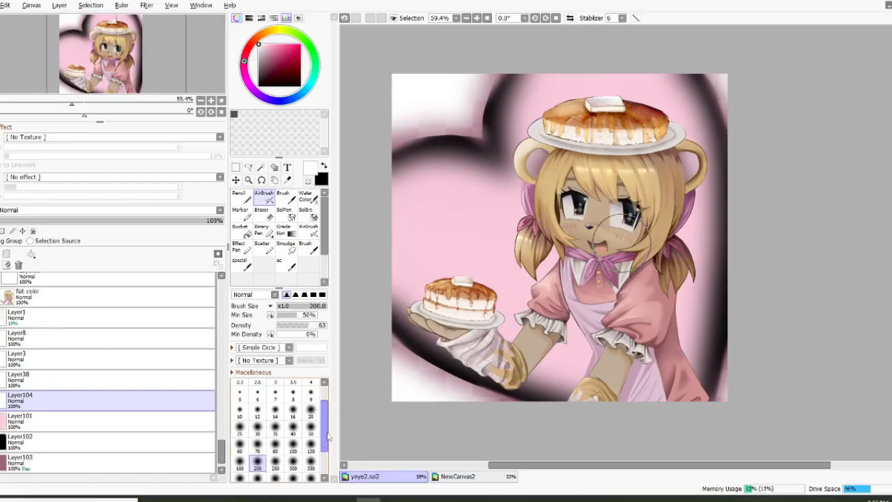
pyautogui.scroll(-3, 279, 432)
pyautogui.click(293, 465)
pyautogui.click(366, 203)
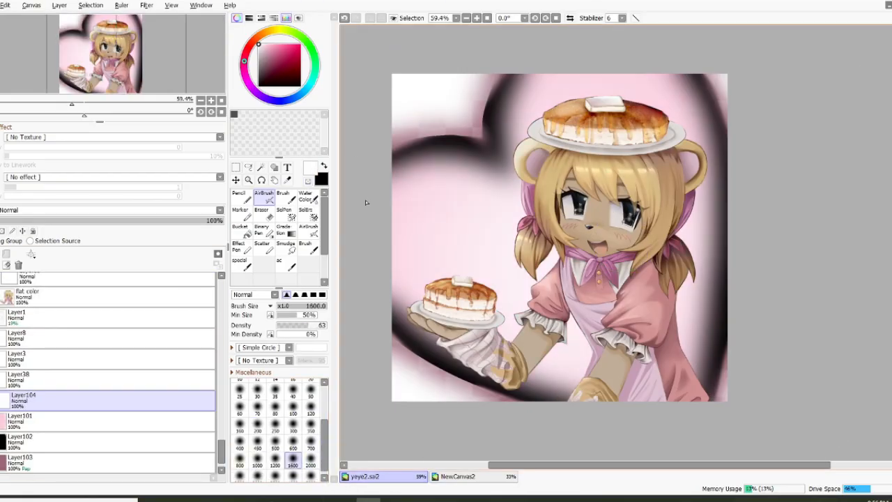
pyautogui.hotkey('ctrl', 'z')
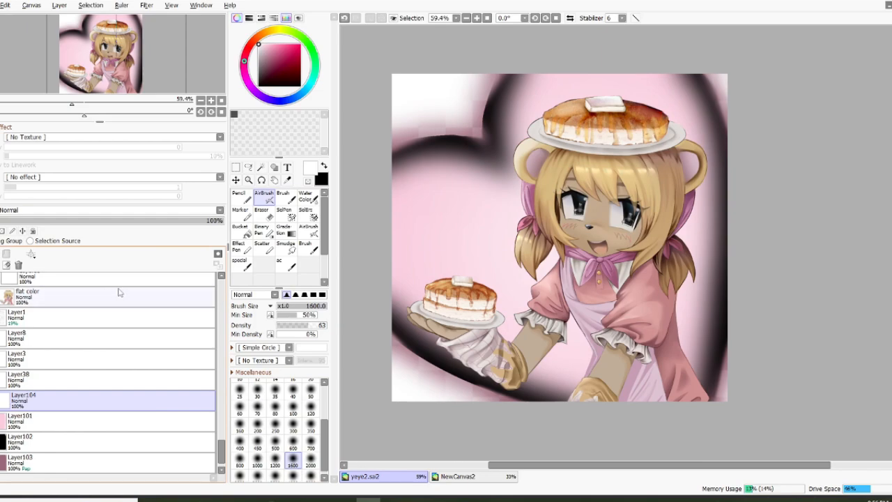
# Stamp a medium and a small mauve heart in the canvas's upper-left corner on a new layer, using the Scatter brush
pyautogui.click(458, 476)
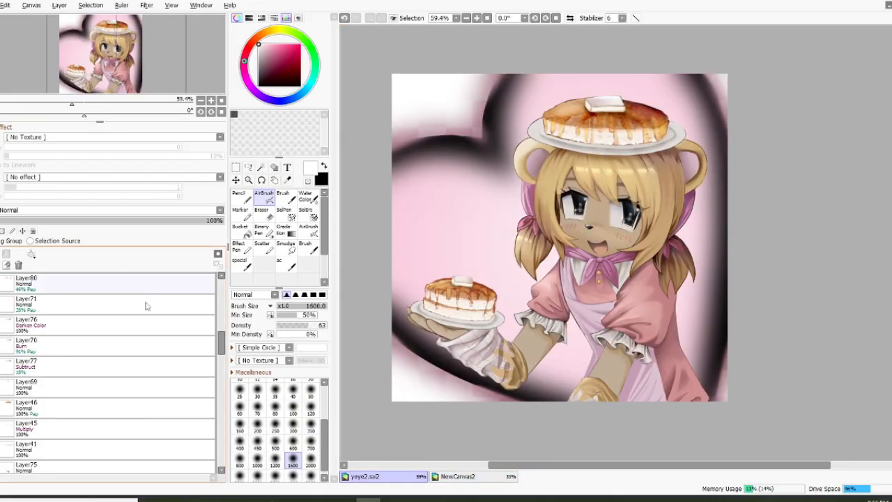
pyautogui.click(362, 476)
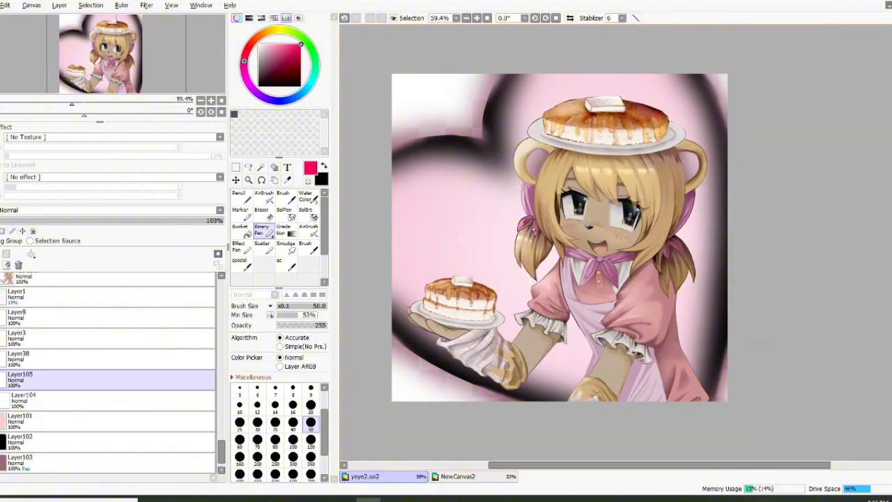
pyautogui.click(263, 248)
pyautogui.click(418, 100)
pyautogui.click(473, 93)
pyautogui.hotkey('ctrl', 'z')
pyautogui.click(470, 88)
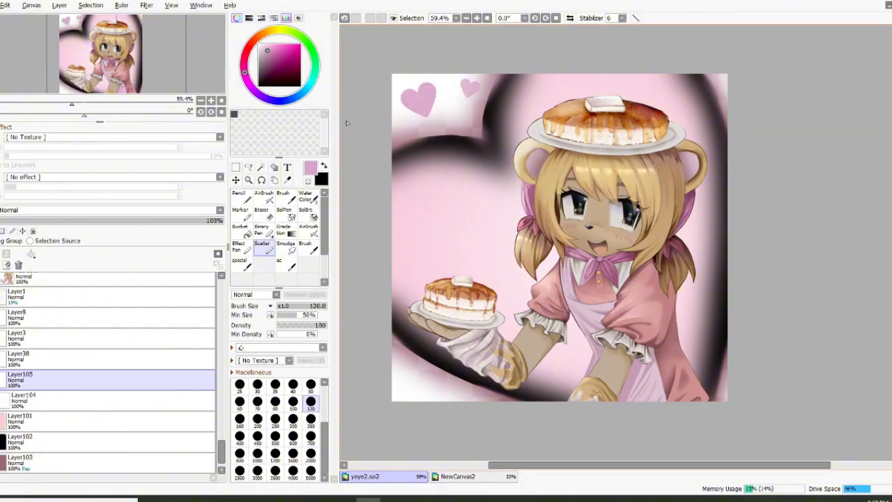
# Lasso the smaller of the two corner hearts, move it slightly down and deselect it
pyautogui.click(261, 167)
pyautogui.click(248, 167)
pyautogui.moveTo(453, 108)
pyautogui.mouseDown()
pyautogui.moveTo(521, 79)
pyautogui.moveTo(429, 73)
pyautogui.moveTo(455, 118)
pyautogui.mouseUp()
pyautogui.click(235, 180)
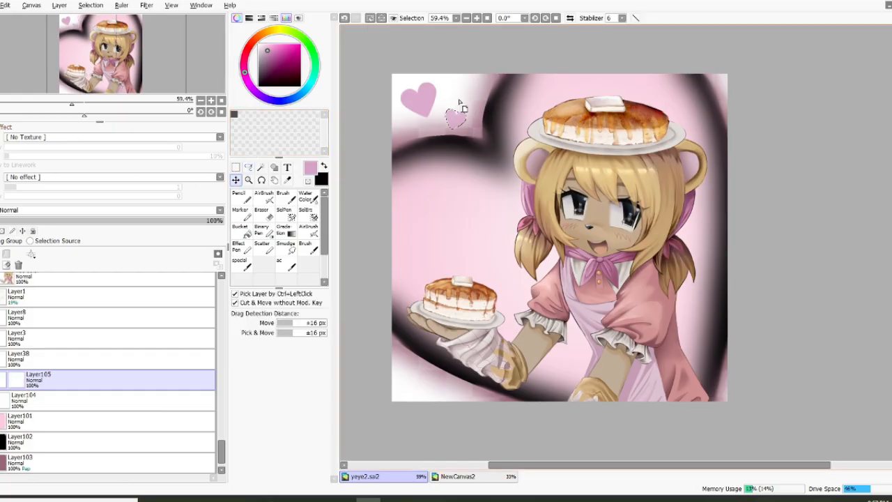
pyautogui.click(370, 19)
# Stamp a large mauve heart above the held pancake plate and move another heart into place below the plate
pyautogui.click(261, 230)
pyautogui.click(453, 210)
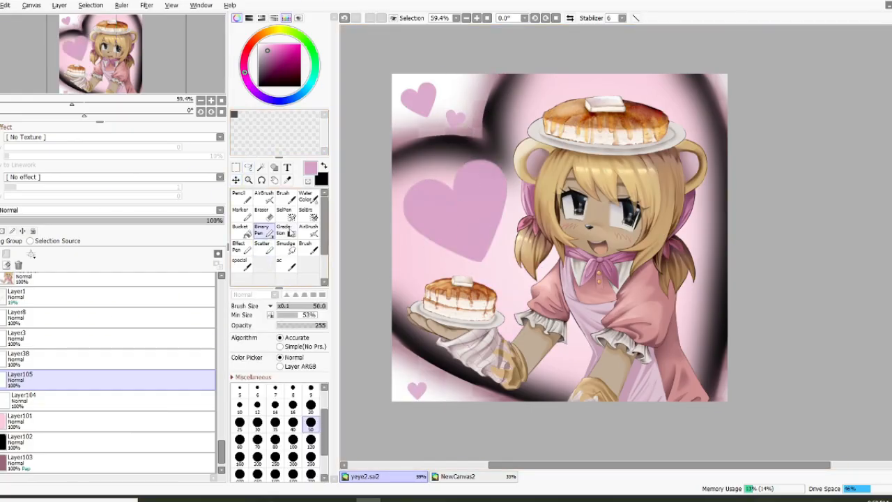
pyautogui.click(248, 167)
pyautogui.hotkey('ctrl', 't')
pyautogui.moveTo(454, 244); pyautogui.dragTo(432, 359)
pyautogui.press('Return')
# Stamp a mauve heart behind the pancake hat and tiny hearts along the canvas's right edge with the Scatter brush
pyautogui.click(264, 247)
pyautogui.click(609, 88)
pyautogui.click(311, 403)
pyautogui.click(712, 180)
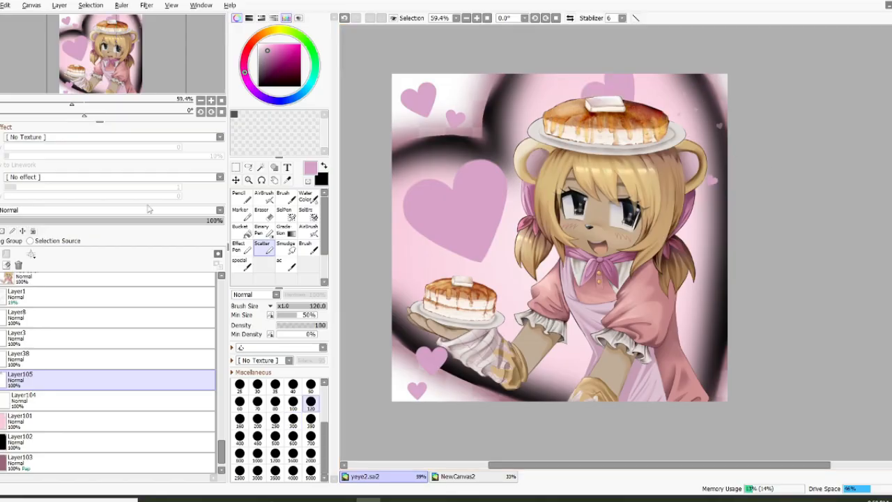
# Separate the hearts by size by erasing the large ones from Layer105 and the small ones from the duplicate Layer106
pyautogui.press('e')
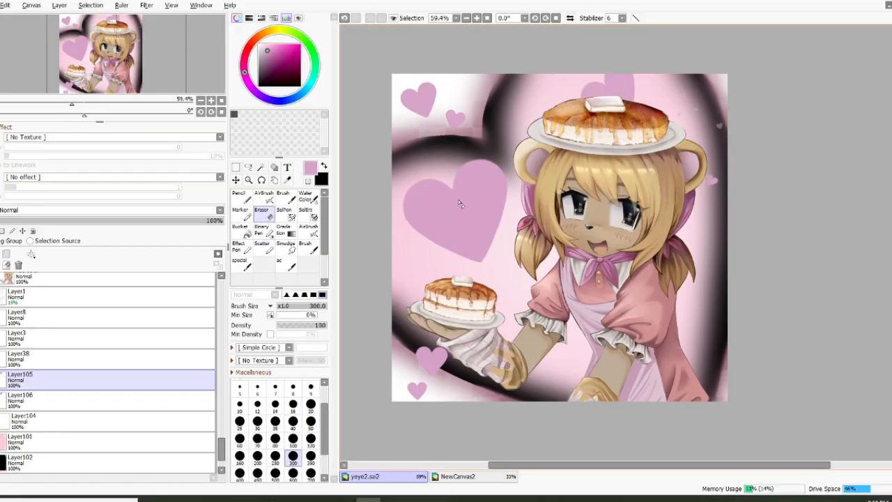
pyautogui.moveTo(409, 209); pyautogui.dragTo(488, 209)
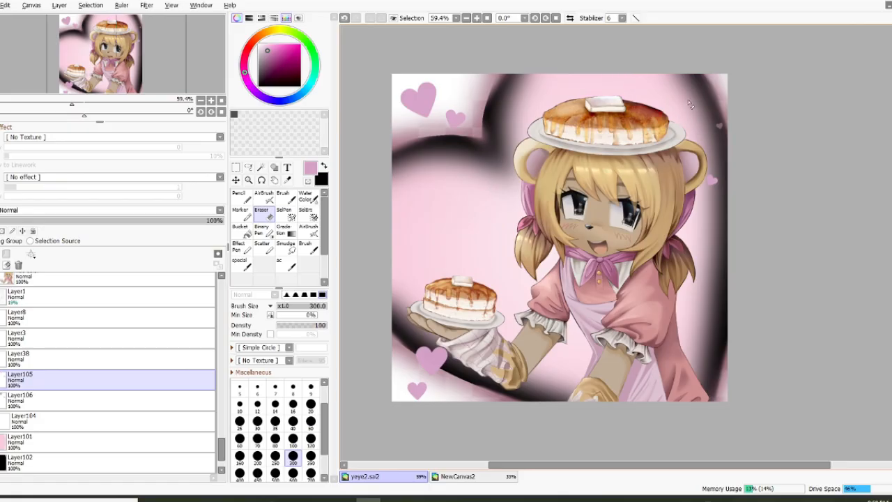
pyautogui.hotkey('ctrl', 'z')
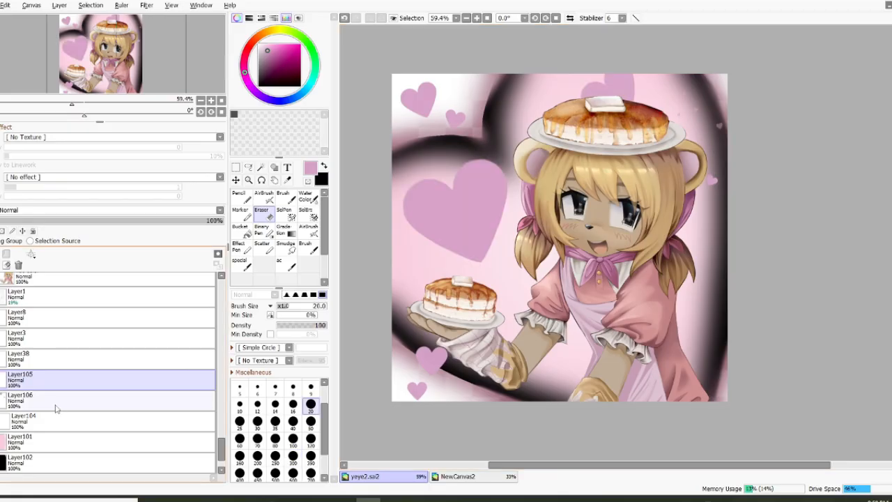
pyautogui.click(56, 408)
pyautogui.click(312, 440)
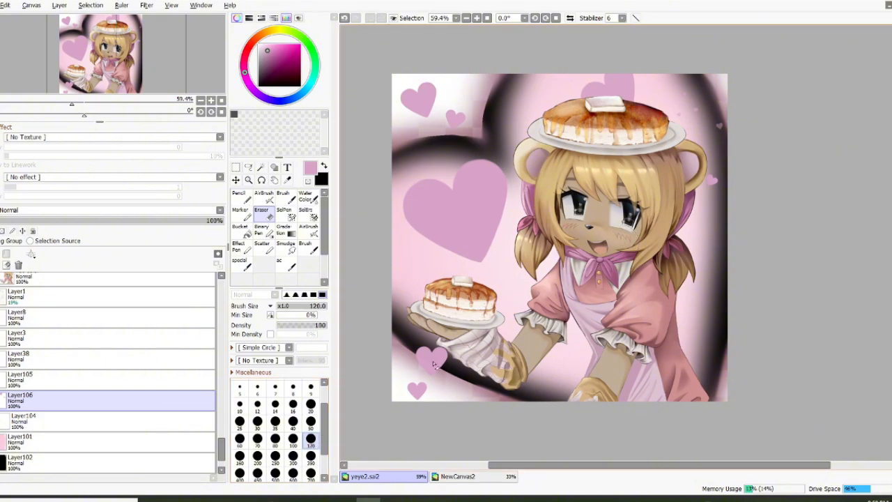
pyautogui.click(311, 421)
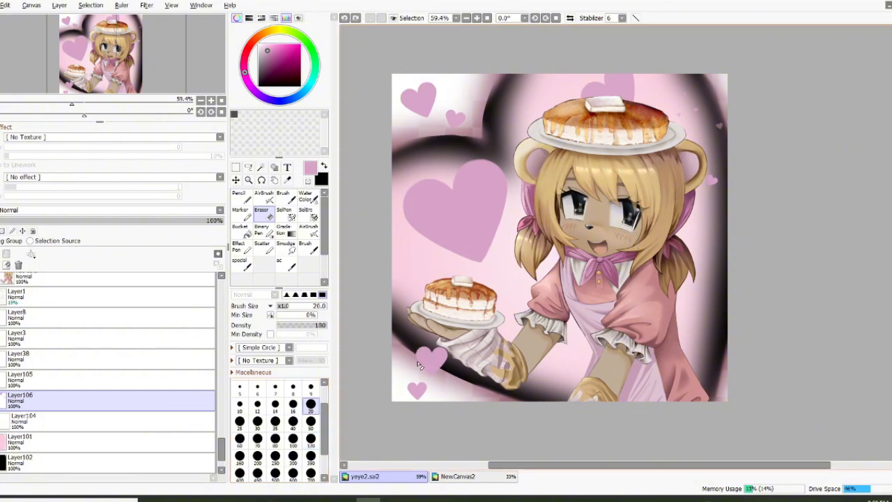
# Move Layer105 below Layer106, duplicate it as a new layer and apply a Gaussian Blur to the copy
pyautogui.moveTo(56, 380); pyautogui.dragTo(56, 403)
pyautogui.hotkey('ctrl', 'v')
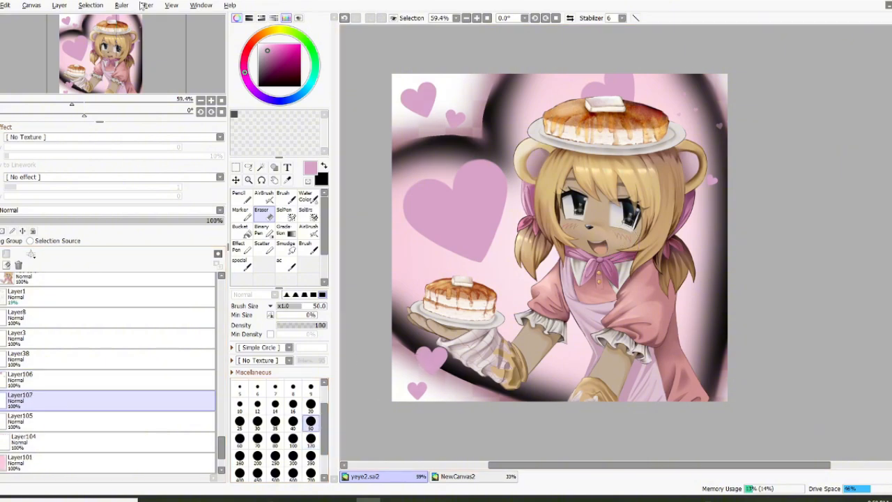
pyautogui.click(147, 6)
pyautogui.click(237, 34)
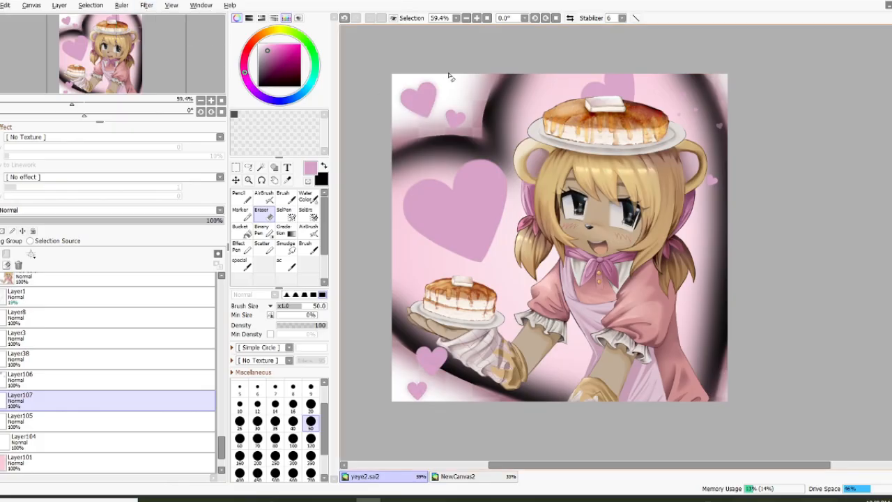
# Check the reference image in NewCanvas2, and try selecting the transparent area around the blurred hearts on Layer107
pyautogui.click(454, 477)
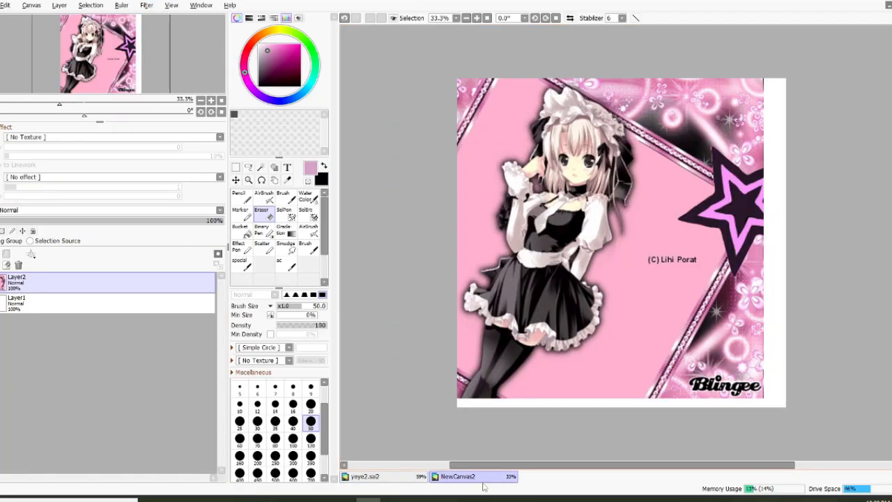
pyautogui.click(366, 476)
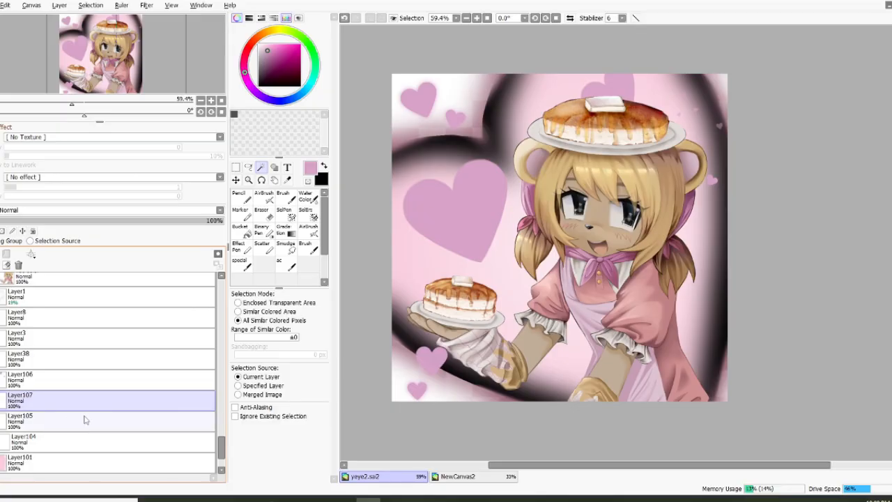
pyautogui.click(428, 93)
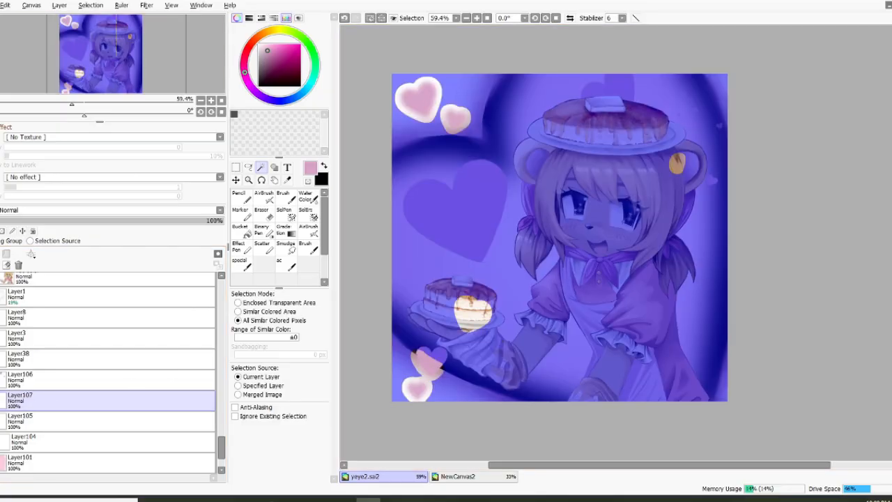
pyautogui.click(90, 5)
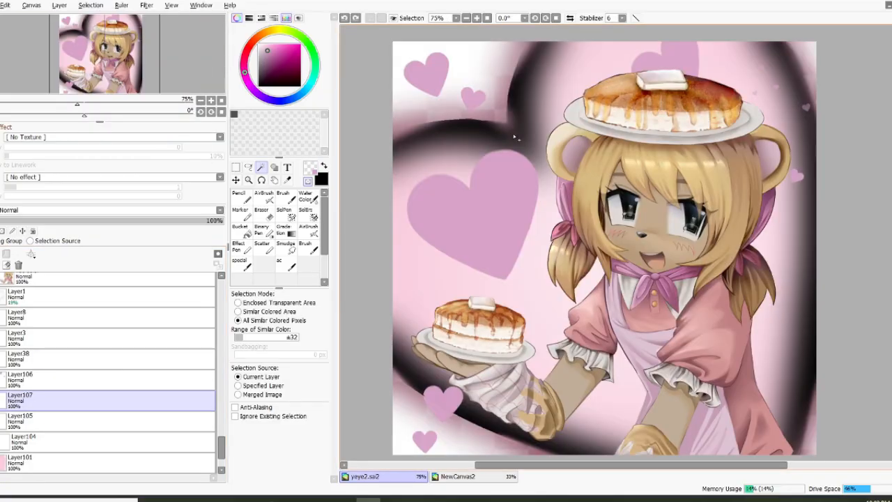
# Select the small hearts on Layer107 by inverting a Magic Wand selection with a similar color range of 32, and erode the selection
pyautogui.click(421, 64)
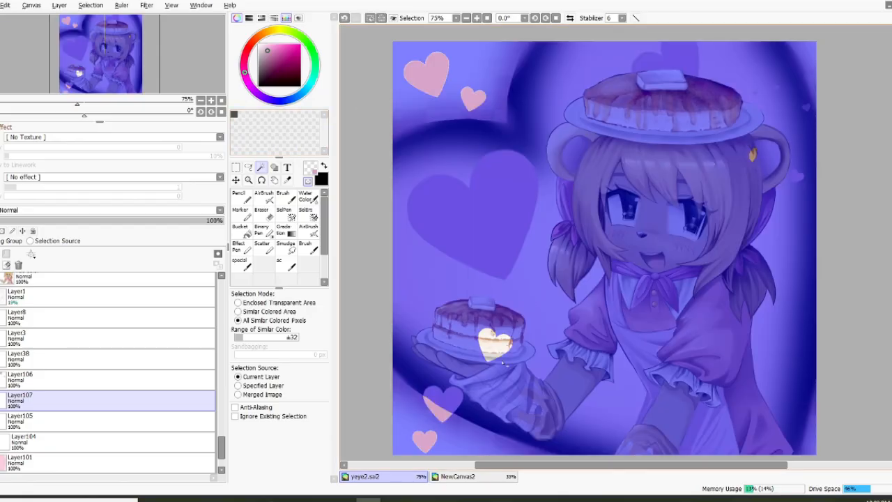
pyautogui.click(90, 5)
pyautogui.click(107, 30)
pyautogui.click(90, 5)
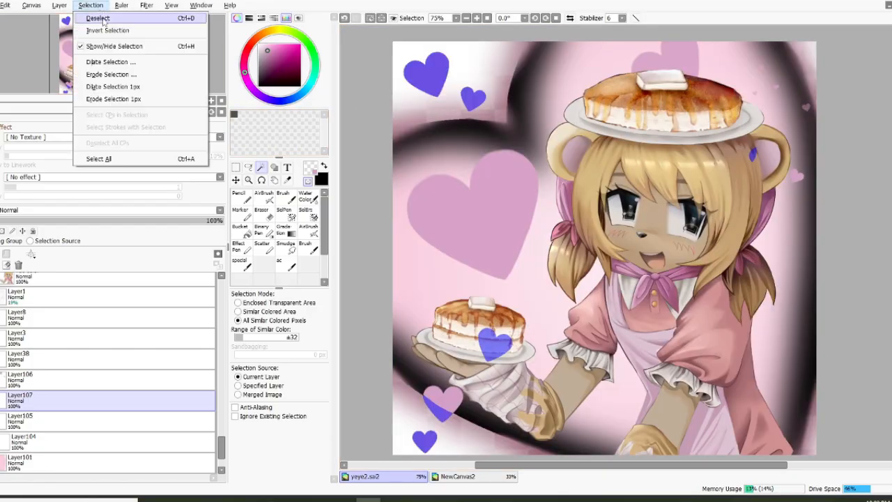
pyautogui.click(110, 74)
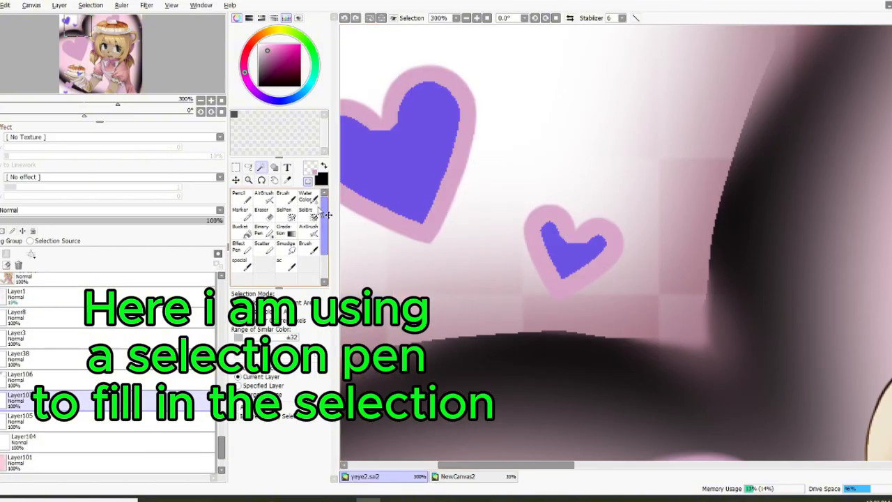
# Round out the eroded heart selections with the selection pen and cut the selected areas to leave heart outlines
pyautogui.hscroll(-3, 389, 168)
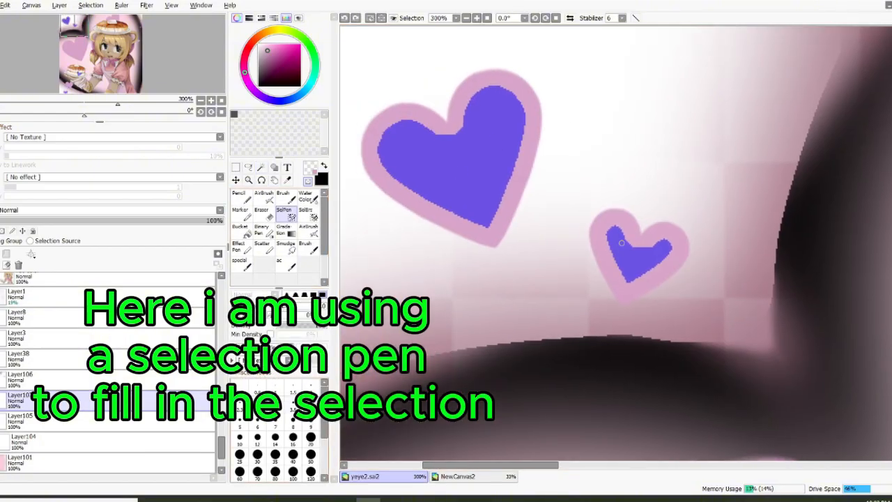
pyautogui.moveTo(423, 129); pyautogui.dragTo(423, 135)
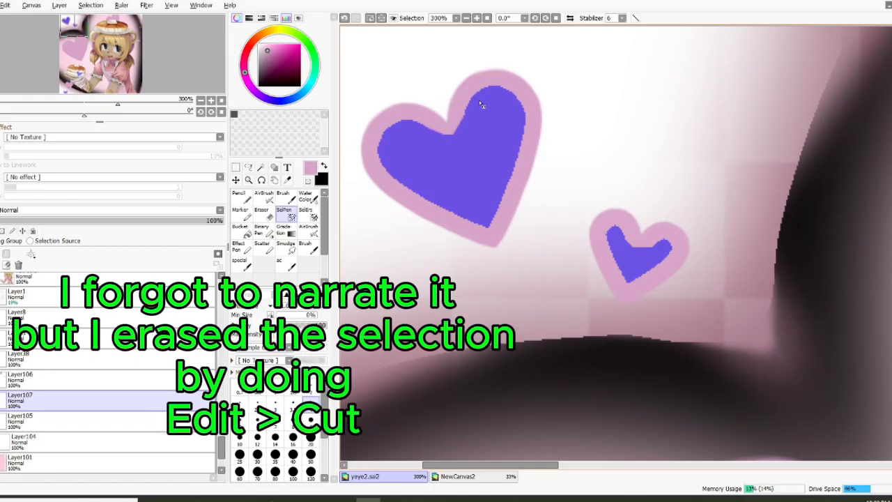
pyautogui.moveTo(627, 234); pyautogui.dragTo(658, 244)
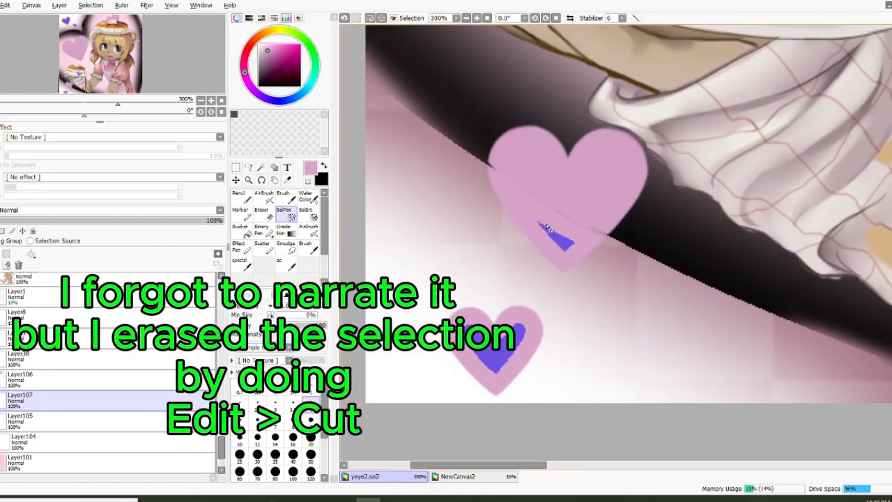
pyautogui.moveTo(547, 229); pyautogui.dragTo(534, 209)
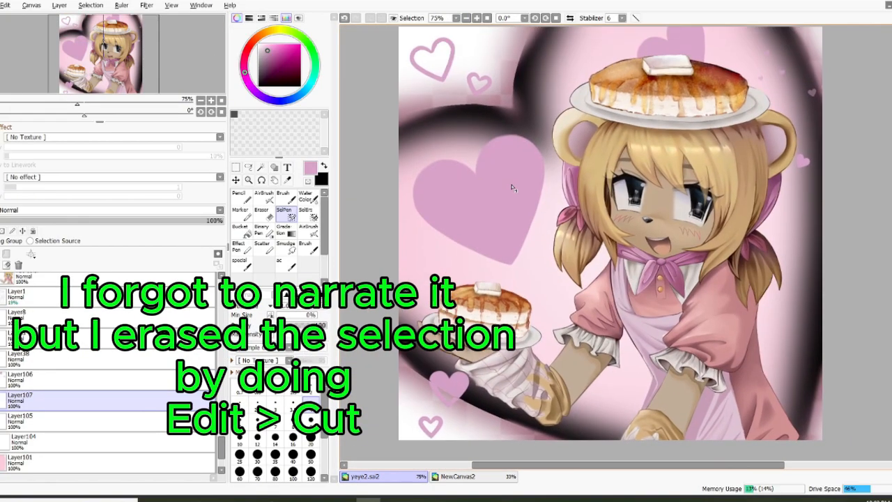
# Duplicate the heart outlines of Layer107 as a new layer and apply a Gaussian Blur to the copy
pyautogui.click(260, 167)
pyautogui.hotkey('ctrl', 'a')
pyautogui.hotkey('ctrl', 'c')
pyautogui.hotkey('ctrl', 'v')
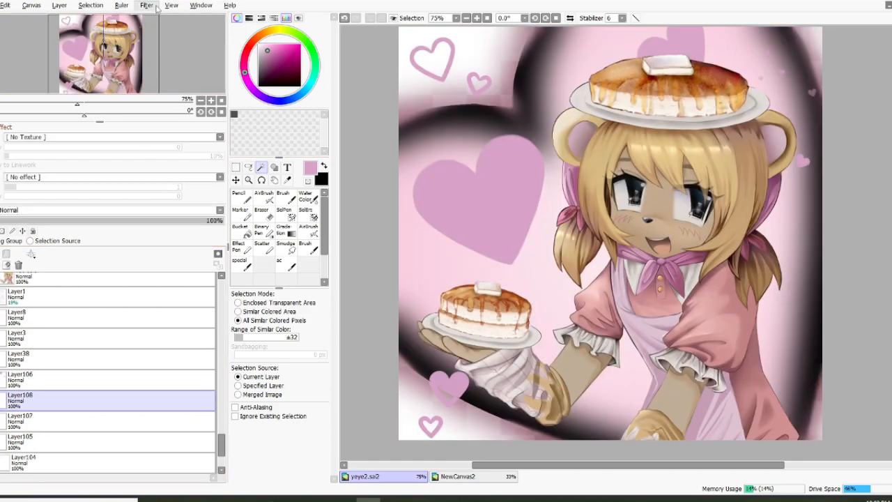
pyautogui.click(147, 4)
pyautogui.moveTo(154, 32)
pyautogui.click(246, 33)
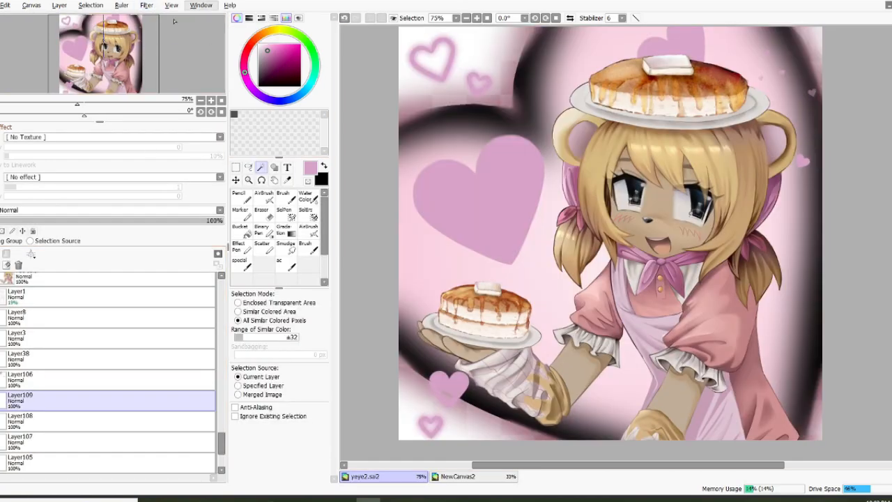
# Apply a Gaussian Blur to the second heart outline copy, Layer109, and move Layer107 above it
pyautogui.click(147, 5)
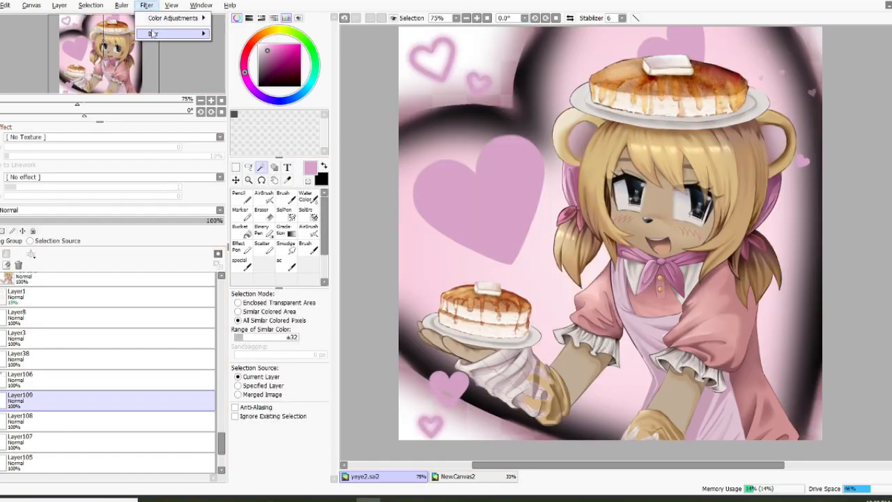
pyautogui.click(245, 33)
pyautogui.moveTo(618, 95); pyautogui.dragTo(654, 100)
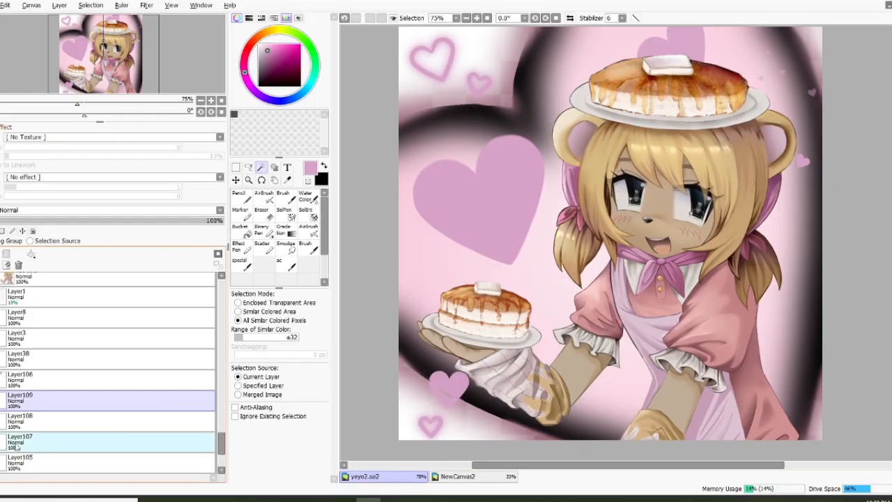
pyautogui.moveTo(18, 443); pyautogui.dragTo(40, 395)
# Raise the luminance of Layer107's heart outlines until they are white and set the layer's blending mode to Shine
pyautogui.click(146, 5)
pyautogui.moveTo(157, 16)
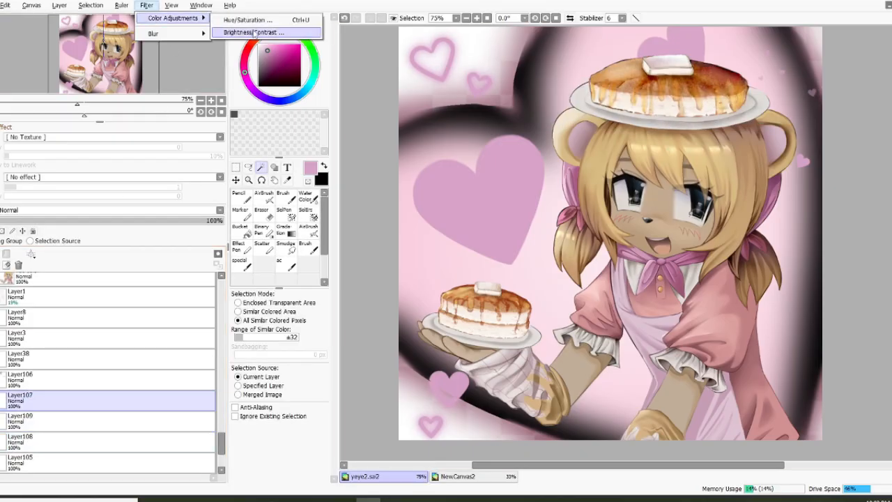
pyautogui.click(240, 17)
pyautogui.moveTo(159, 76); pyautogui.dragTo(247, 77)
pyautogui.click(186, 107)
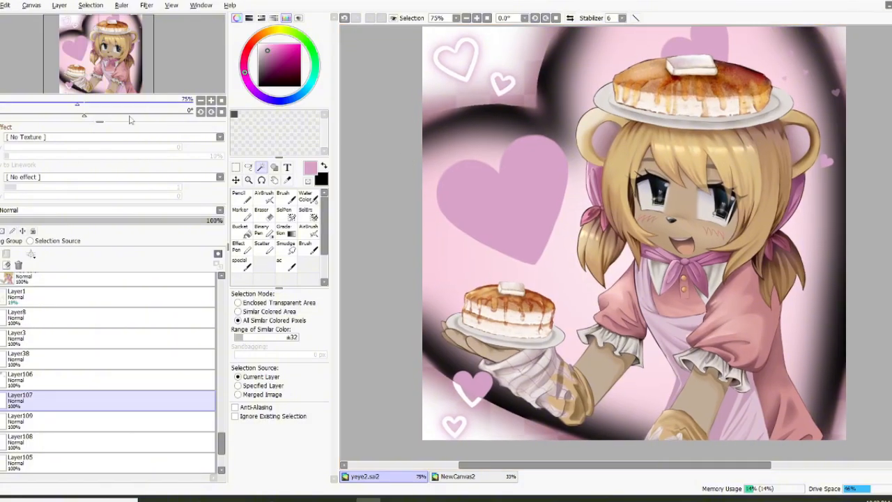
pyautogui.click(42, 209)
pyautogui.click(8, 273)
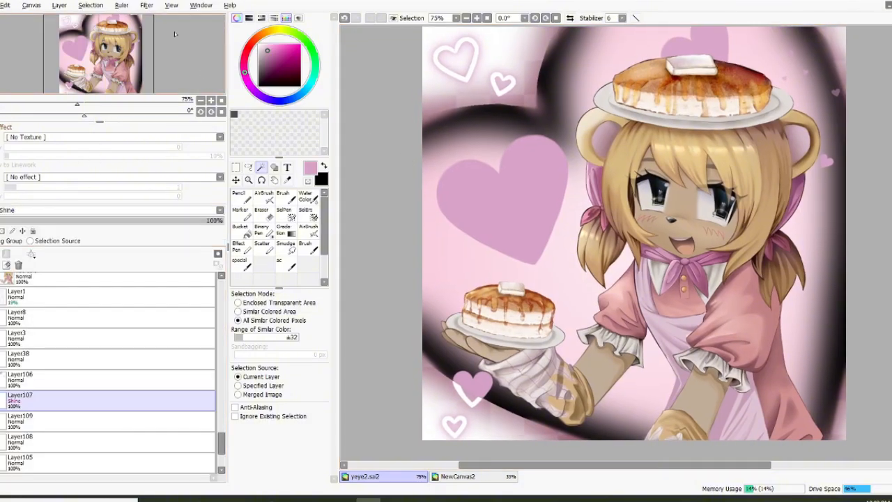
# Select the transparent area around Layer107's heart outlines, dilate the selection by a width of 3 and cut it to thin the outlines
pyautogui.click(446, 209)
pyautogui.click(91, 5)
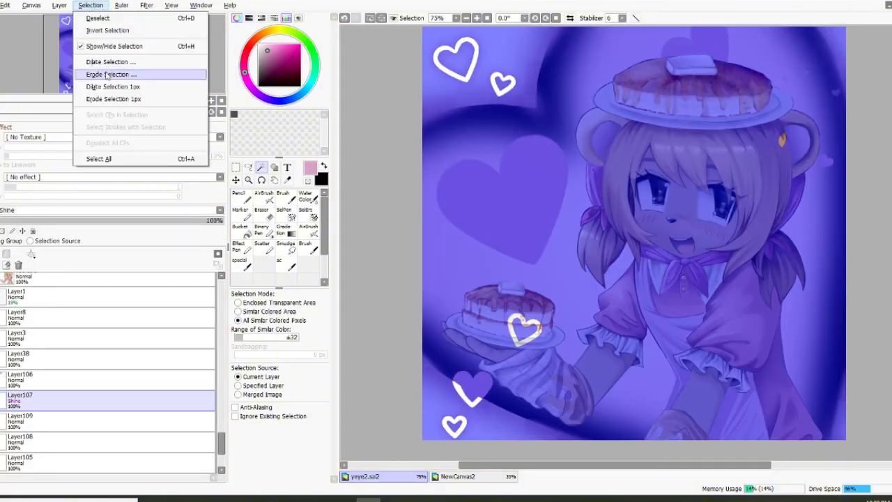
pyautogui.click(111, 61)
pyautogui.moveTo(707, 206); pyautogui.dragTo(701, 206)
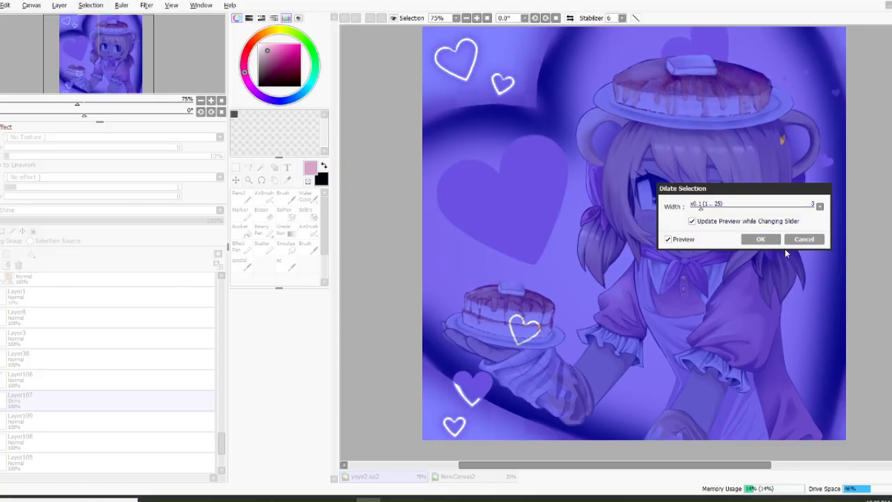
pyautogui.click(763, 239)
pyautogui.click(5, 5)
pyautogui.click(34, 45)
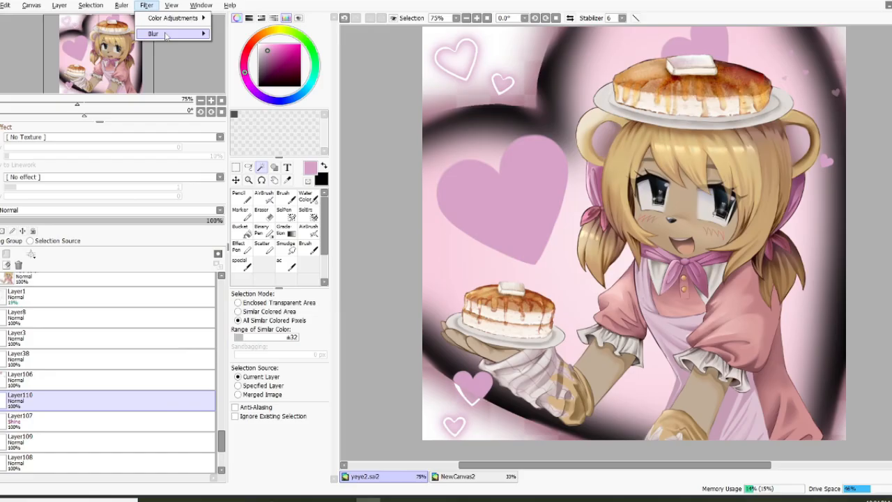
# Apply a Gaussian Blur with a radius of 2.7 to the heart outlines on Layer110
pyautogui.moveTo(166, 34)
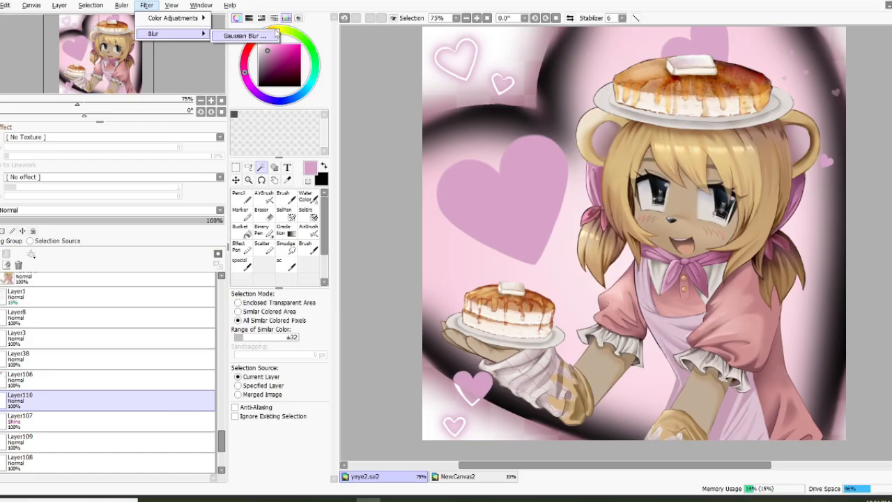
pyautogui.click(244, 33)
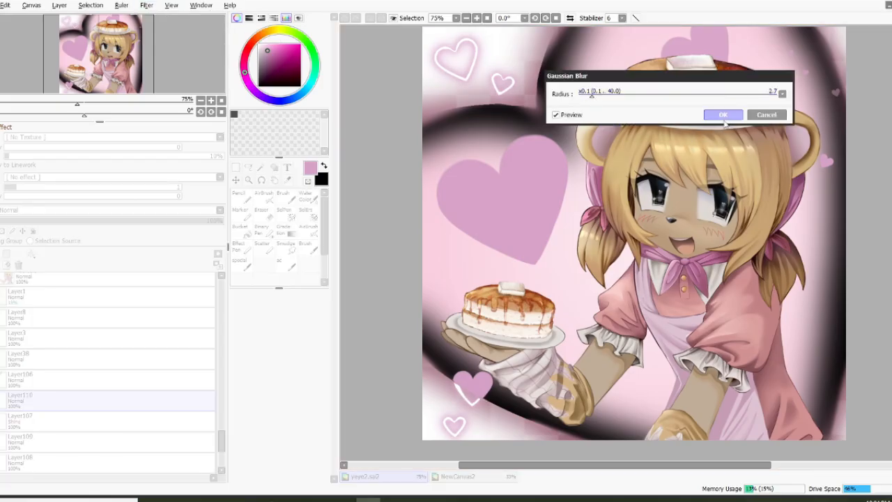
pyautogui.click(723, 114)
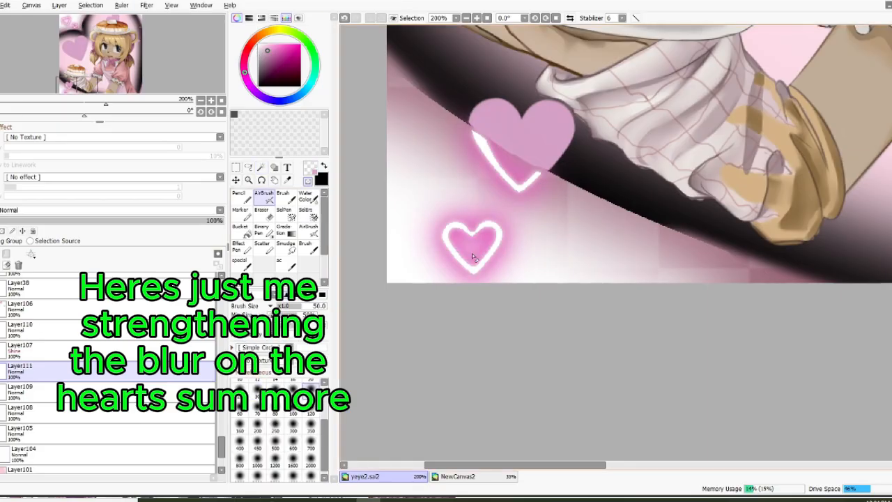
# Airbrush dark shading with brush size 25 on the small heart overlapping the black border, and set Layer113's opacity to 45%
pyautogui.scroll(-4, 473, 258)
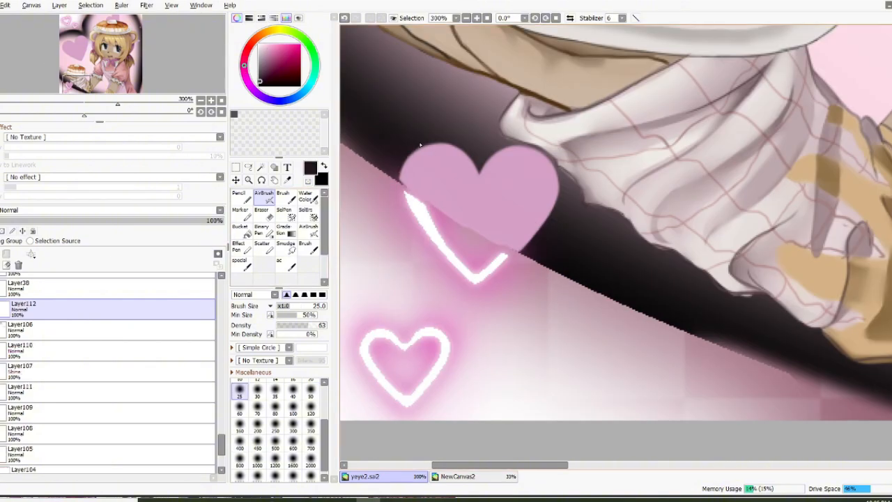
pyautogui.moveTo(453, 230); pyautogui.dragTo(472, 207)
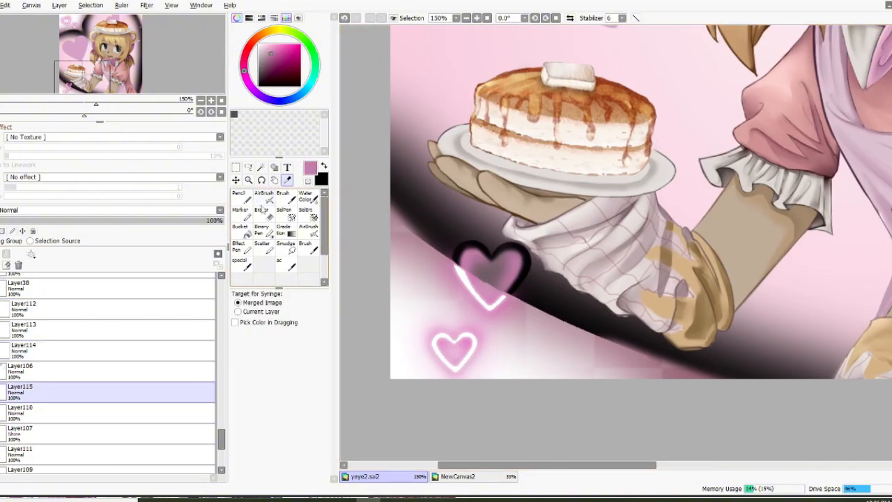
pyautogui.click(264, 196)
pyautogui.click(24, 325)
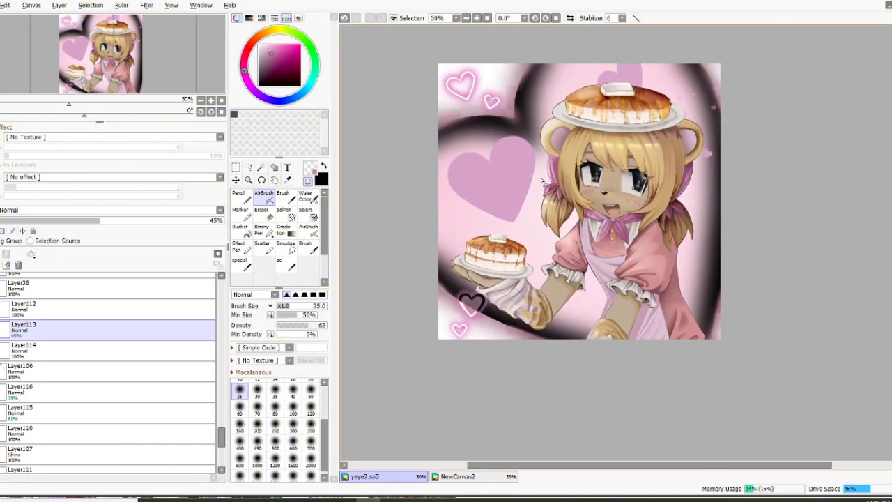
# Paste the sprinkles image above Layer112, move it over the large pink heart and clip it to that heart
pyautogui.click(28, 369)
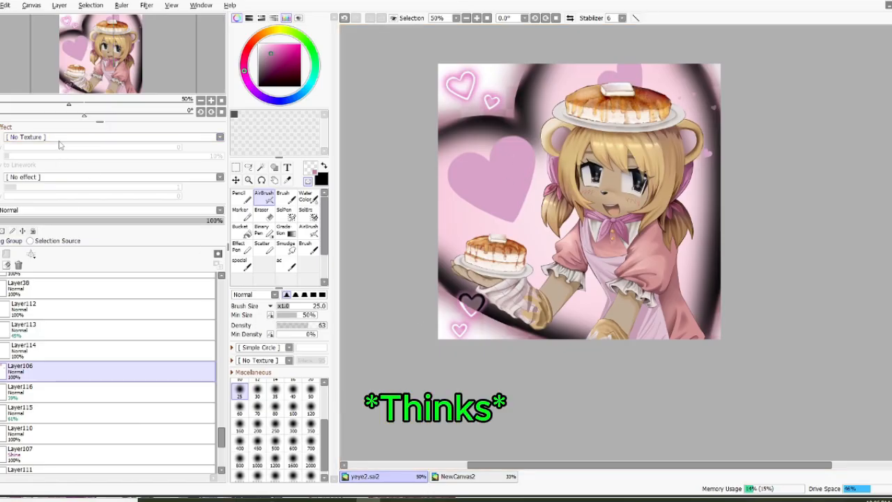
pyautogui.click(457, 476)
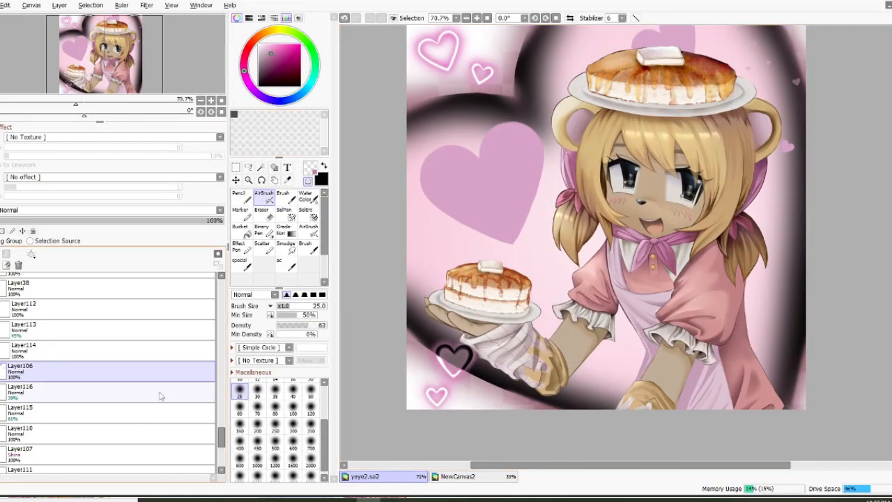
pyautogui.click(3, 374)
pyautogui.click(4, 374)
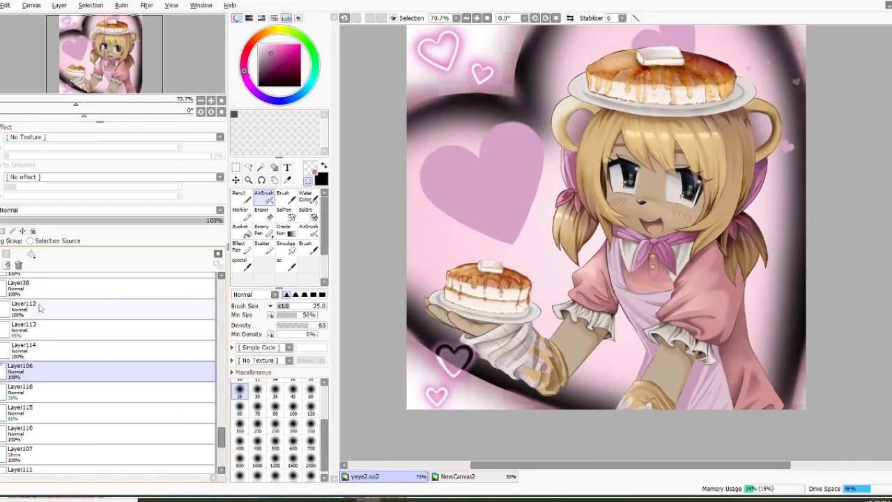
pyautogui.hotkey('ctrl', 'v')
pyautogui.click(236, 181)
pyautogui.moveTo(481, 119); pyautogui.dragTo(482, 191)
pyautogui.click(3, 241)
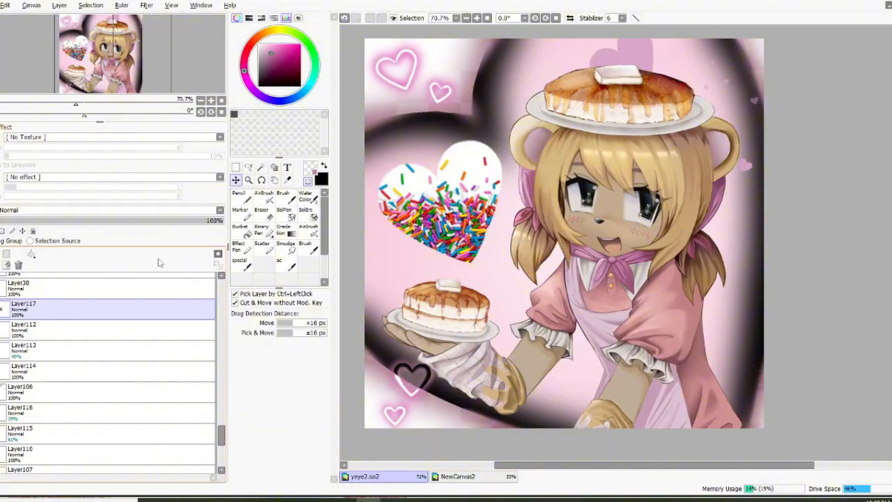
# Apply the glitter texture to the sprinkle heart on Layer117 with intensity 100 and scale 96%
pyautogui.scroll(5, 571, 301)
pyautogui.scroll(2, 572, 301)
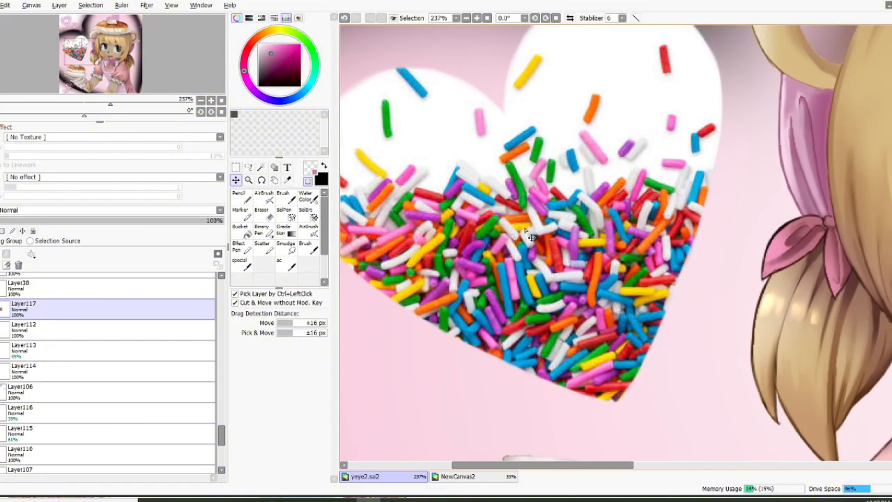
pyautogui.scroll(-2, 531, 238)
pyautogui.click(89, 140)
pyautogui.click(97, 148)
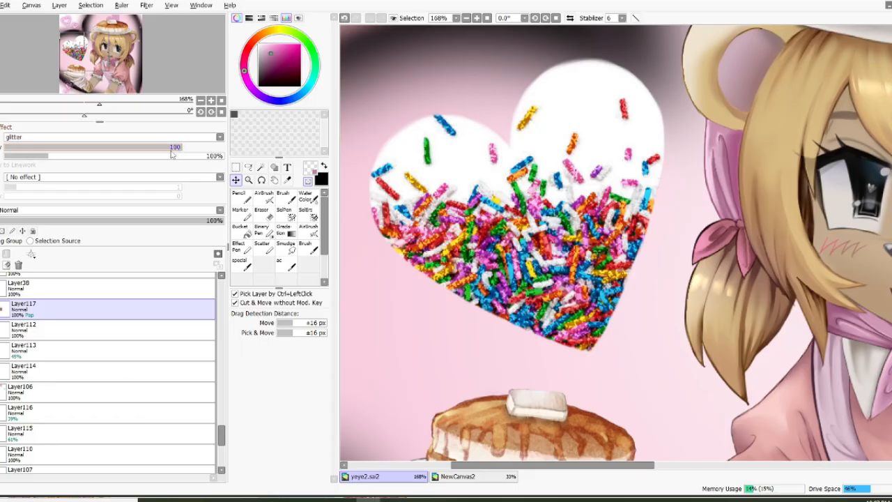
pyautogui.moveTo(58, 157); pyautogui.dragTo(47, 158)
pyautogui.scroll(-5, 420, 228)
pyautogui.moveTo(115, 221); pyautogui.dragTo(398, 203)
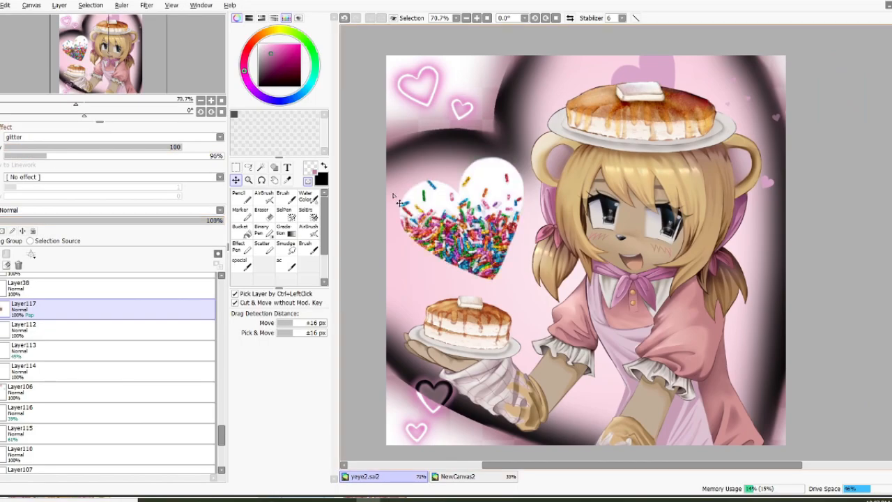
# Soften the sprinkle heart's colors to pastel with saturation -36 and luminance +65
pyautogui.hotkey('ctrl', 'u')
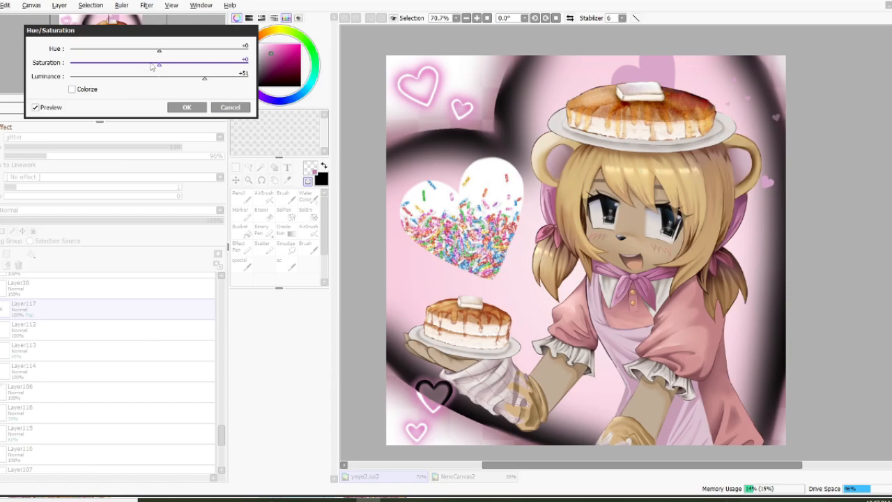
pyautogui.moveTo(119, 63); pyautogui.dragTo(126, 63)
pyautogui.moveTo(204, 78); pyautogui.dragTo(218, 82)
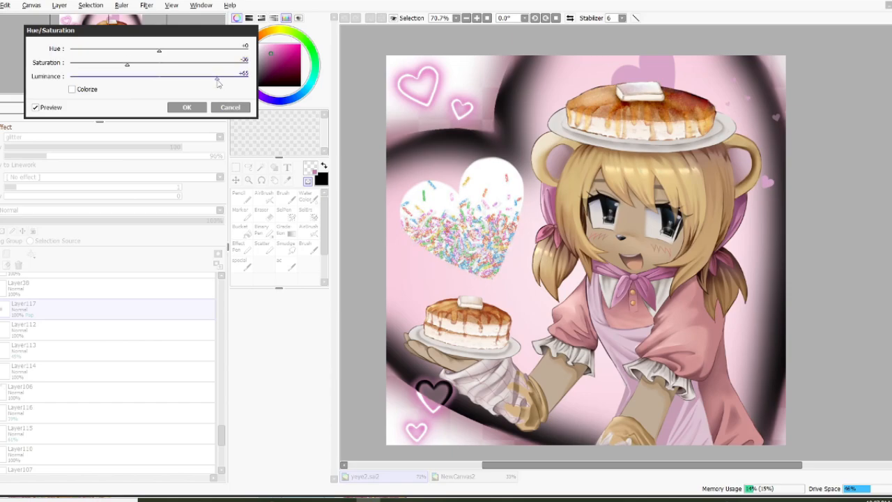
pyautogui.click(230, 107)
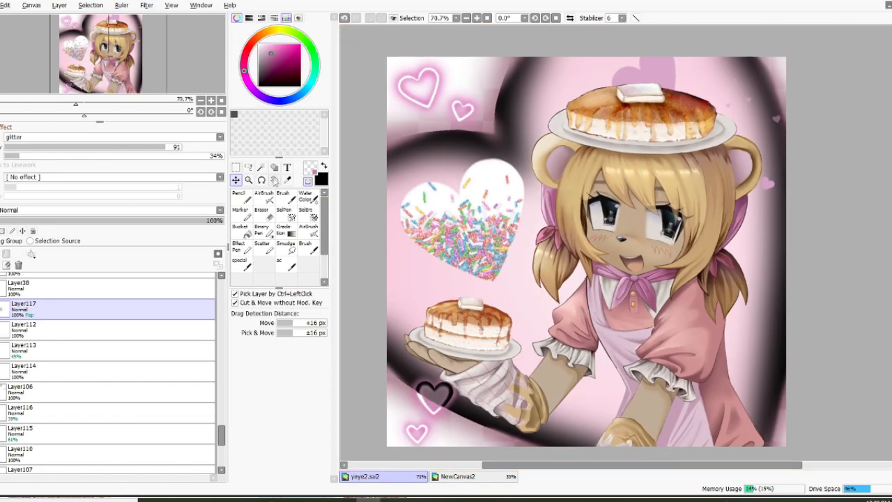
# Select the layers beneath the sprinkle heart and undo the last two edits
pyautogui.click(274, 179)
pyautogui.moveTo(488, 223); pyautogui.dragTo(484, 197)
pyautogui.click(56, 413)
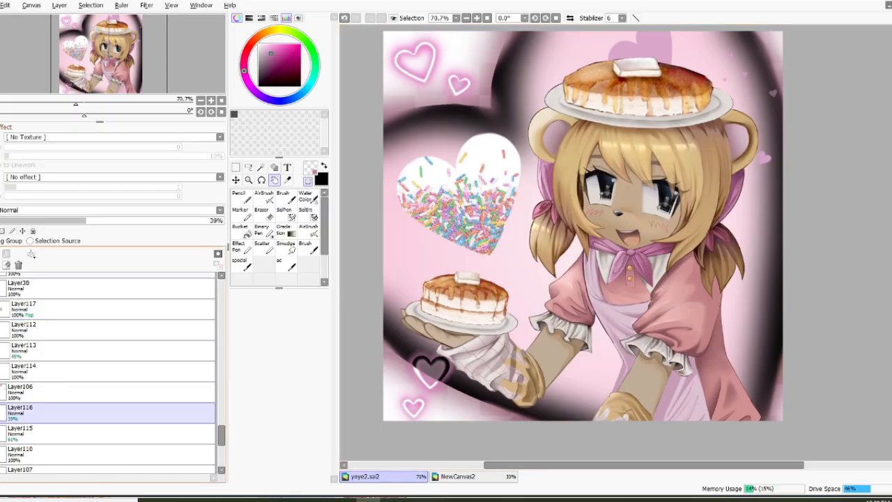
pyautogui.click(35, 392)
pyautogui.hotkey('ctrl', 'z')
pyautogui.hotkey('ctrl', 'z')
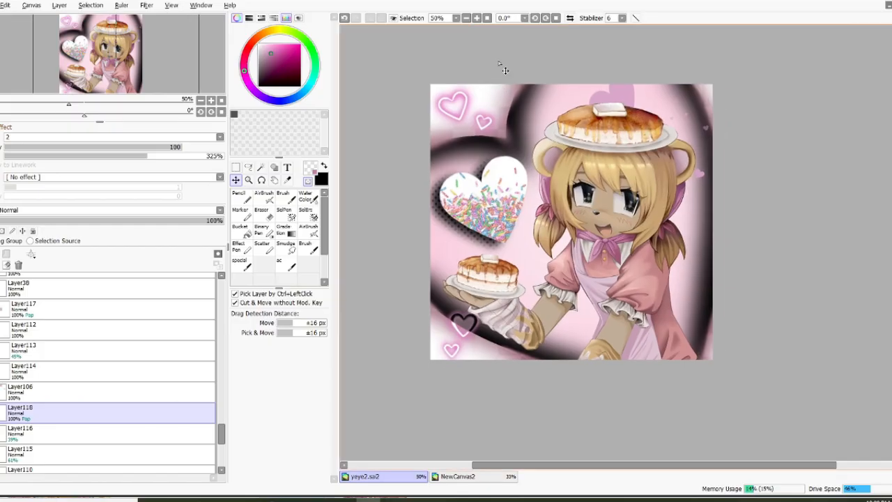
# Duplicate the halftone shadow of the sprinkle heart on Layer118 as a new layer
pyautogui.click(477, 18)
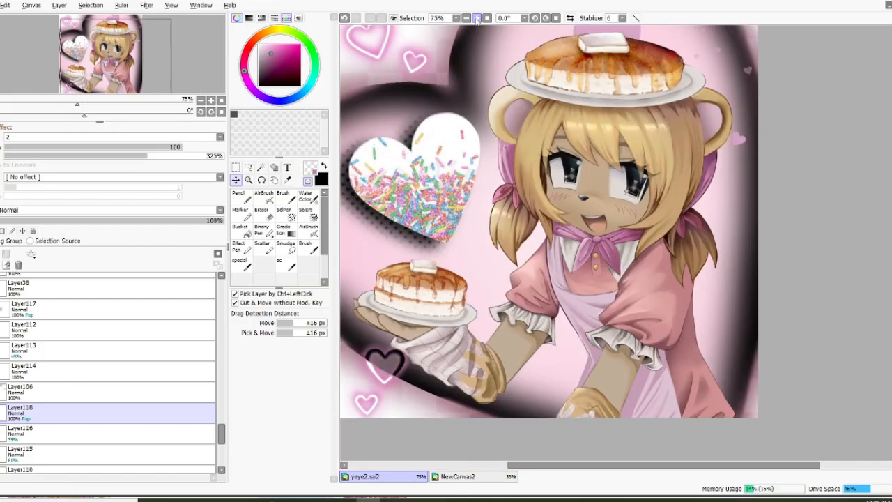
pyautogui.click(477, 18)
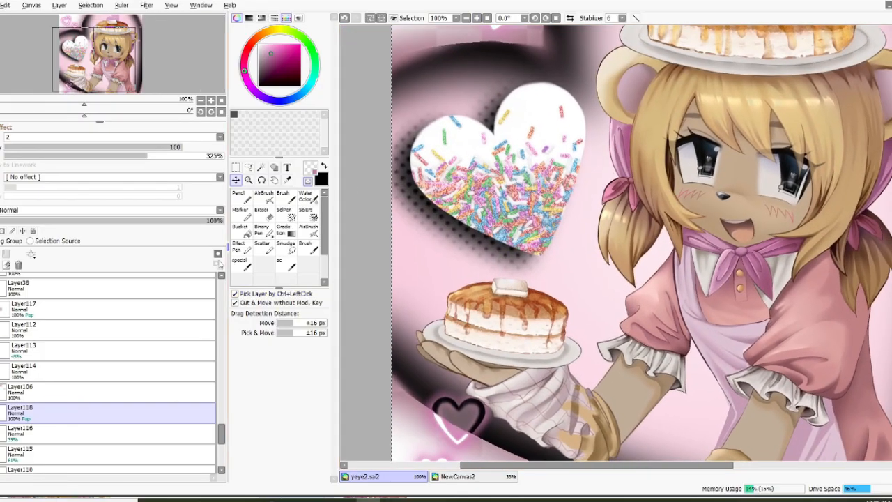
pyautogui.hotkey('ctrl', 'v')
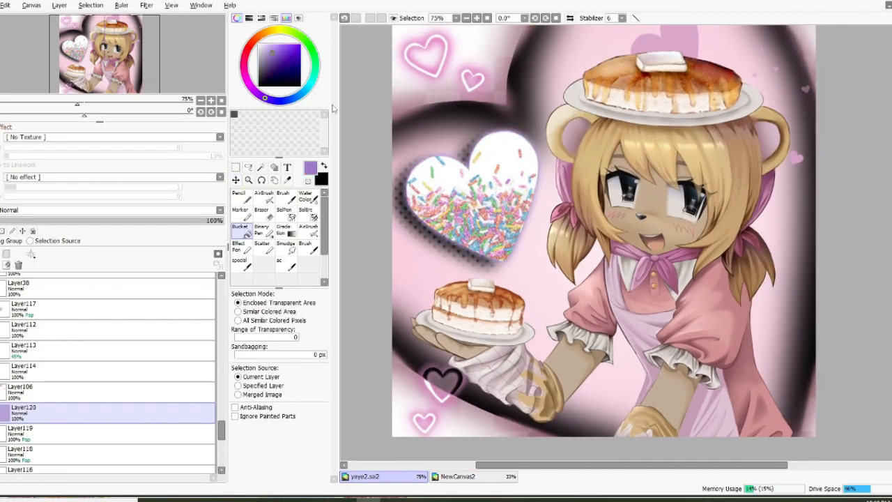
# Try several textures on Layer119's halo around the sprinkle heart, including texture 1 at 263% scale, and reduce the texture scale
pyautogui.click(38, 137)
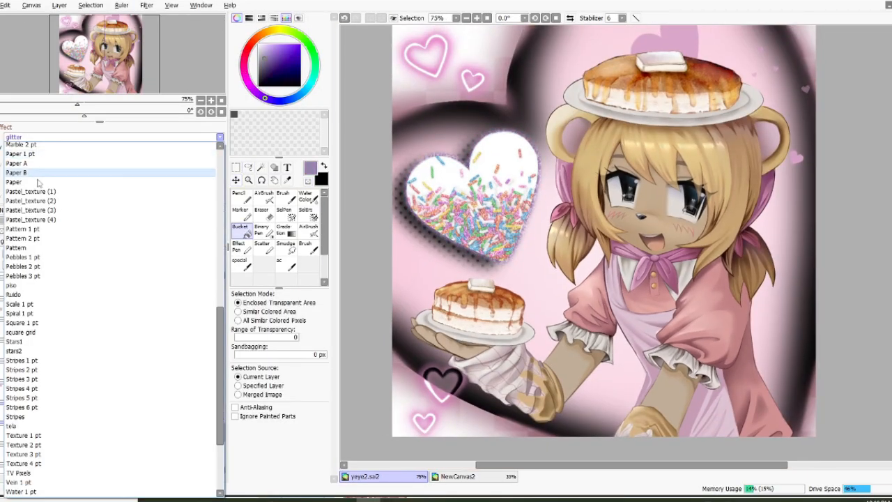
pyautogui.click(31, 370)
pyautogui.click(119, 156)
pyautogui.click(79, 137)
pyautogui.click(80, 175)
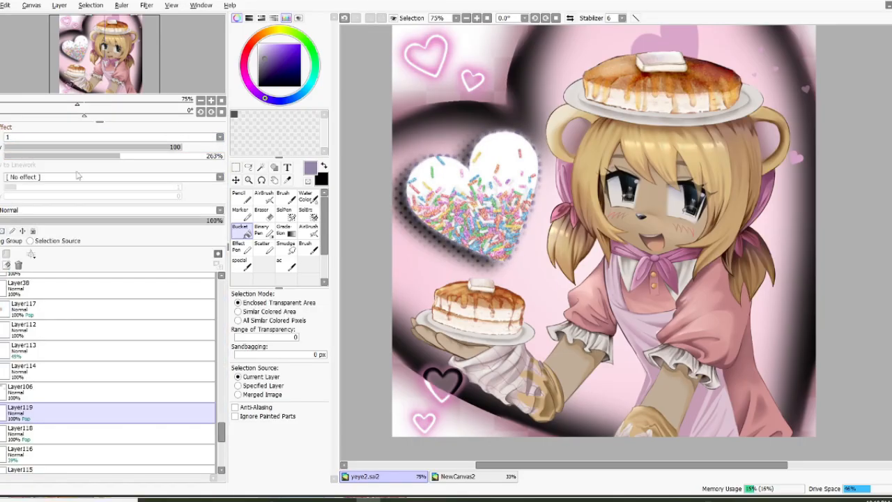
pyautogui.click(69, 137)
pyautogui.click(32, 253)
pyautogui.moveTo(119, 156); pyautogui.dragTo(103, 156)
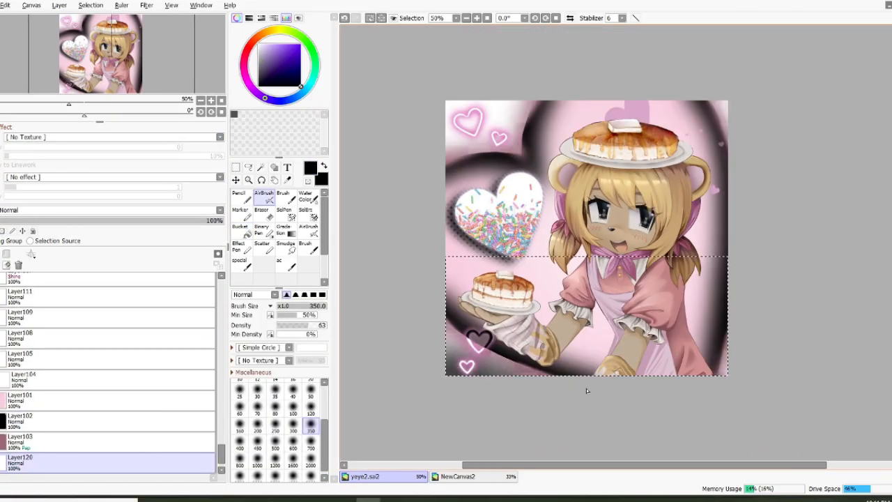
# Airbrush hot pink into the background's lower-left corner on Layer120 at brush size 700, and sample a light pink from the artwork
pyautogui.click(244, 64)
pyautogui.click(311, 441)
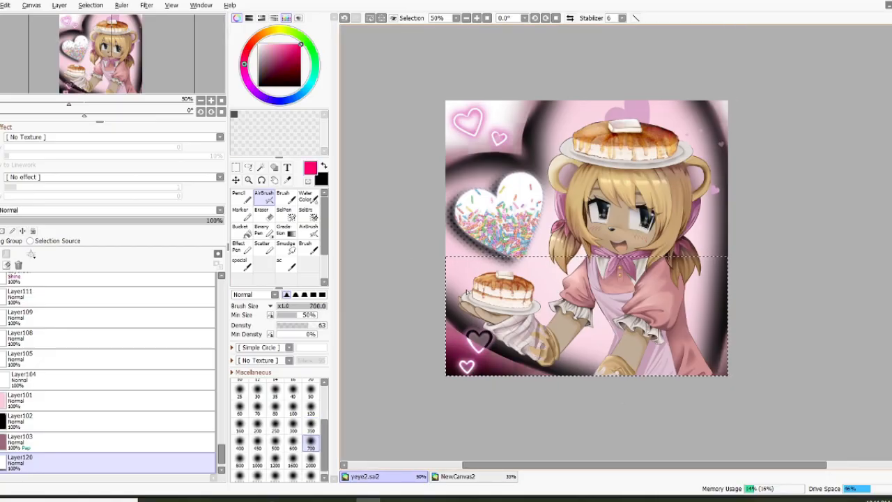
pyautogui.click(311, 413)
pyautogui.keyDown('alt'); pyautogui.click(446, 149); pyautogui.keyUp('alt')
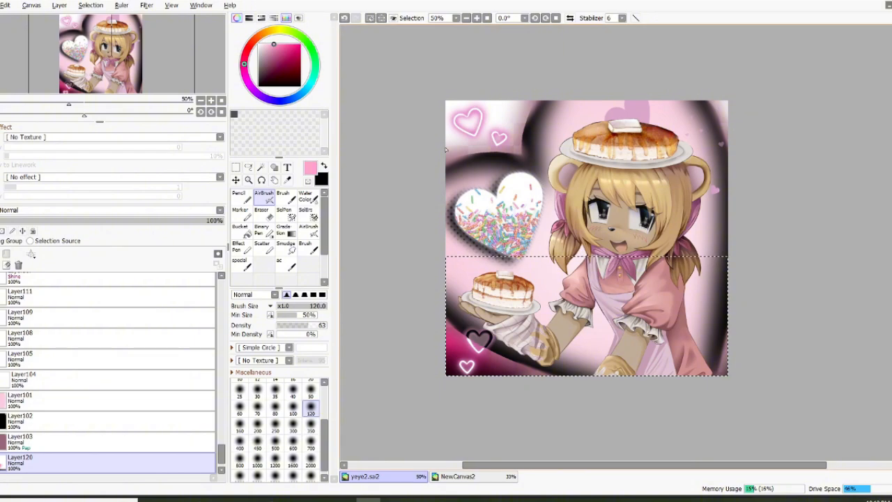
# Clear the selection and soften the corner color on Layer120 with the size 350 airbrush, alternating transparent color and black
pyautogui.click(311, 428)
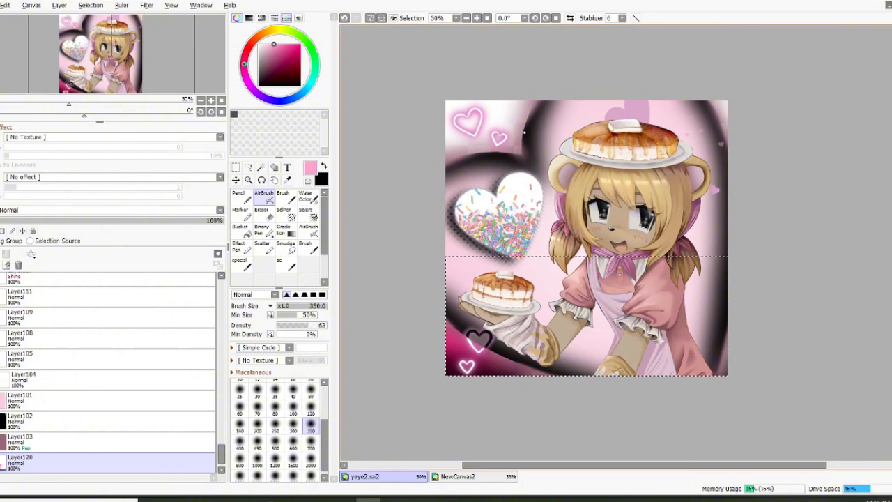
pyautogui.hotkey('ctrl', 'd')
pyautogui.press('c')
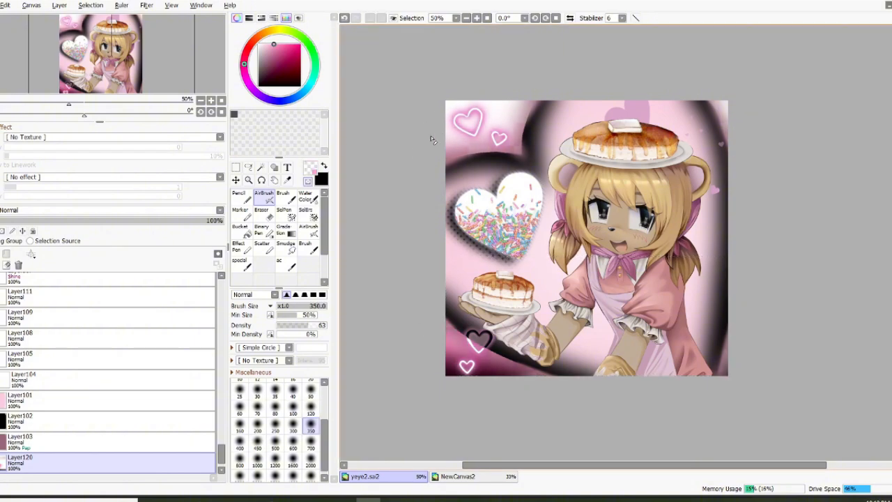
pyautogui.press('x')
# Try the Chessboard texture and texture 2 at 500% scale on Layer120's corner airbrushing
pyautogui.click(65, 138)
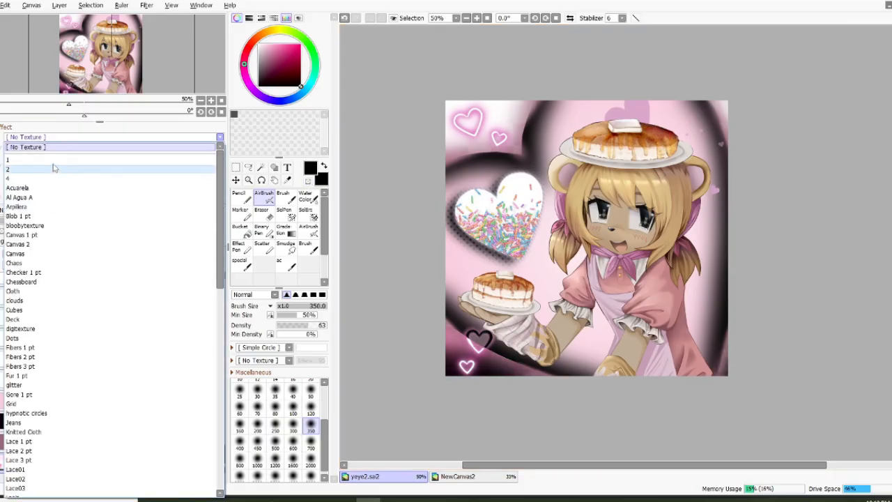
pyautogui.click(21, 281)
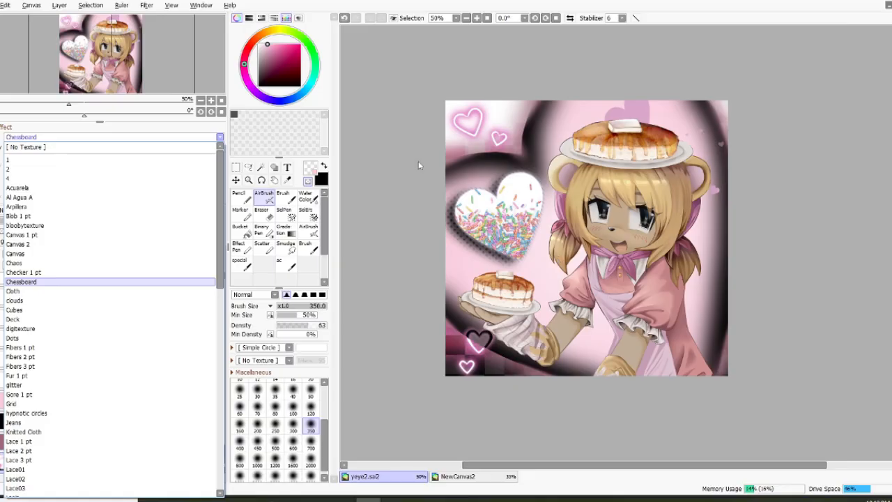
pyautogui.click(144, 170)
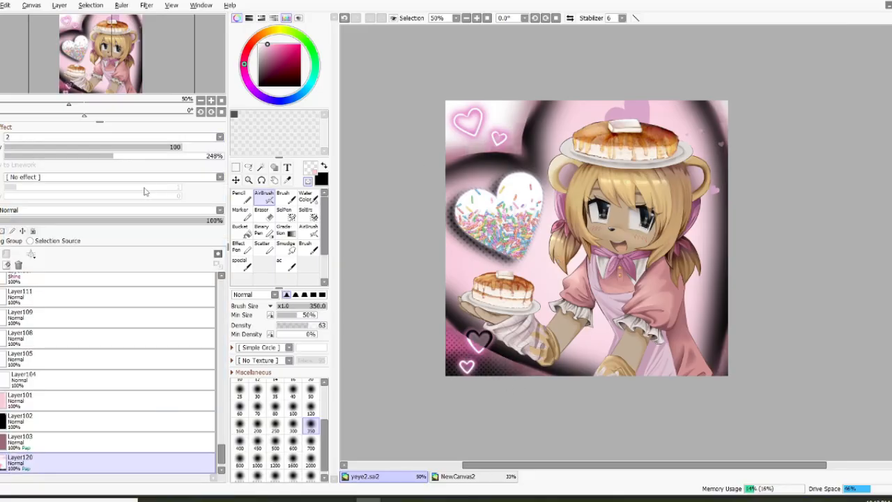
pyautogui.moveTo(152, 167); pyautogui.dragTo(167, 202)
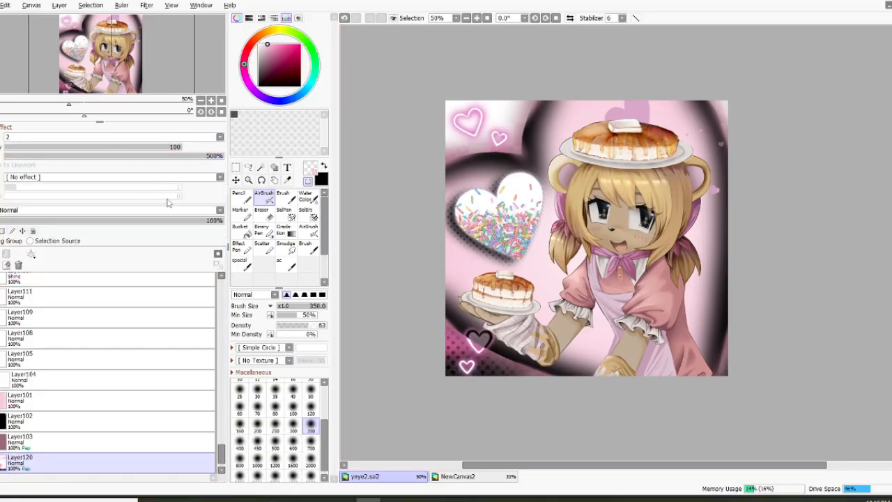
# Try the hypnotic circles texture on Layer120, reduce the scale to 146% and switch to the Stars1 texture
pyautogui.click(116, 136)
pyautogui.click(117, 140)
pyautogui.click(89, 157)
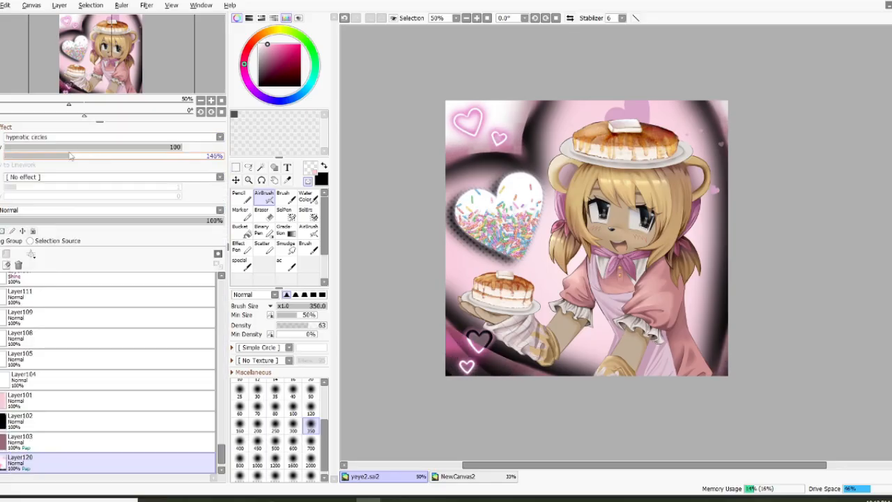
pyautogui.click(90, 137)
pyautogui.click(98, 169)
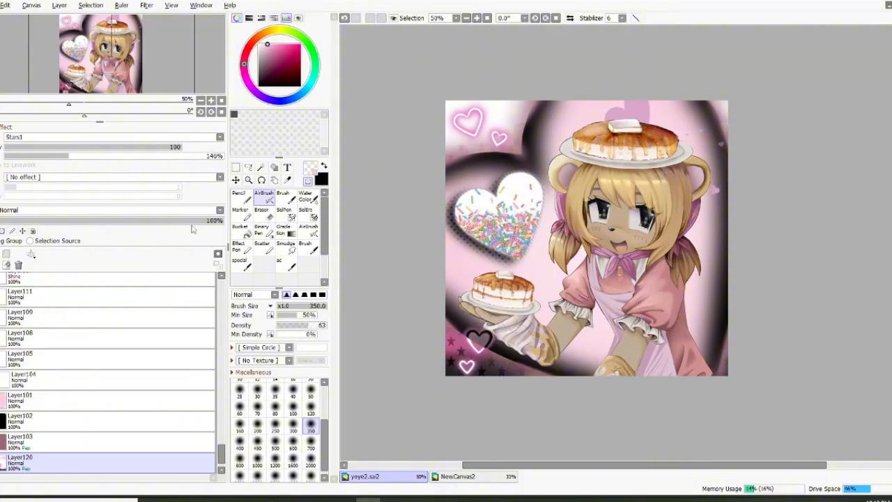
pyautogui.click(74, 147)
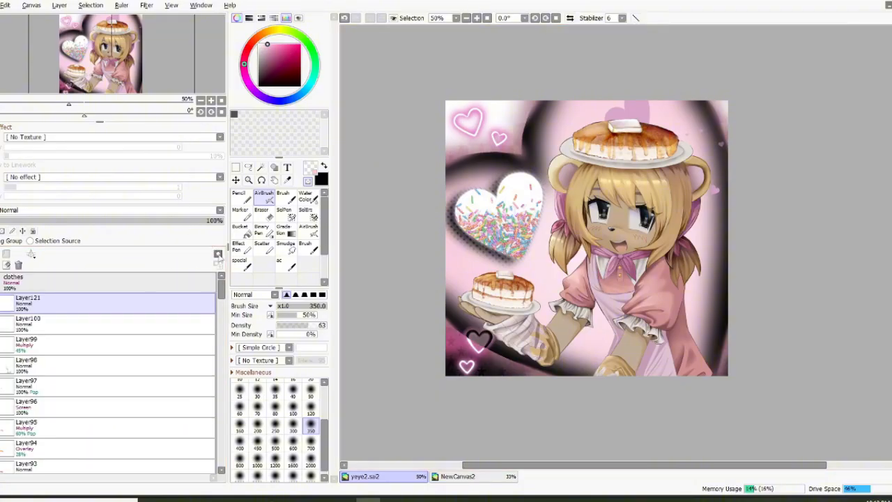
# Move the new Layer121 out of the clothes folder to the top of the stack and collapse the open folders
pyautogui.click(126, 297)
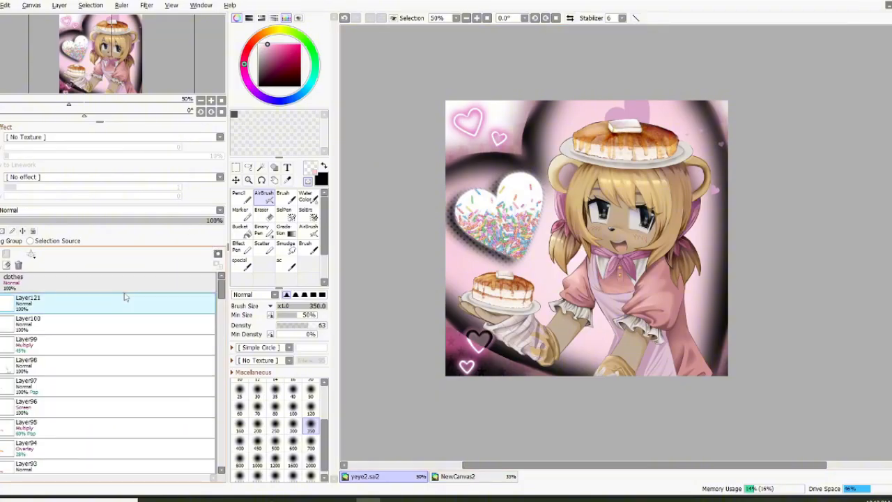
pyautogui.moveTo(136, 279); pyautogui.dragTo(136, 279)
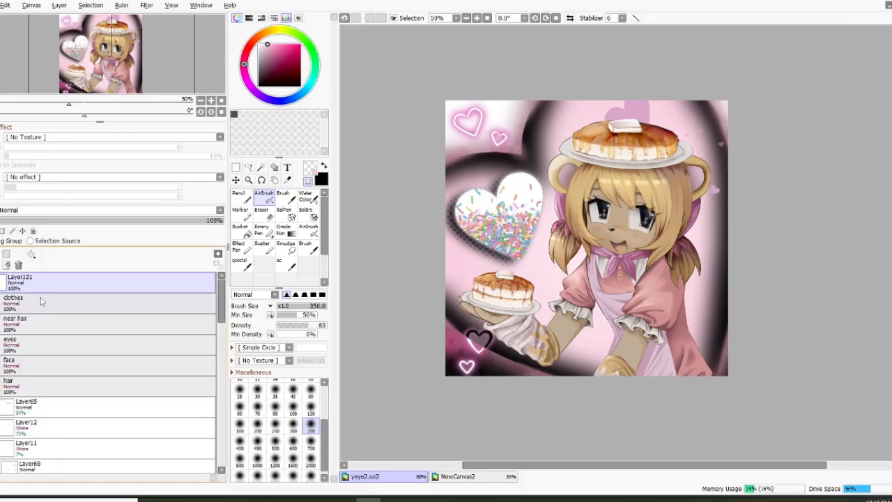
pyautogui.click(2, 410)
pyautogui.click(2, 429)
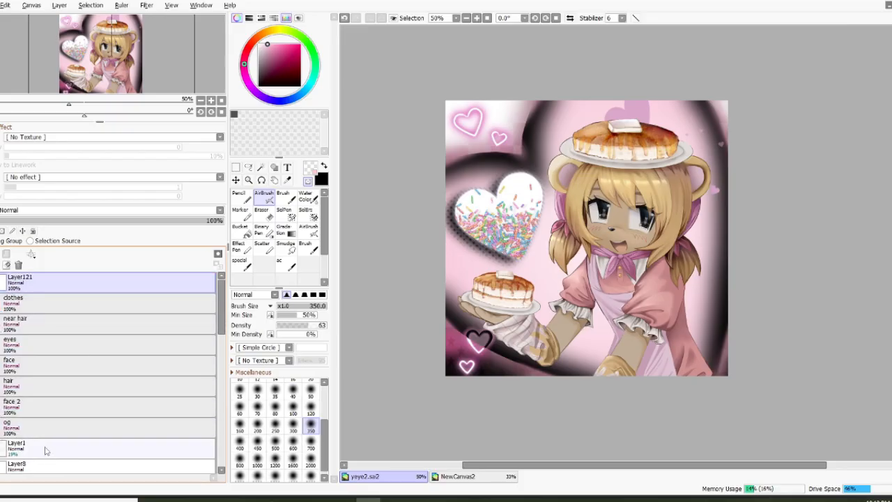
# Scatter hot pink four-pointed sparkles across the picture on separate top layers with the Scatter brush at size 40
pyautogui.click(265, 250)
pyautogui.click(323, 347)
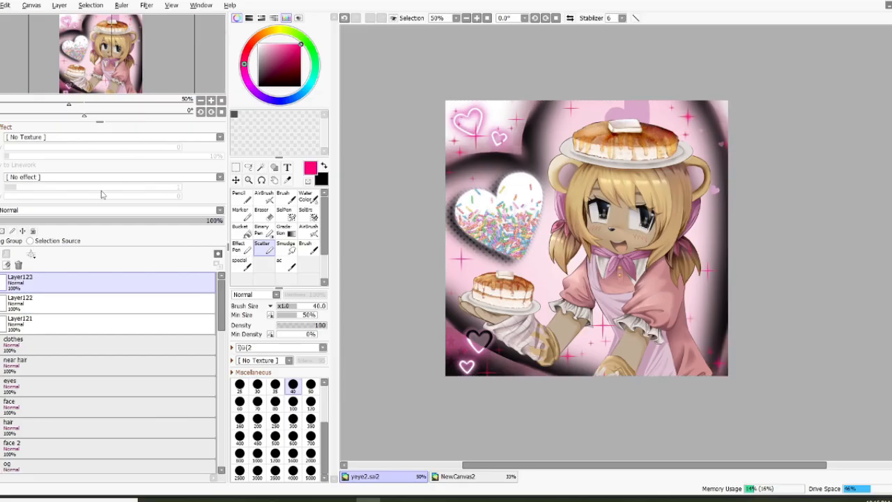
pyautogui.click(146, 6)
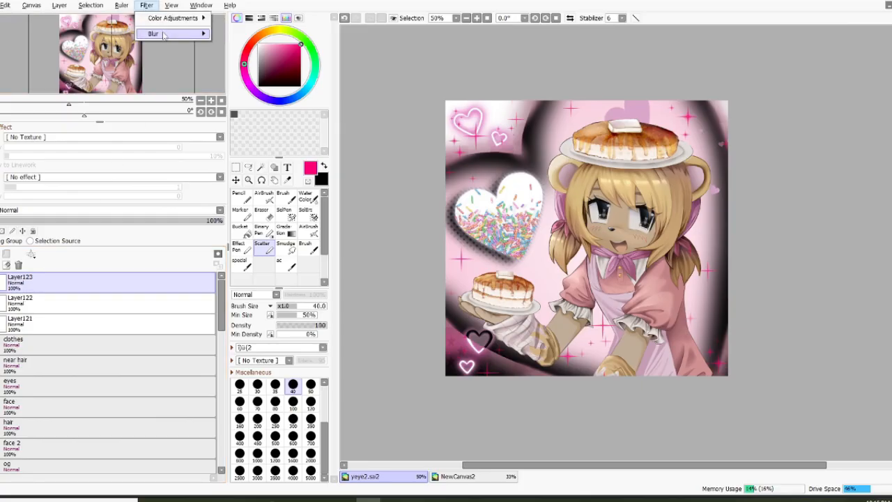
pyautogui.click(174, 33)
pyautogui.click(723, 115)
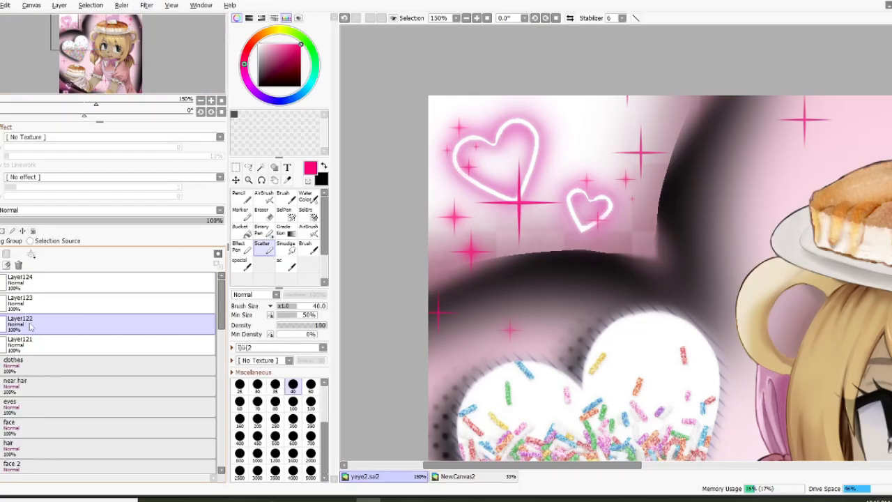
# Whiten the sparkles on Layer122 with a color adjustment and move that layer to the top of the stack
pyautogui.click(146, 6)
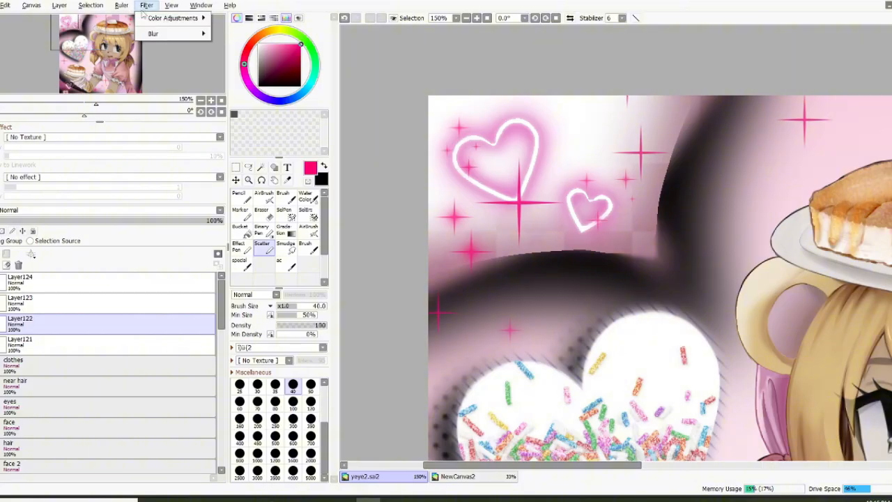
pyautogui.click(171, 24)
pyautogui.click(186, 107)
pyautogui.moveTo(70, 322); pyautogui.dragTo(104, 279)
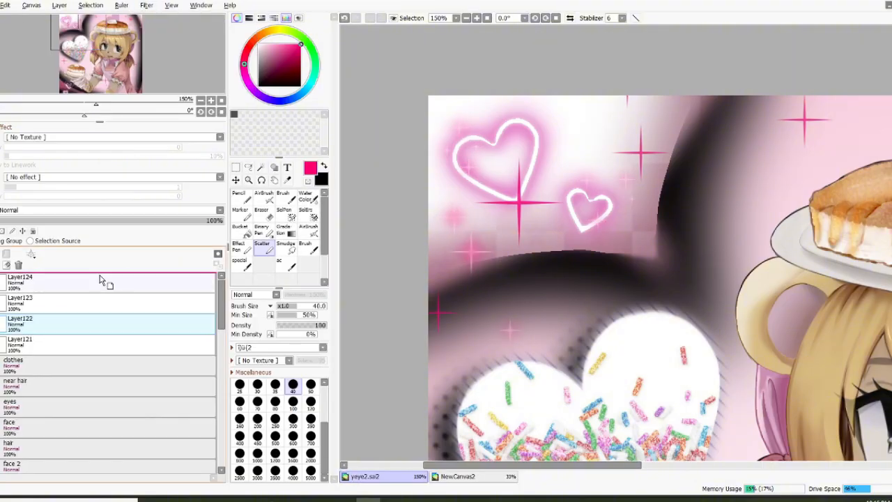
pyautogui.scroll(-3, 462, 36)
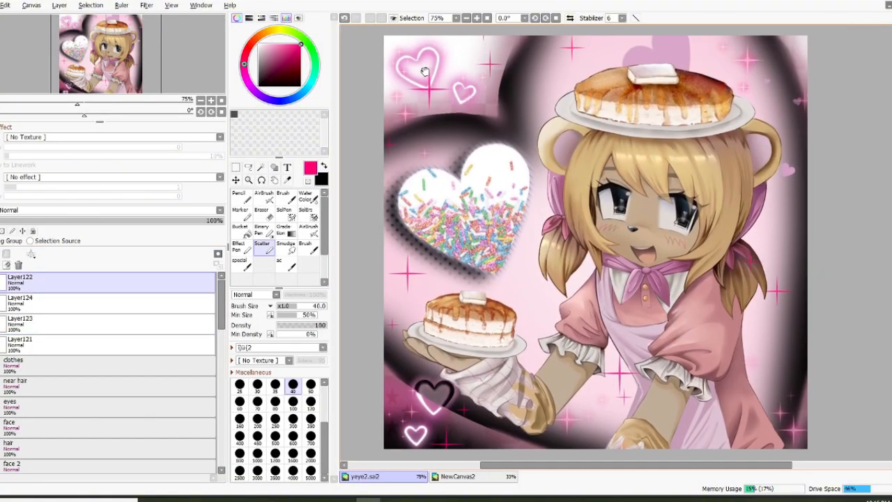
# Whiten the sparkles on Layer121 with a Hue/Saturation adjustment
pyautogui.click(113, 344)
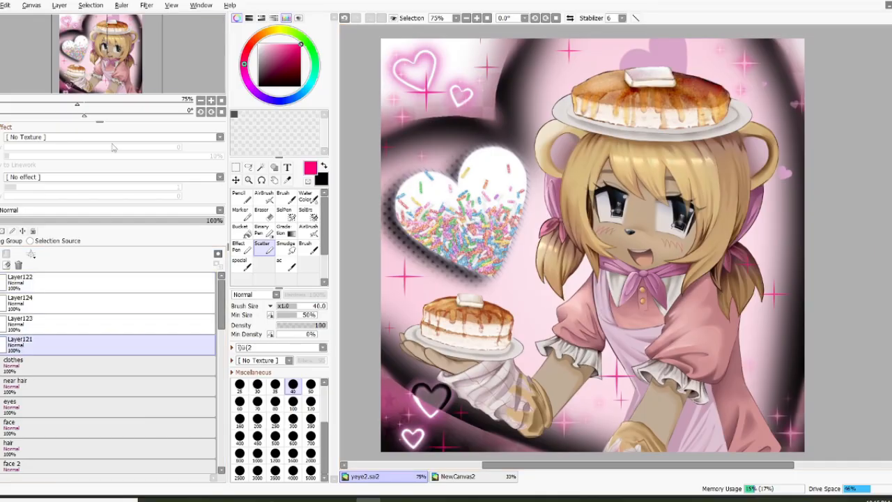
pyautogui.click(147, 6)
pyautogui.click(171, 28)
pyautogui.click(214, 106)
pyautogui.click(146, 6)
pyautogui.moveTo(174, 17)
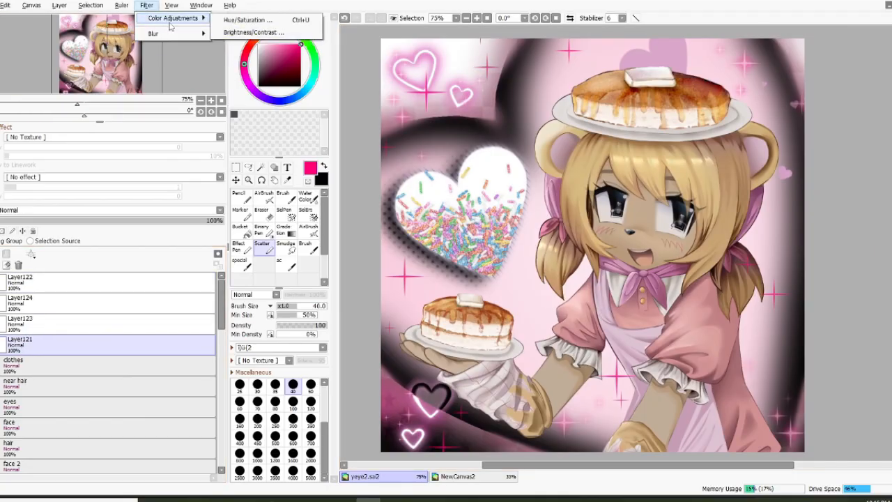
pyautogui.click(251, 18)
pyautogui.click(187, 107)
# Change the blend mode of Layer121's sparkles, lower the layer's opacity and add a layer above it
pyautogui.click(111, 210)
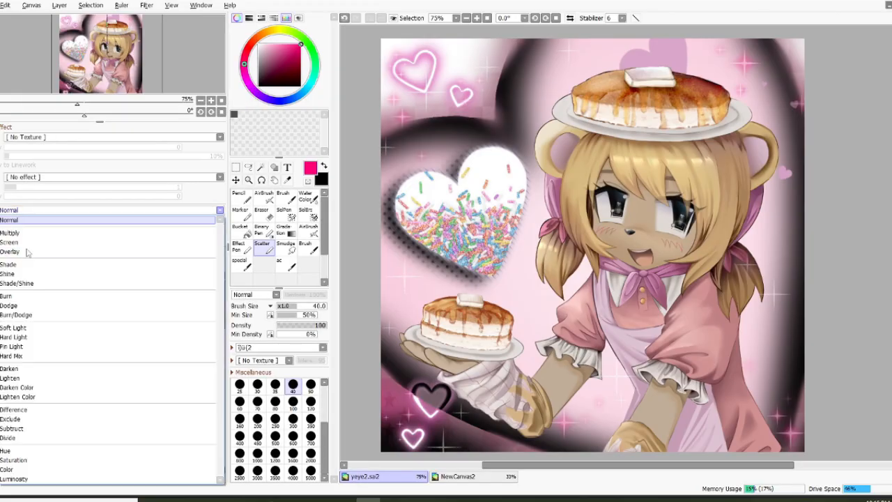
pyautogui.click(27, 278)
pyautogui.moveTo(193, 220); pyautogui.dragTo(100, 222)
pyautogui.click(7, 254)
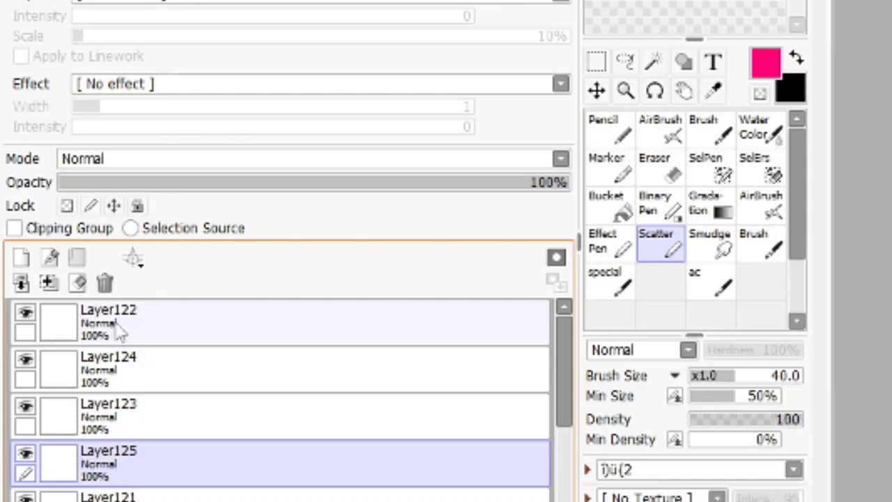
# Select Layer122 and change the blend mode of its sparkles
pyautogui.click(25, 282)
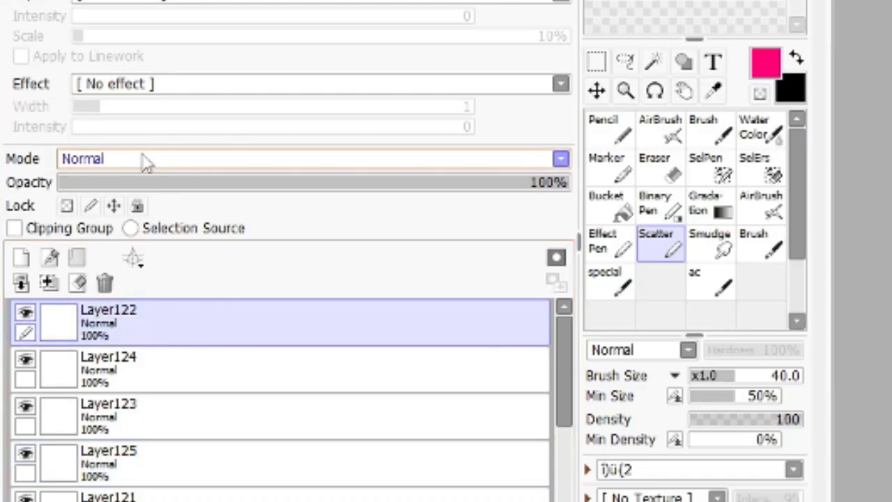
pyautogui.click(35, 210)
pyautogui.click(137, 303)
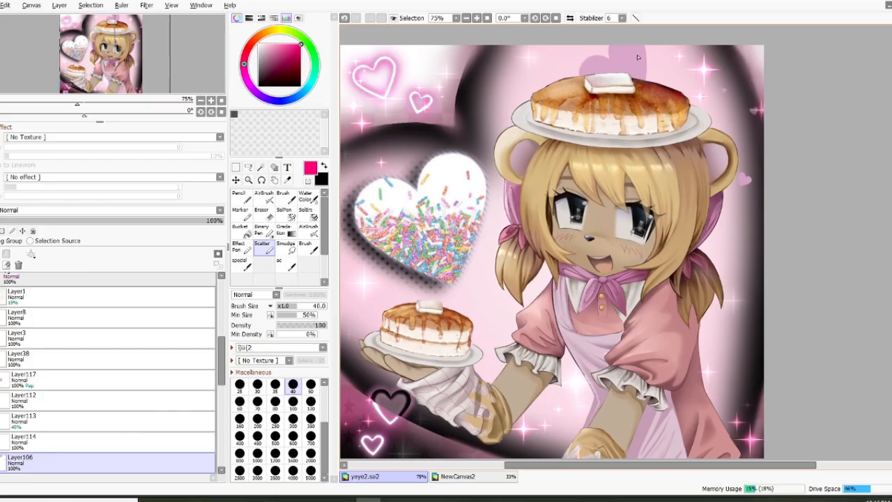
# Add a layer above Layer117 and marquee-select a tall area by the heart behind the pancake hat
pyautogui.click(28, 379)
pyautogui.click(6, 254)
pyautogui.click(263, 196)
pyautogui.click(235, 167)
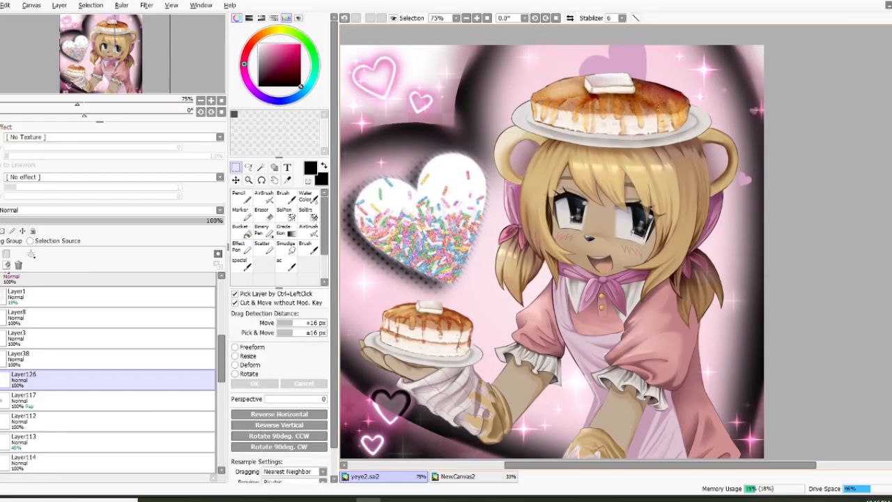
pyautogui.moveTo(617, 43); pyautogui.dragTo(553, 161)
pyautogui.click(240, 214)
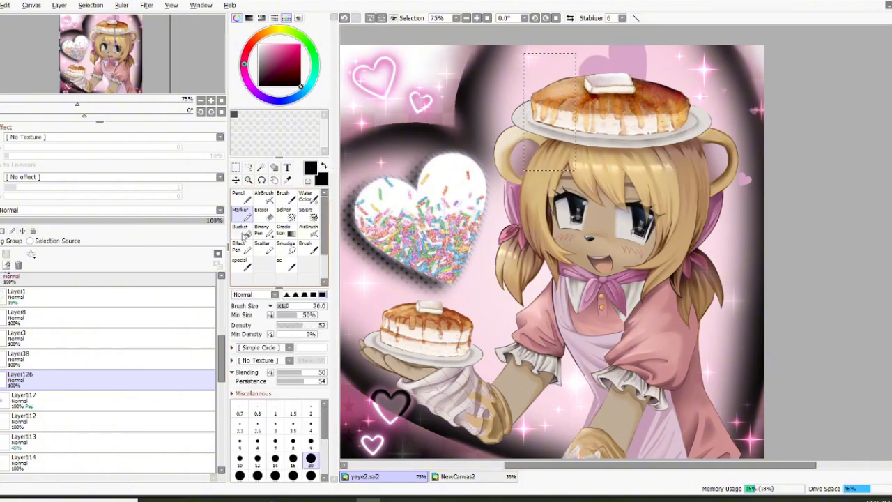
# Fill Layer126 with white, apply the Chessboard texture at 500% scale and adjust the checker scale
pyautogui.moveTo(585, 55); pyautogui.dragTo(586, 140)
pyautogui.hotkey('ctrl', 't')
pyautogui.moveTo(648, 49); pyautogui.dragTo(617, 98)
pyautogui.click(111, 137)
pyautogui.click(42, 182)
pyautogui.press('Return')
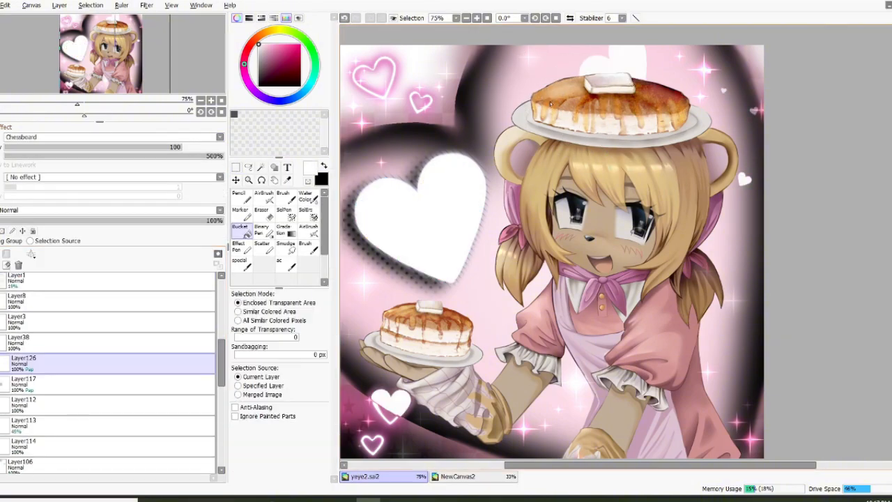
pyautogui.moveTo(43, 157)
pyautogui.mouseDown()
pyautogui.moveTo(77, 158)
pyautogui.moveTo(60, 159)
pyautogui.mouseUp()
# Fill the other half of the heart behind the pancake hat on a new layer, using the merged image, and texture it
pyautogui.click(7, 254)
pyautogui.click(238, 395)
pyautogui.click(628, 61)
pyautogui.click(111, 137)
pyautogui.click(112, 137)
# Raise the saturation of the heart's glittery half, and set its brightness to -51, contrast to +82 and depth to +62
pyautogui.hotkey('ctrl', 'u')
pyautogui.moveTo(143, 71); pyautogui.dragTo(195, 71)
pyautogui.press('Return')
pyautogui.hotkey('ctrl', 'shift', 'u')
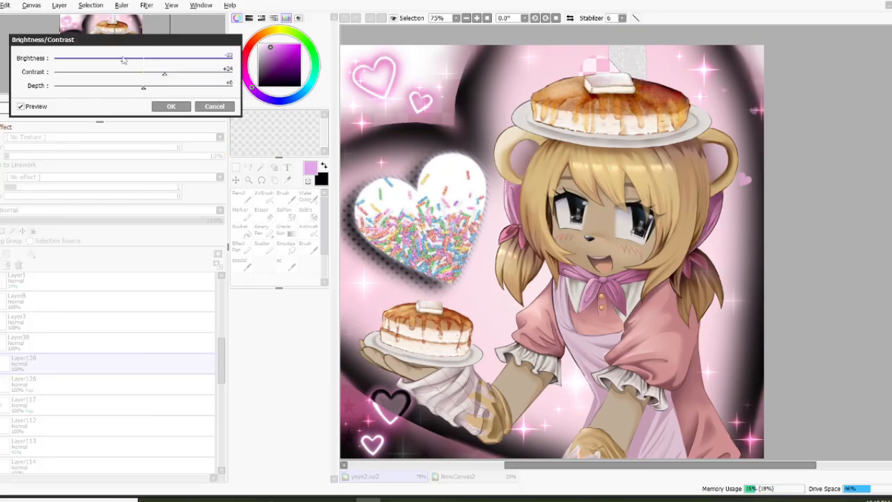
pyautogui.moveTo(122, 59); pyautogui.dragTo(105, 60)
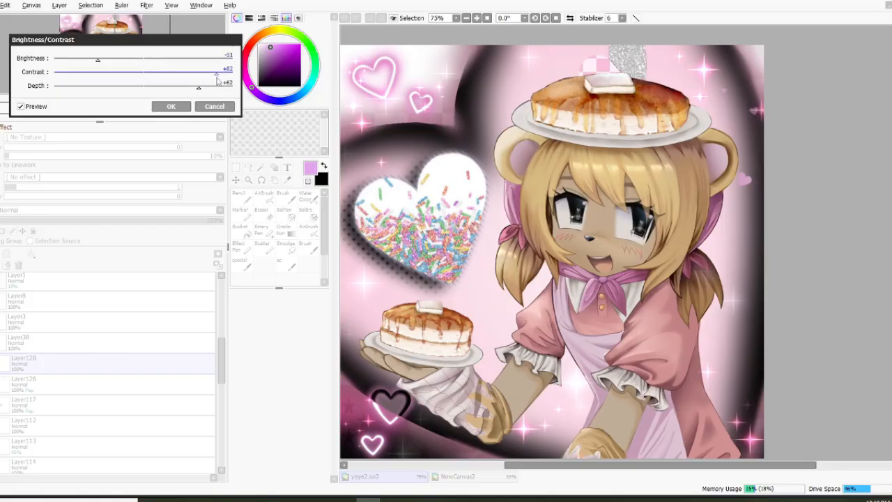
pyautogui.click(171, 105)
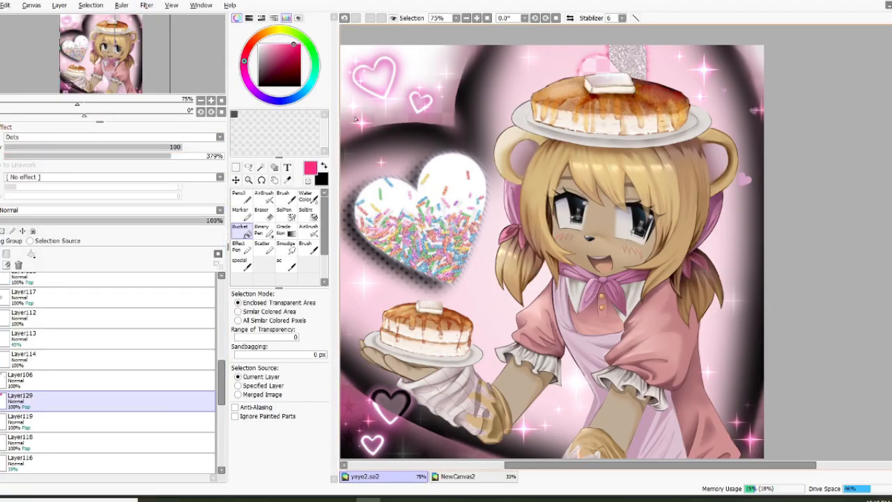
# Switch to the wavy line canvas NewCanvas3, add a layer beneath the line's layer and choose the Brush tool
pyautogui.scroll(-2, 474, 63)
pyautogui.click(458, 477)
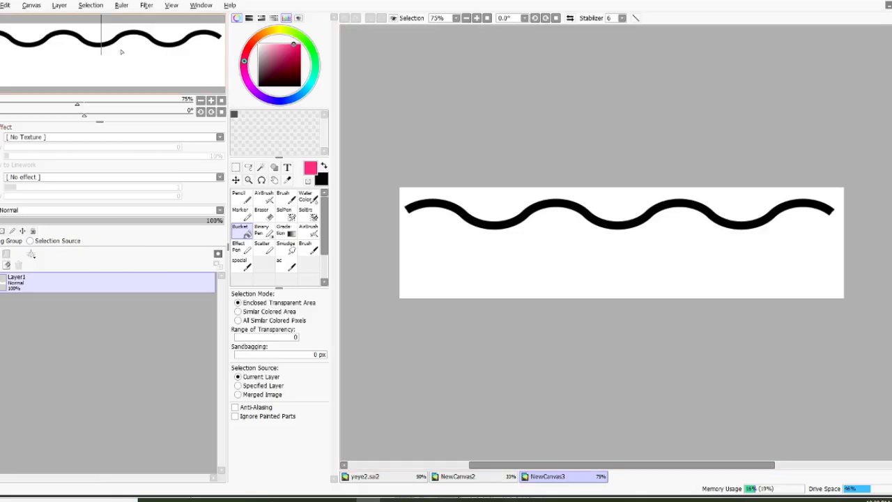
pyautogui.click(60, 5)
pyautogui.click(152, 177)
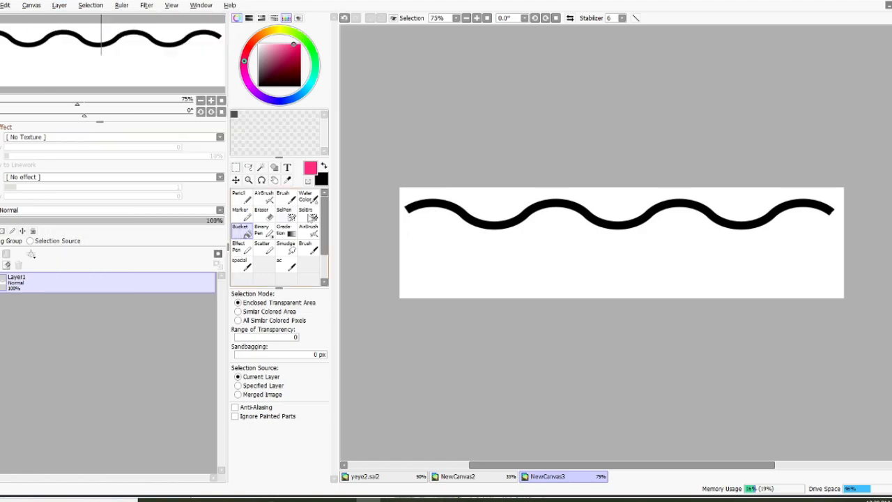
pyautogui.press('b')
pyautogui.hotkey('ctrl', 'shift', 'n')
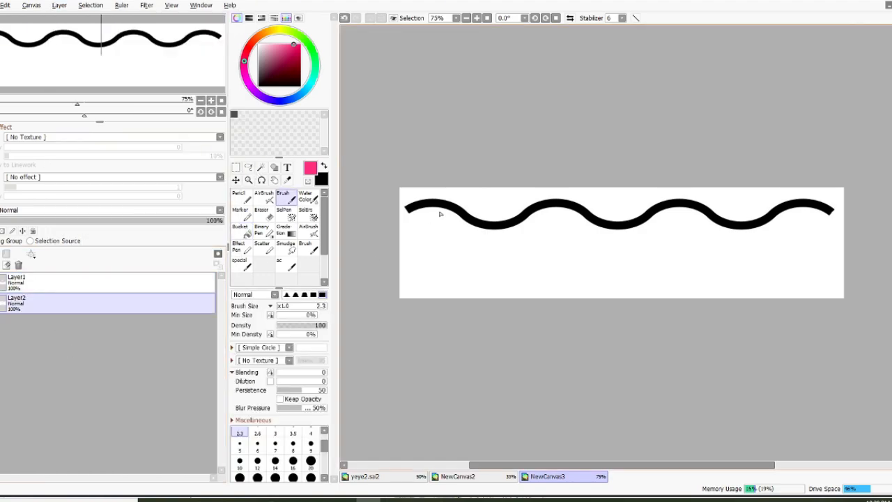
# Copy the wavy line layer from NewCanvas3 and paste it into yeye2.sa2
pyautogui.moveTo(553, 233)
pyautogui.mouseDown()
pyautogui.moveTo(661, 267)
pyautogui.moveTo(719, 302)
pyautogui.mouseUp()
pyautogui.hotkey('ctrl', 'z')
pyautogui.click(104, 282)
pyautogui.hotkey('ctrl', 'a')
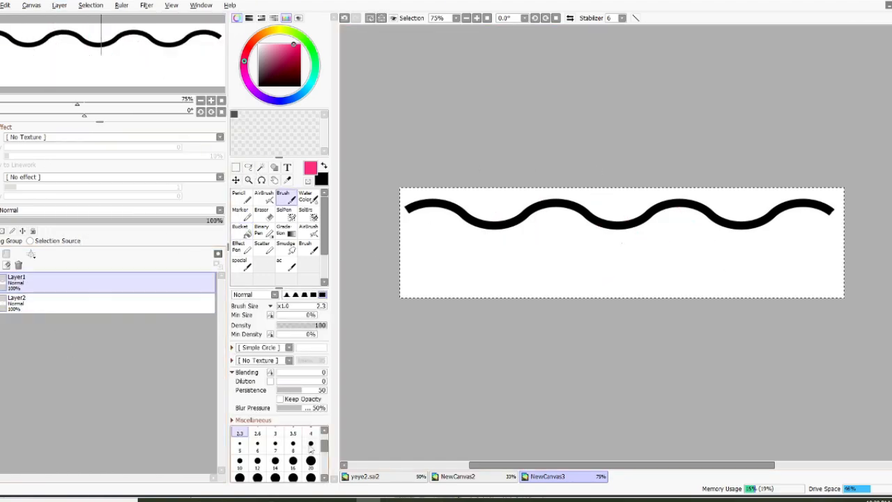
pyautogui.hotkey('ctrl', 'c')
pyautogui.click(460, 476)
pyautogui.click(382, 477)
pyautogui.hotkey('ctrl', 'v')
# Rotate and place the pasted wavy line freely across the artwork, and move its layer above Layer129
pyautogui.moveTo(78, 297); pyautogui.dragTo(76, 369)
pyautogui.click(245, 348)
pyautogui.moveTo(444, 131); pyautogui.dragTo(342, 355)
pyautogui.moveTo(753, 335); pyautogui.dragTo(807, 130)
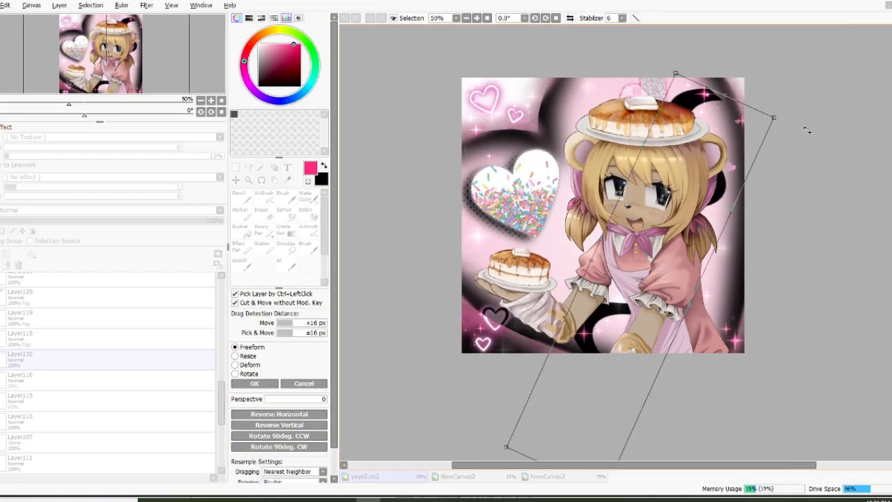
pyautogui.press('Return')
pyautogui.scroll(2, 114, 327)
pyautogui.moveTo(78, 445); pyautogui.dragTo(77, 468)
pyautogui.scroll(4, 496, 343)
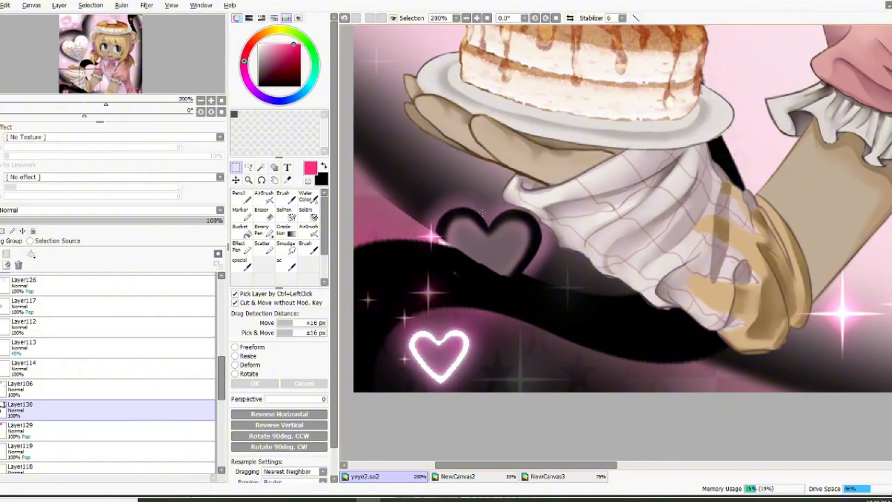
# Clear the wavy line off the small dark heart with a transparent airbrush at size 50, and touch up Layer110 at size 10
pyautogui.click(271, 202)
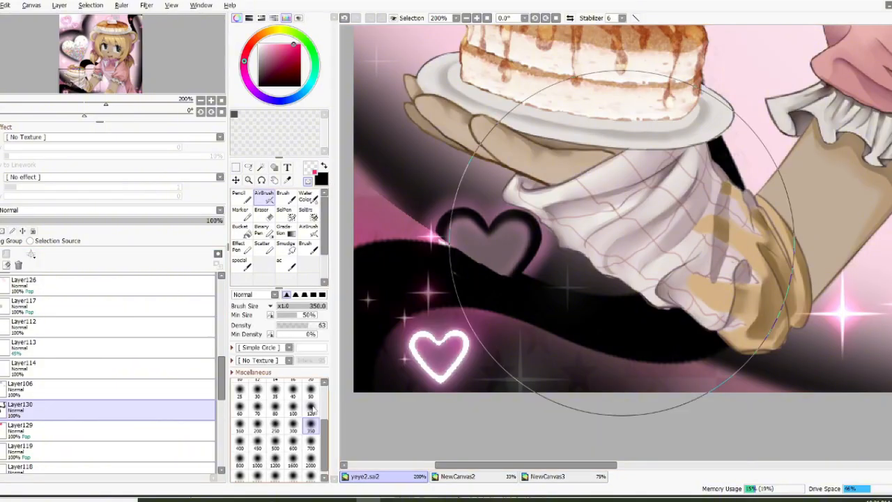
pyautogui.click(311, 390)
pyautogui.scroll(-1, 390, 300)
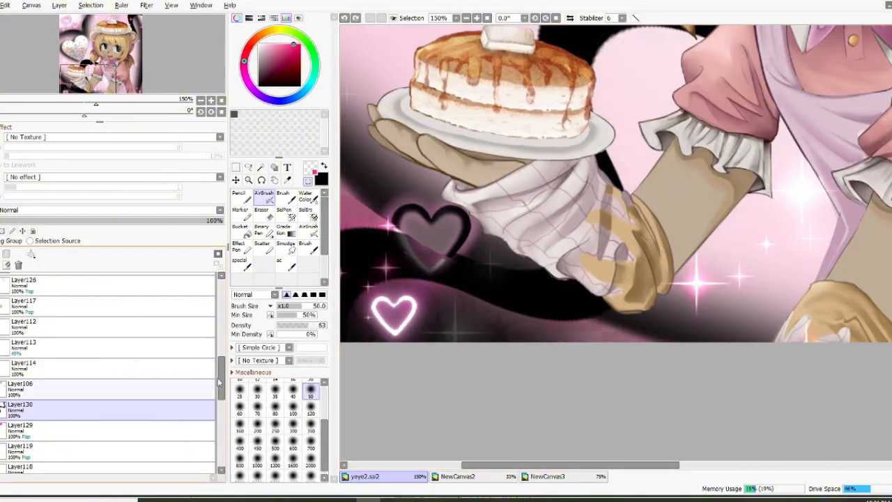
pyautogui.scroll(-3, 218, 382)
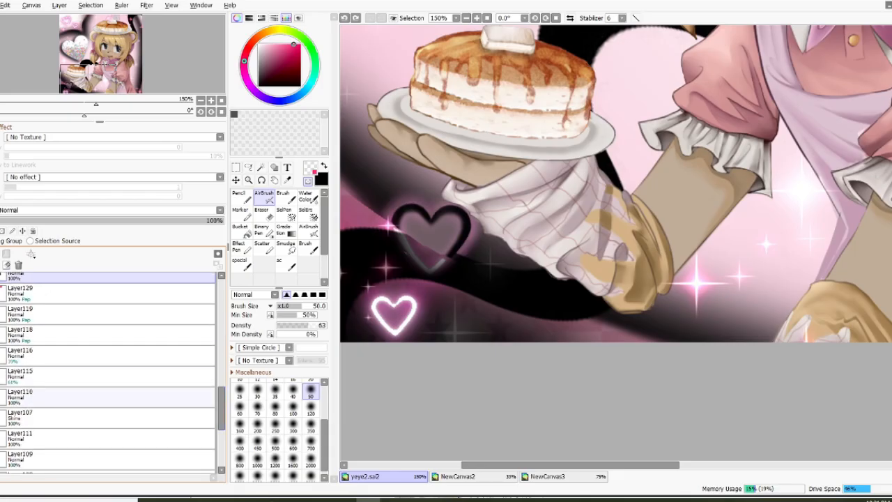
pyautogui.click(13, 396)
pyautogui.scroll(-3, 694, 112)
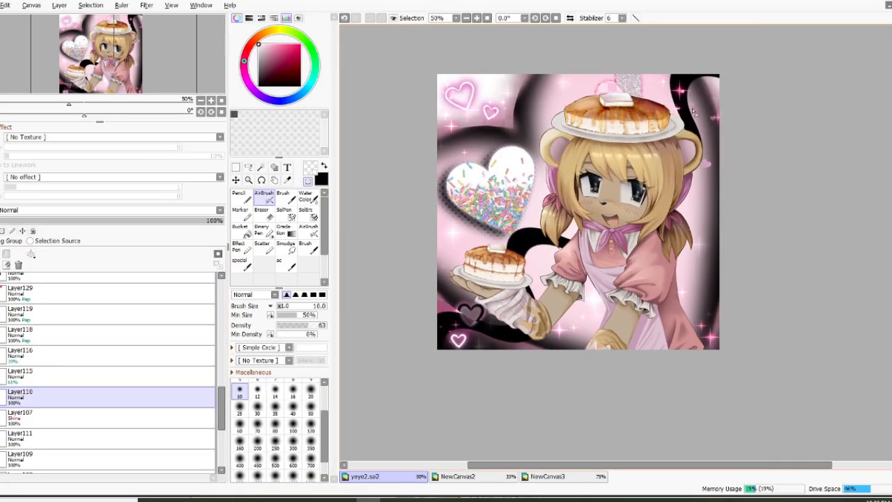
# Select the wavy line on Layer130 with the Magic Wand and erode the selection by a width of 11
pyautogui.click(104, 277)
pyautogui.click(235, 167)
pyautogui.moveTo(396, 260); pyautogui.dragTo(376, 272)
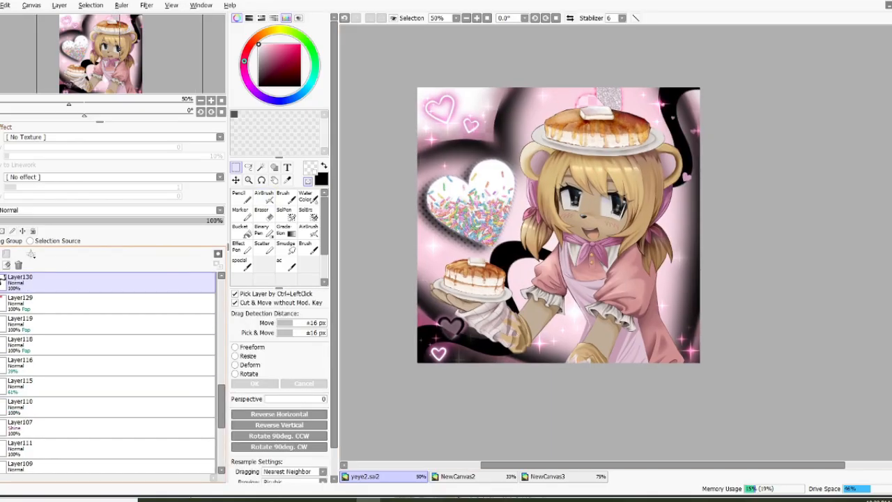
pyautogui.press('w')
pyautogui.click(239, 302)
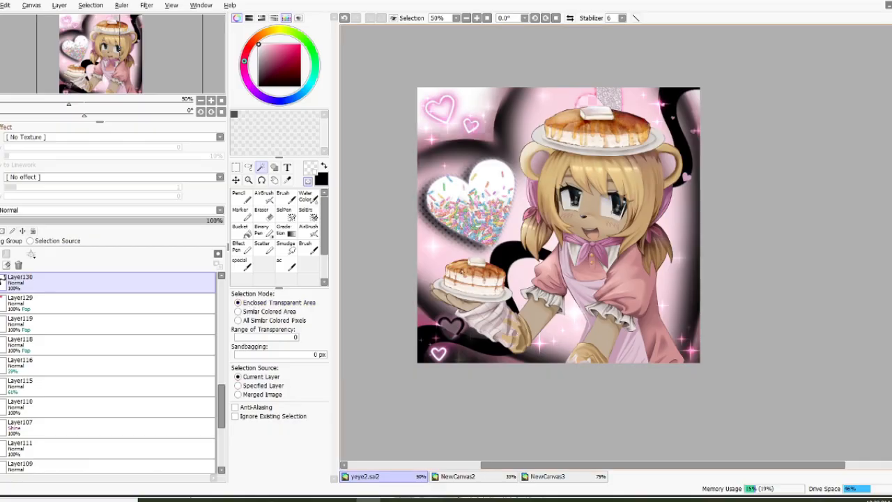
pyautogui.click(464, 272)
pyautogui.click(557, 303)
pyautogui.click(91, 5)
pyautogui.click(106, 34)
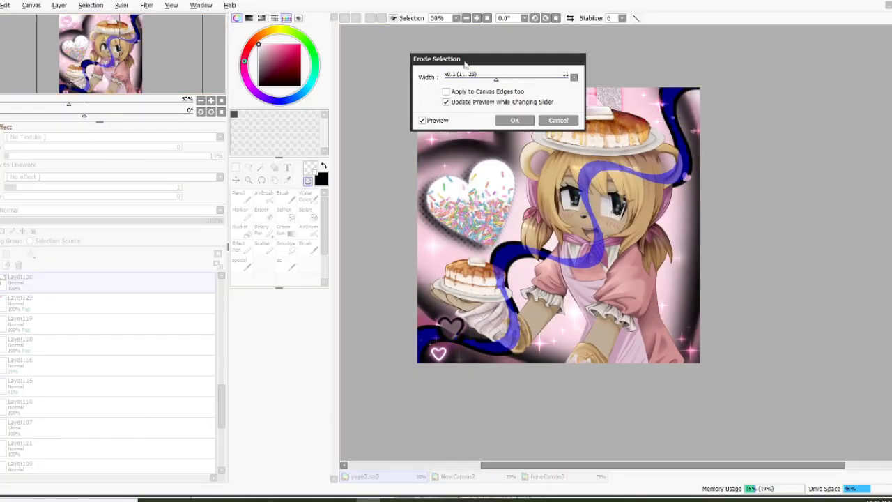
pyautogui.click(515, 120)
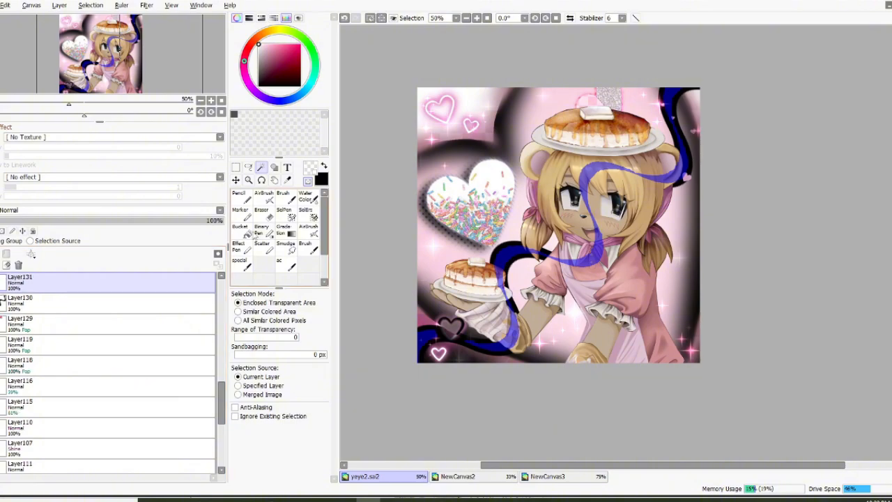
# Fill the eroded selection with bright pink on a new layer above the black line, and deselect
pyautogui.click(297, 44)
pyautogui.click(240, 230)
pyautogui.click(677, 132)
pyautogui.hotkey('ctrl', 'd')
pyautogui.click(146, 5)
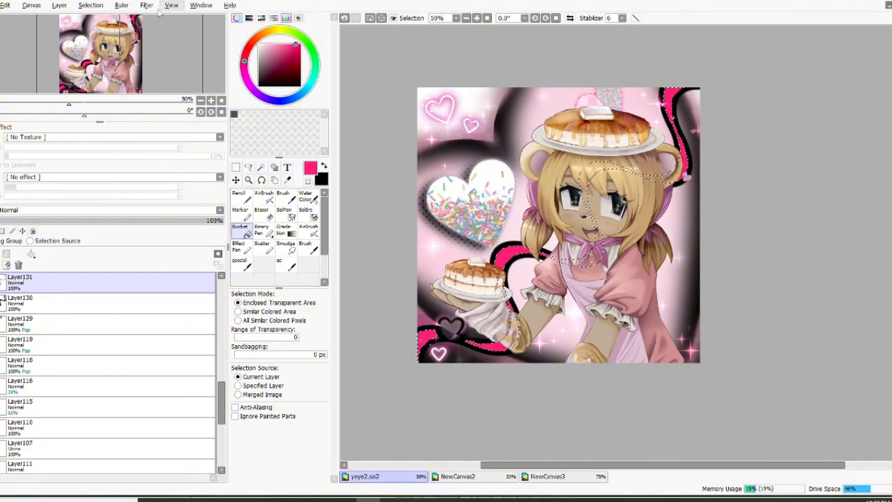
# Airbrush clipped shading on the wavy line, using a Shine layer over the pink and a dark red layer at 43% opacity over the black
pyautogui.click(12, 242)
pyautogui.click(263, 196)
pyautogui.click(42, 323)
pyautogui.click(12, 242)
pyautogui.click(247, 51)
pyautogui.click(298, 63)
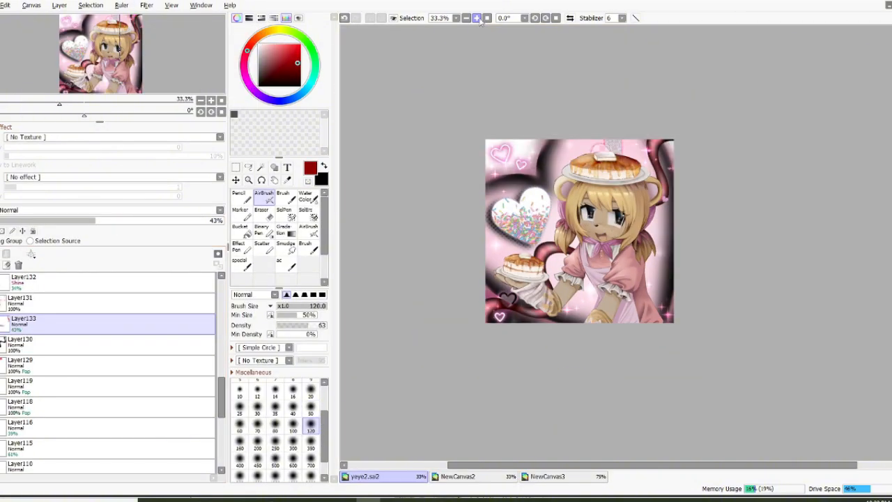
# Adjust the hue and saturation of the wavy line's pink fill and of its black base layer
pyautogui.click(263, 214)
pyautogui.keyDown('ctrl'); pyautogui.keyDown('shift'); pyautogui.click(606, 193); pyautogui.keyUp('shift'); pyautogui.keyUp('ctrl')
pyautogui.click(42, 303)
pyautogui.hotkey('ctrl', 'u')
pyautogui.click(187, 108)
pyautogui.click(35, 345)
pyautogui.hotkey('ctrl', 'u')
pyautogui.click(187, 107)
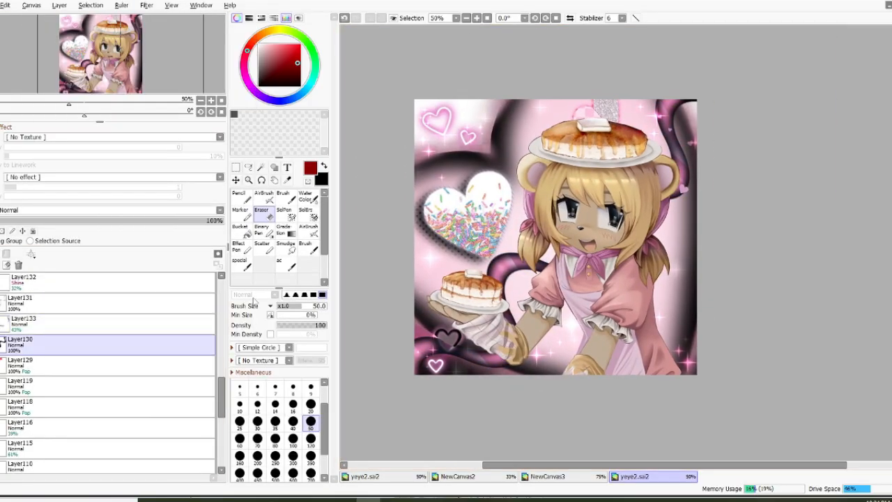
# Add a 33% opacity layer beneath the wavy line, and apply the glitter texture to Layer132 at intensity 100 and scale 240%
pyautogui.click(35, 365)
pyautogui.click(286, 197)
pyautogui.click(301, 87)
pyautogui.click(42, 303)
pyautogui.click(220, 137)
pyautogui.click(14, 385)
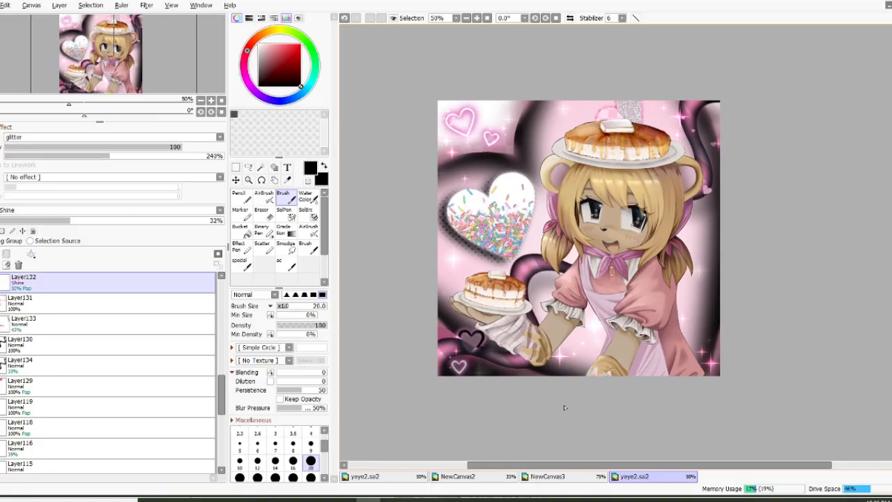
# Add a layer above Layer105 and fill a strip along the artwork's upper edge with black
pyautogui.click(549, 476)
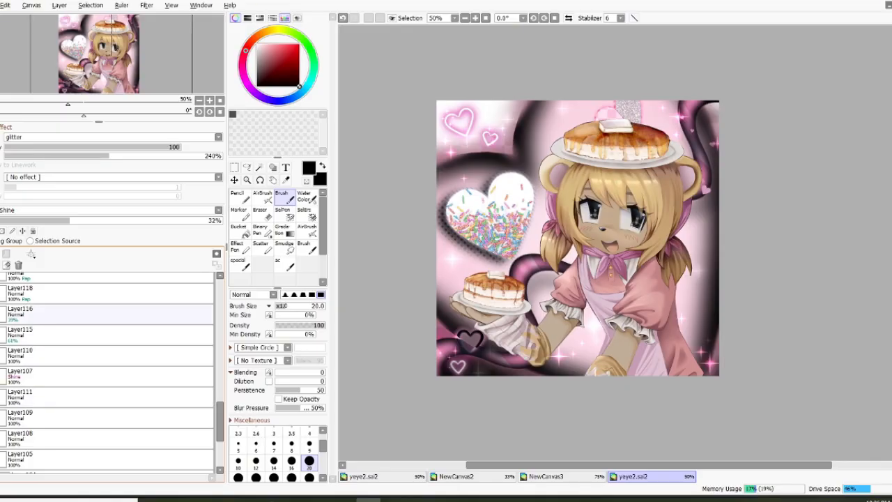
pyautogui.click(46, 438)
pyautogui.scroll(-1, 46, 438)
pyautogui.click(46, 398)
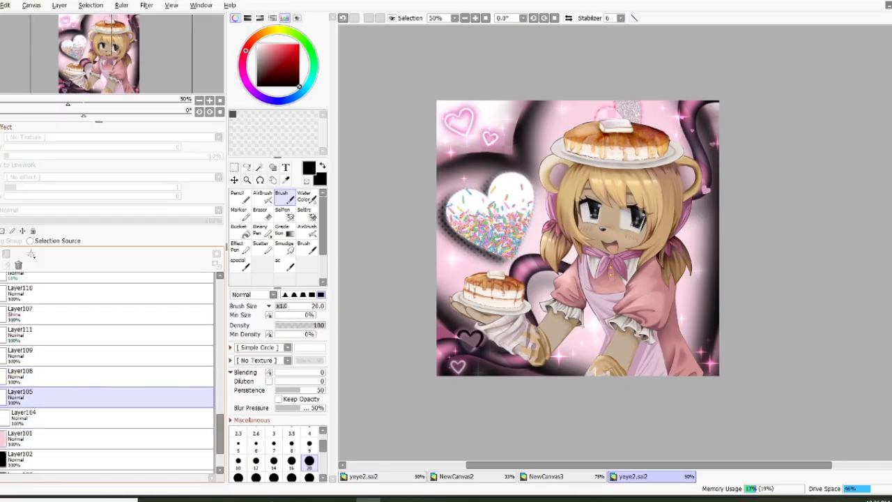
pyautogui.click(1, 255)
pyautogui.click(235, 168)
pyautogui.moveTo(421, 88); pyautogui.dragTo(788, 110)
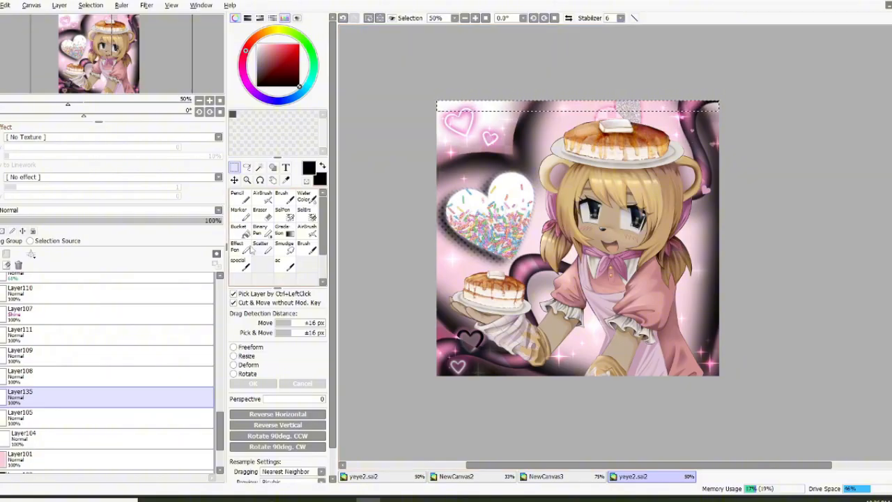
pyautogui.click(244, 231)
pyautogui.click(488, 106)
# Fill a thin pink band under the strip on another new layer, and recolour the strip on Layer135 dark grey
pyautogui.click(1, 255)
pyautogui.click(235, 168)
pyautogui.moveTo(423, 110); pyautogui.dragTo(755, 112)
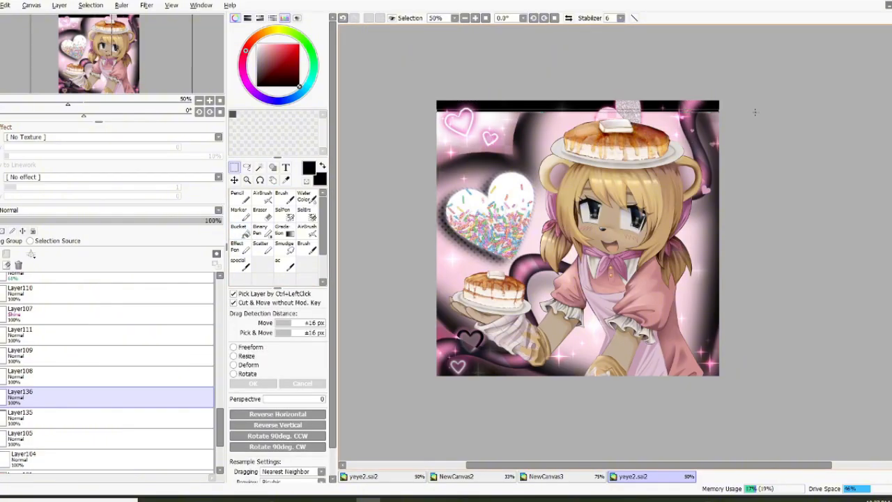
pyautogui.click(245, 231)
pyautogui.click(46, 418)
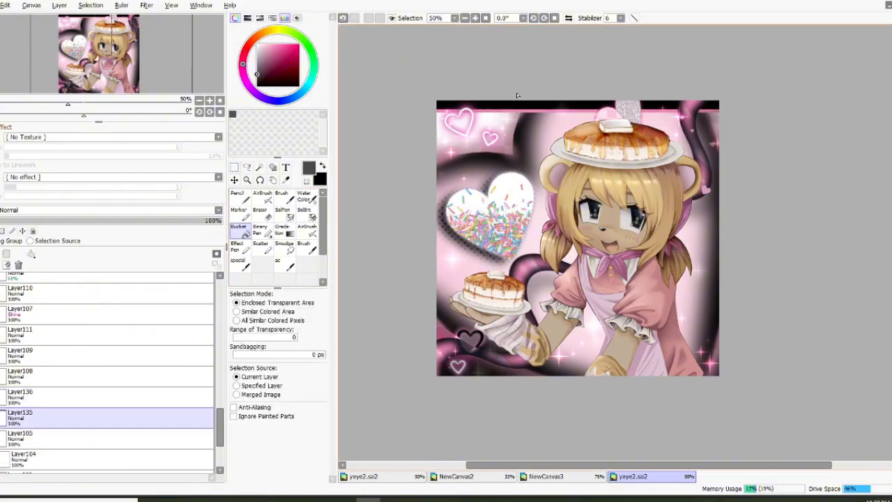
pyautogui.click(516, 111)
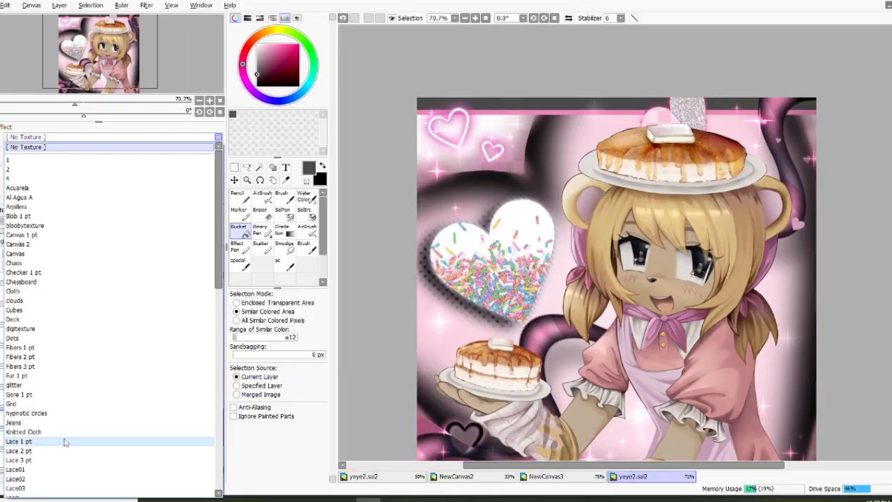
# Apply the Lace 1 pt texture to the strip on Layer135 and raise it to full intensity
pyautogui.scroll(-3, 63, 428)
pyautogui.click(56, 388)
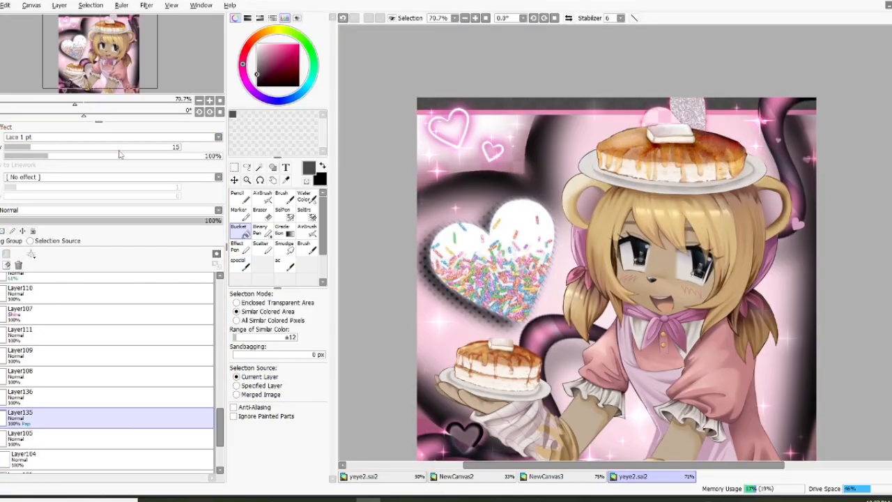
pyautogui.moveTo(121, 156); pyautogui.dragTo(181, 160)
pyautogui.click(180, 148)
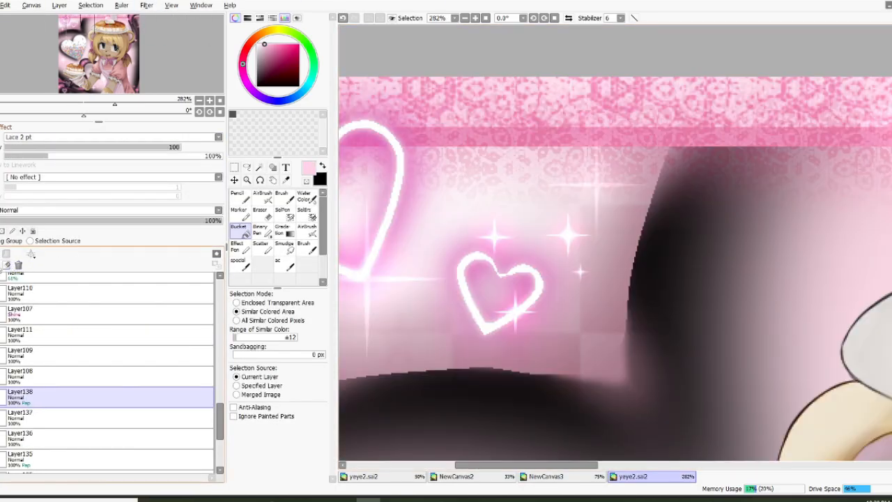
# Delete the Lace 2 pt layer Layer138 and move Layer137 beneath Layer136
pyautogui.click(18, 264)
pyautogui.moveTo(60, 396); pyautogui.dragTo(59, 423)
pyautogui.scroll(1, 534, 138)
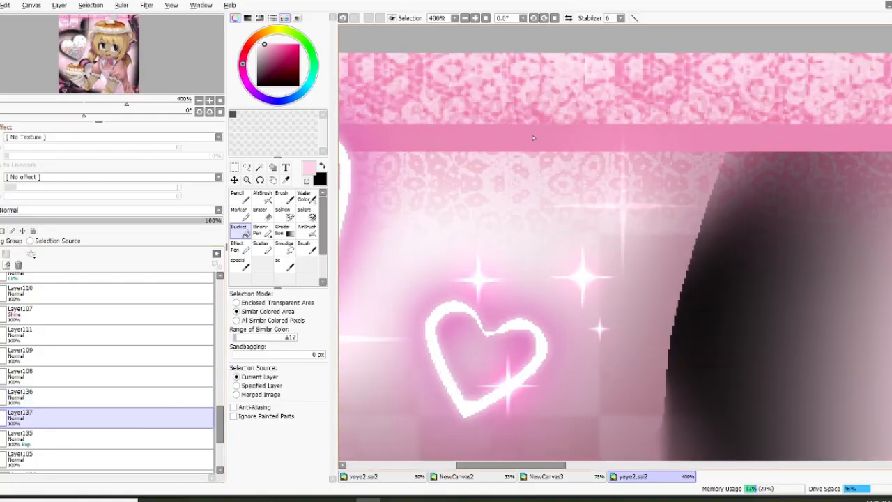
pyautogui.scroll(-5, 574, 151)
# Darken the thin band on Layer136 with a colour adjustment filter
pyautogui.click(27, 396)
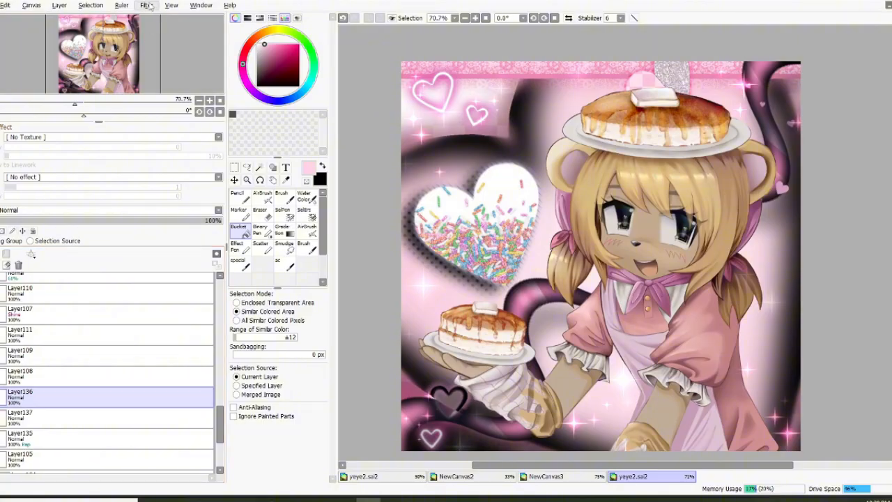
pyautogui.click(171, 5)
pyautogui.moveTo(147, 6)
pyautogui.moveTo(171, 18)
pyautogui.click(244, 18)
pyautogui.click(179, 110)
pyautogui.scroll(-1, 461, 140)
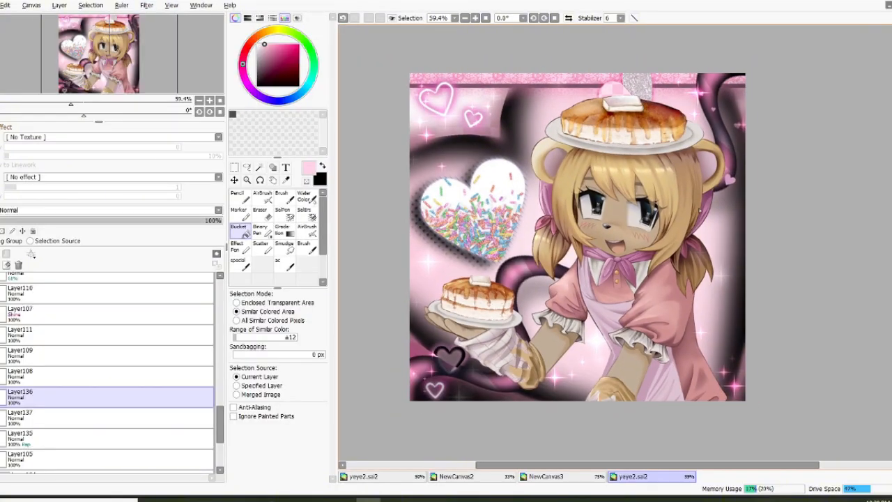
# Move Layer137 beneath the lace strip's Layer135
pyautogui.scroll(5, 544, 132)
pyautogui.moveTo(42, 417); pyautogui.dragTo(42, 444)
pyautogui.scroll(-5, 584, 142)
pyautogui.click(234, 168)
pyautogui.scroll(1, 669, 140)
# Adjust the lace strip's tones with a colour filter and move the strip's layers beneath Layer103
pyautogui.click(146, 6)
pyautogui.click(244, 30)
pyautogui.click(723, 114)
pyautogui.scroll(3, 418, 69)
pyautogui.scroll(-4, 482, 83)
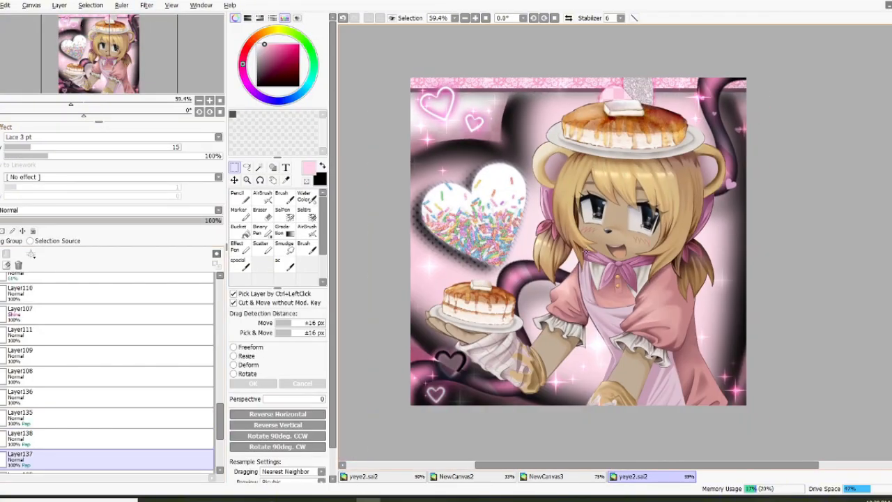
pyautogui.click(9, 392)
pyautogui.moveTo(9, 392); pyautogui.dragTo(63, 419)
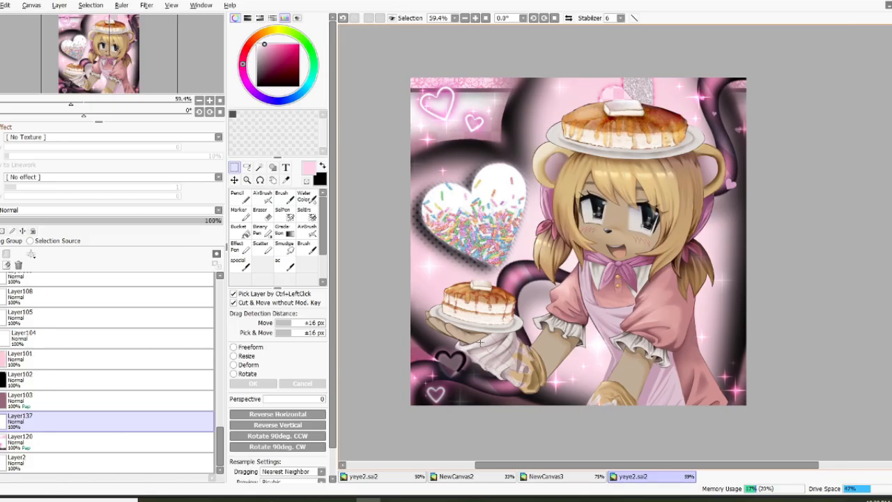
# Switch to the web browser and browse the Google image results for swirls
pyautogui.click(428, 500)
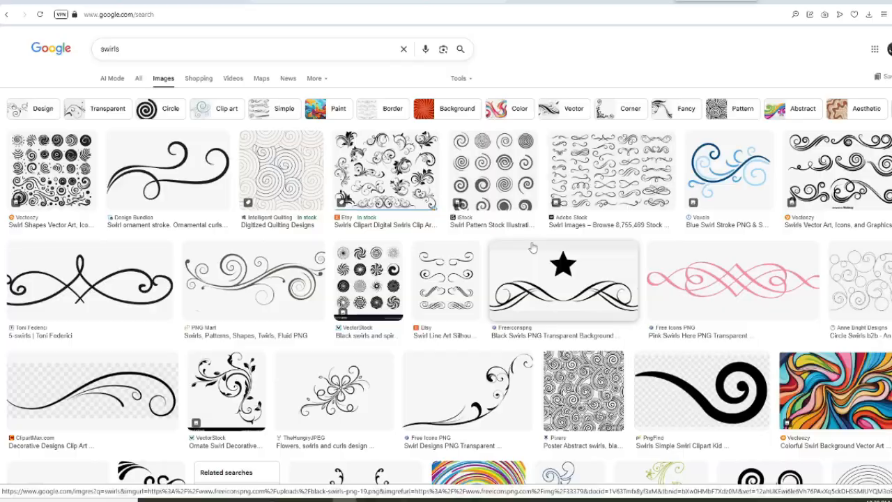
pyautogui.scroll(-10, 587, 324)
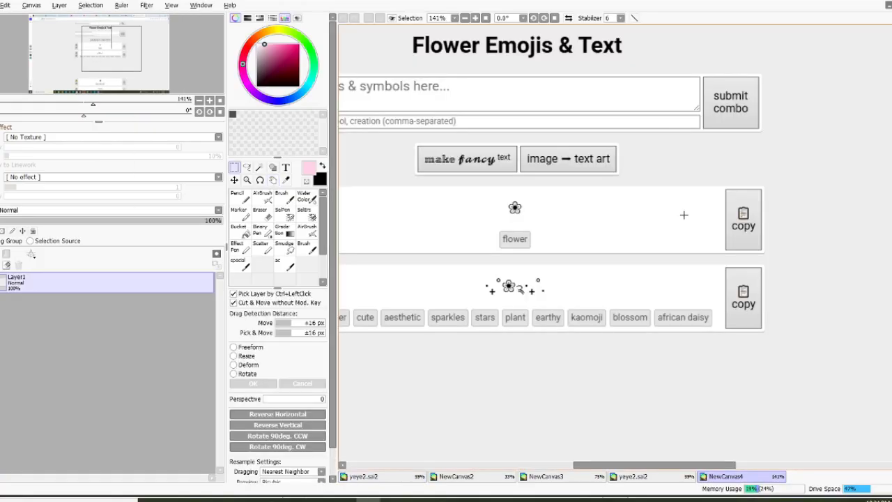
# Trim the NewCanvas4 screenshot to the flower and sparkle emoji text and convert its luminance to opacity
pyautogui.moveTo(480, 272); pyautogui.dragTo(551, 300)
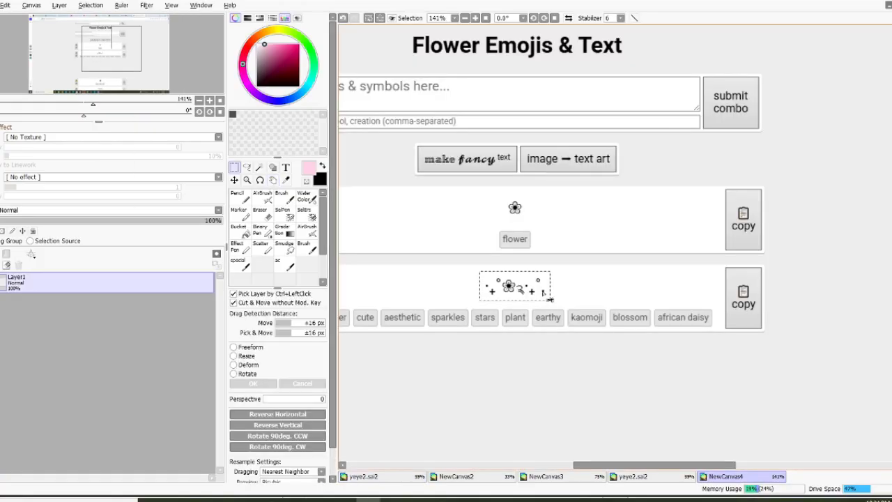
pyautogui.click(32, 5)
pyautogui.click(56, 46)
pyautogui.click(31, 4)
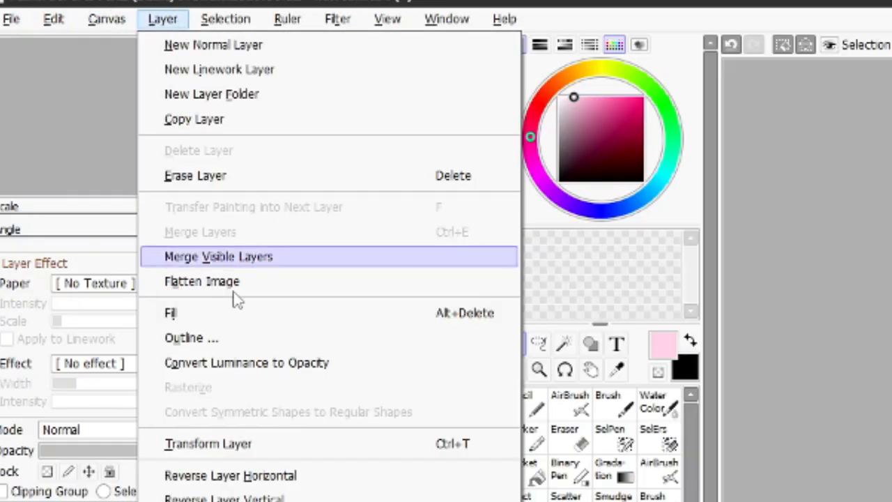
pyautogui.click(92, 123)
# Place the flower and sparkle text into yeye2.sa2 on its own layer and move that layer up the stack
pyautogui.hotkey('ctrl', 'd')
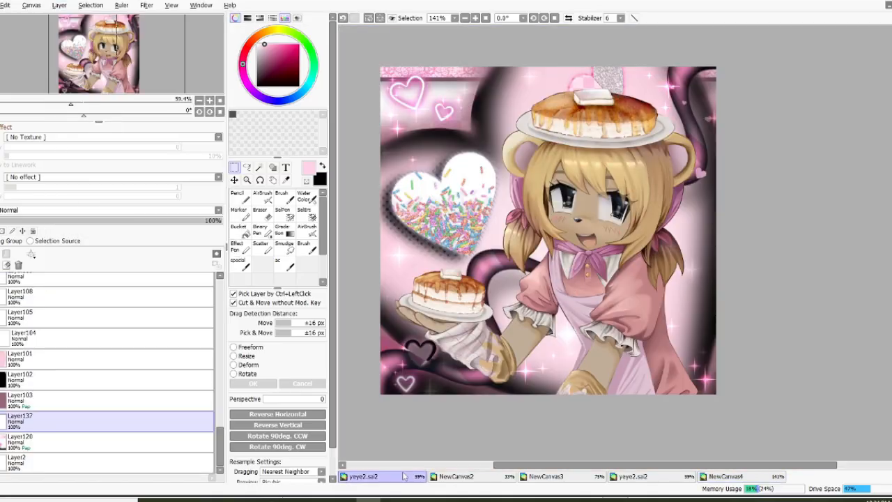
pyautogui.click(401, 477)
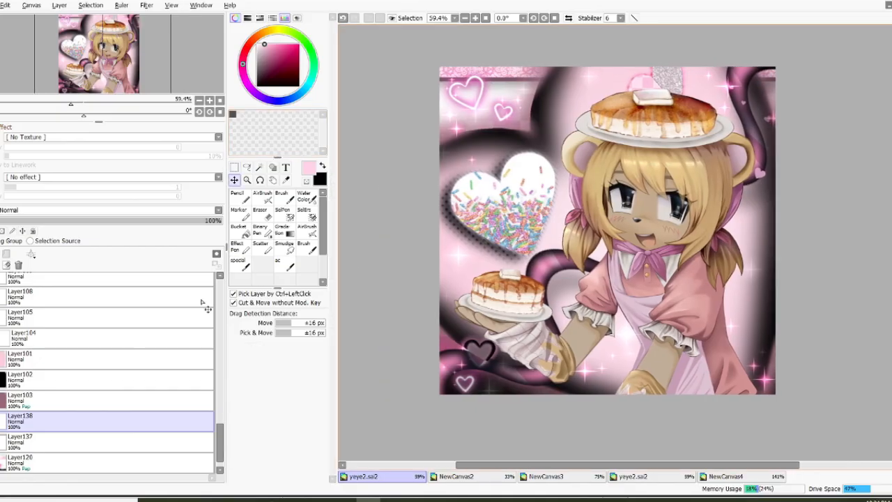
pyautogui.moveTo(60, 439); pyautogui.dragTo(122, 293)
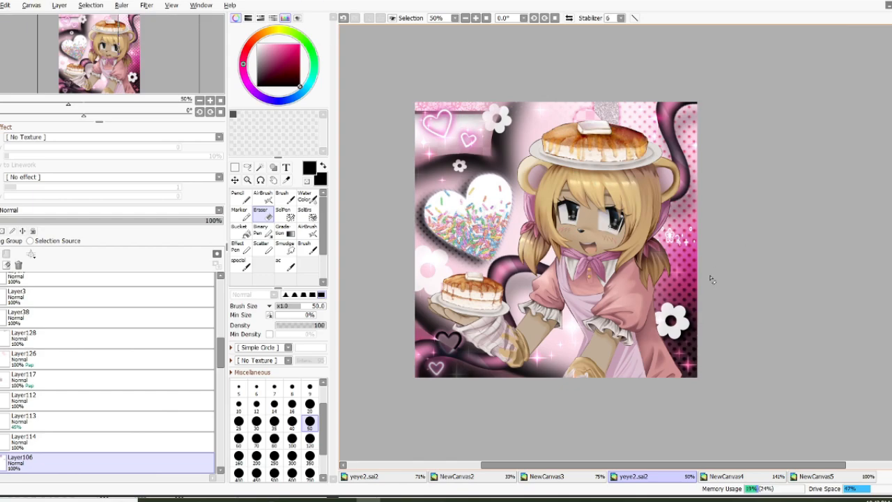
pyautogui.scroll(1, 669, 268)
pyautogui.click(273, 180)
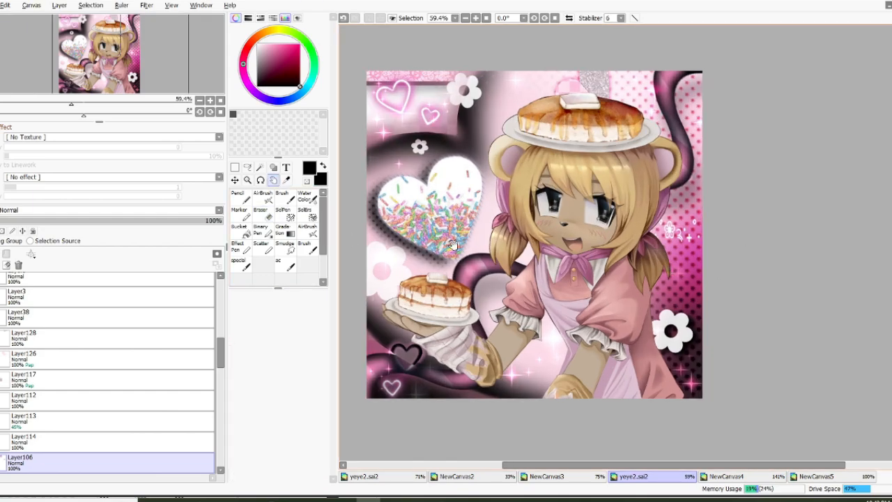
pyautogui.moveTo(453, 245); pyautogui.dragTo(477, 248)
pyautogui.moveTo(621, 302); pyautogui.dragTo(614, 309)
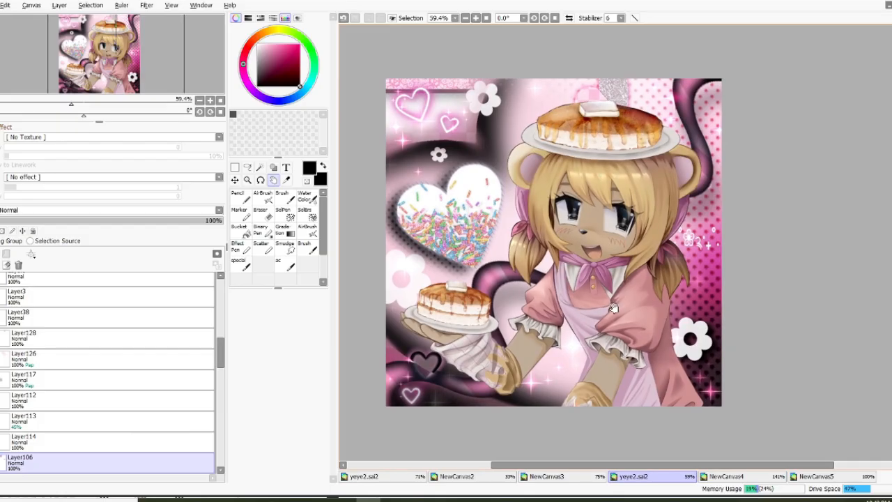
pyautogui.scroll(1, 613, 309)
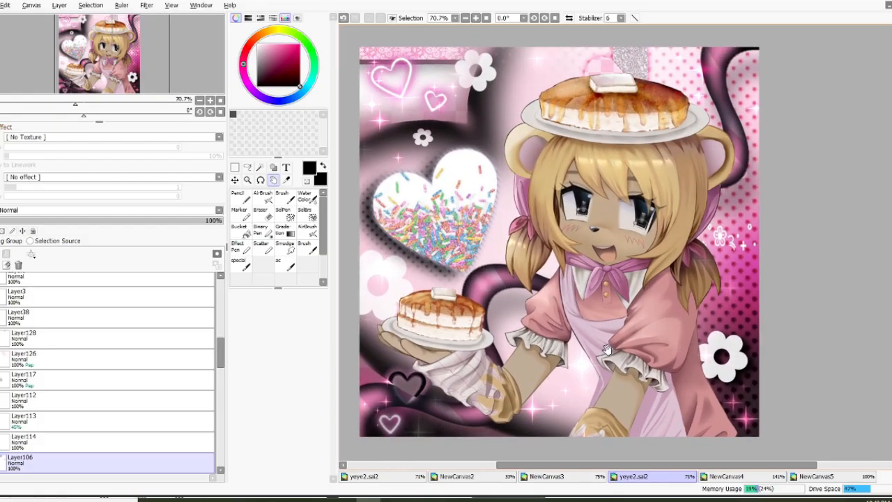